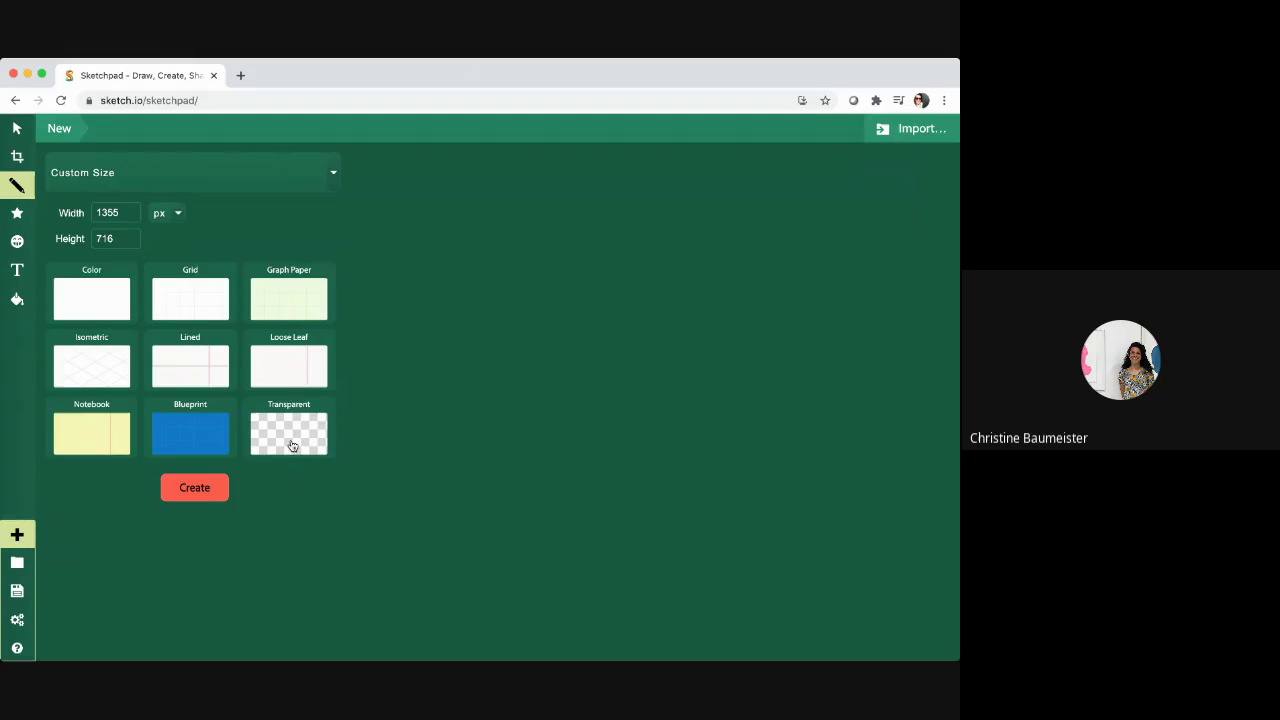
Create a transparent canvas and draw a 2 px black horizontal line across its middle with the Line brush.
left_click(9, 381)
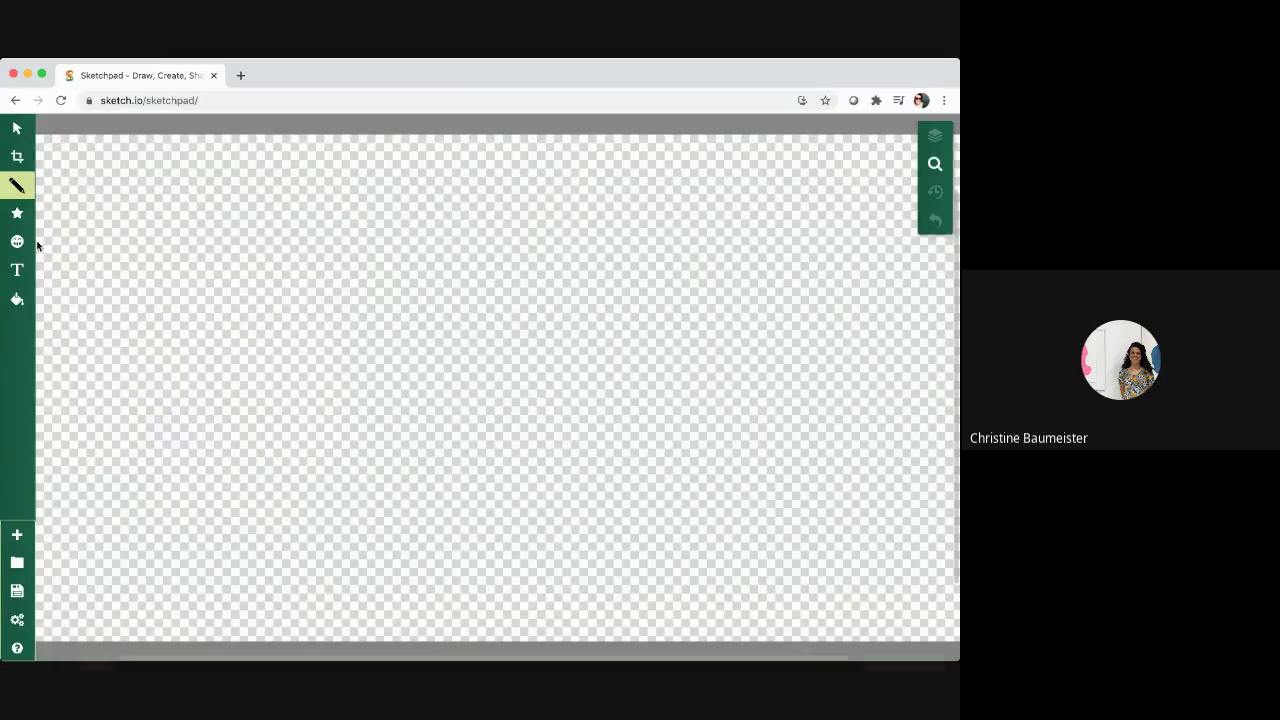
left_click(18, 188)
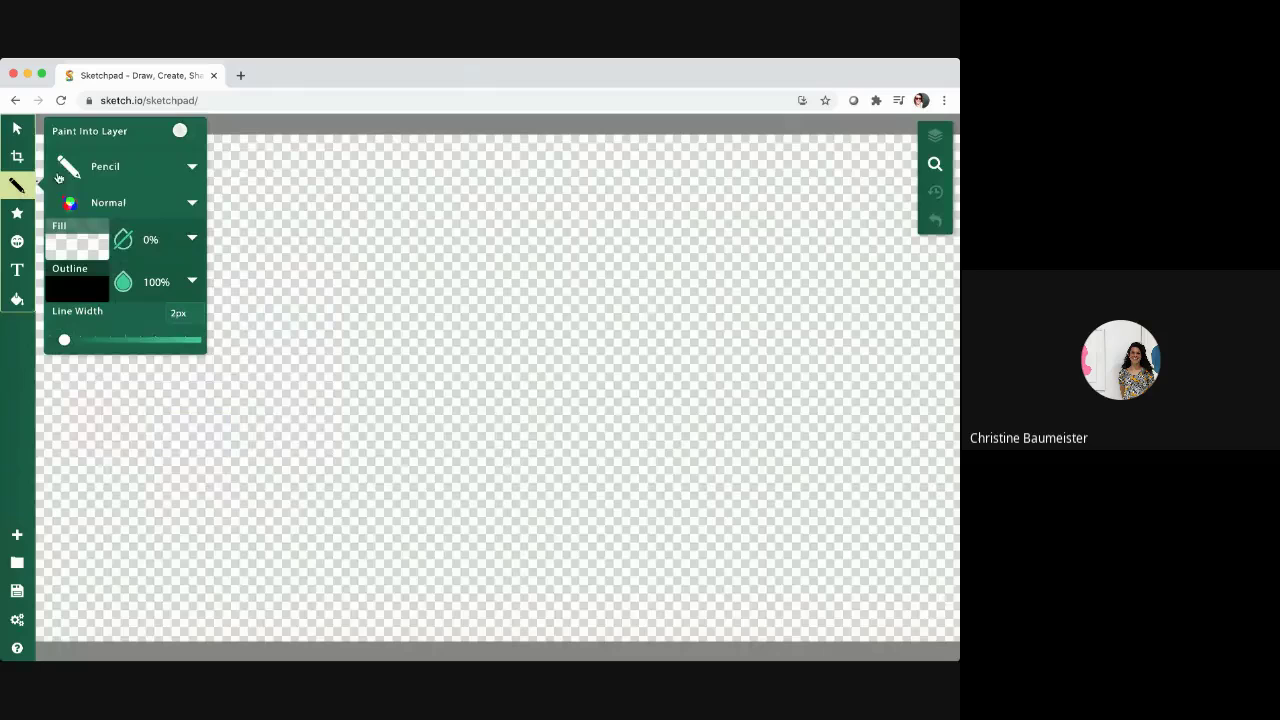
left_click(115, 174)
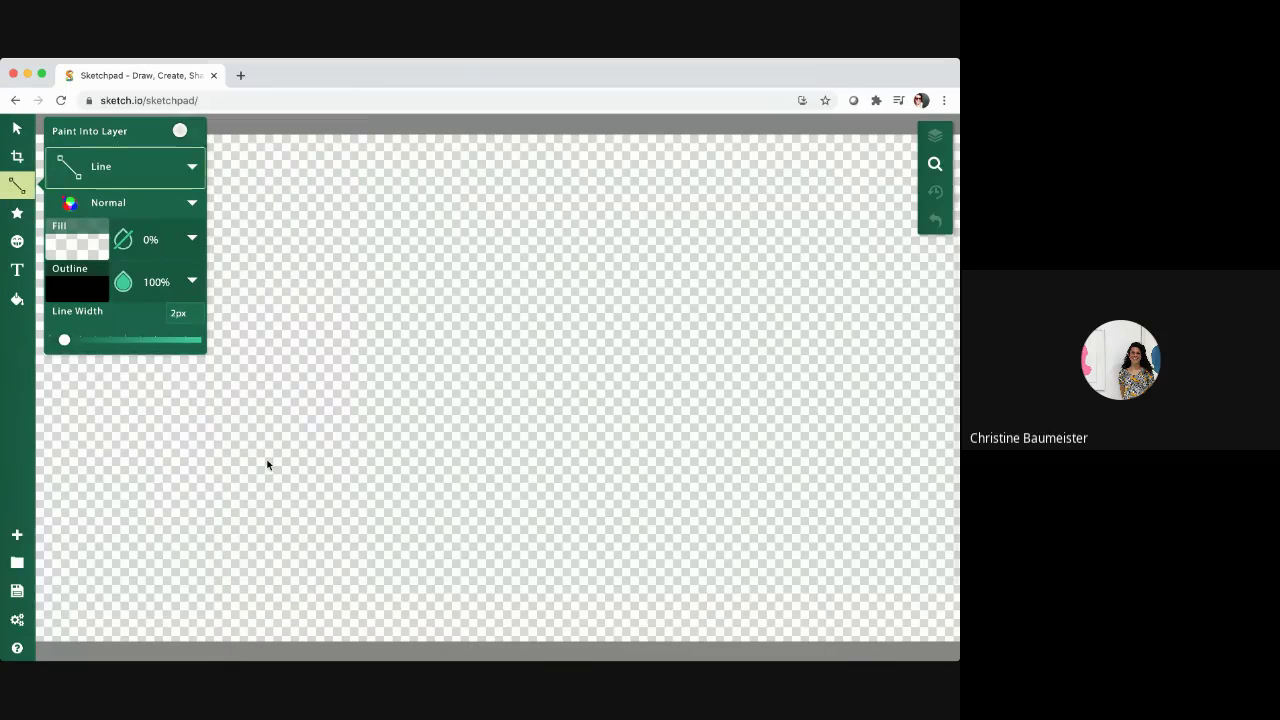
left_click(268, 462)
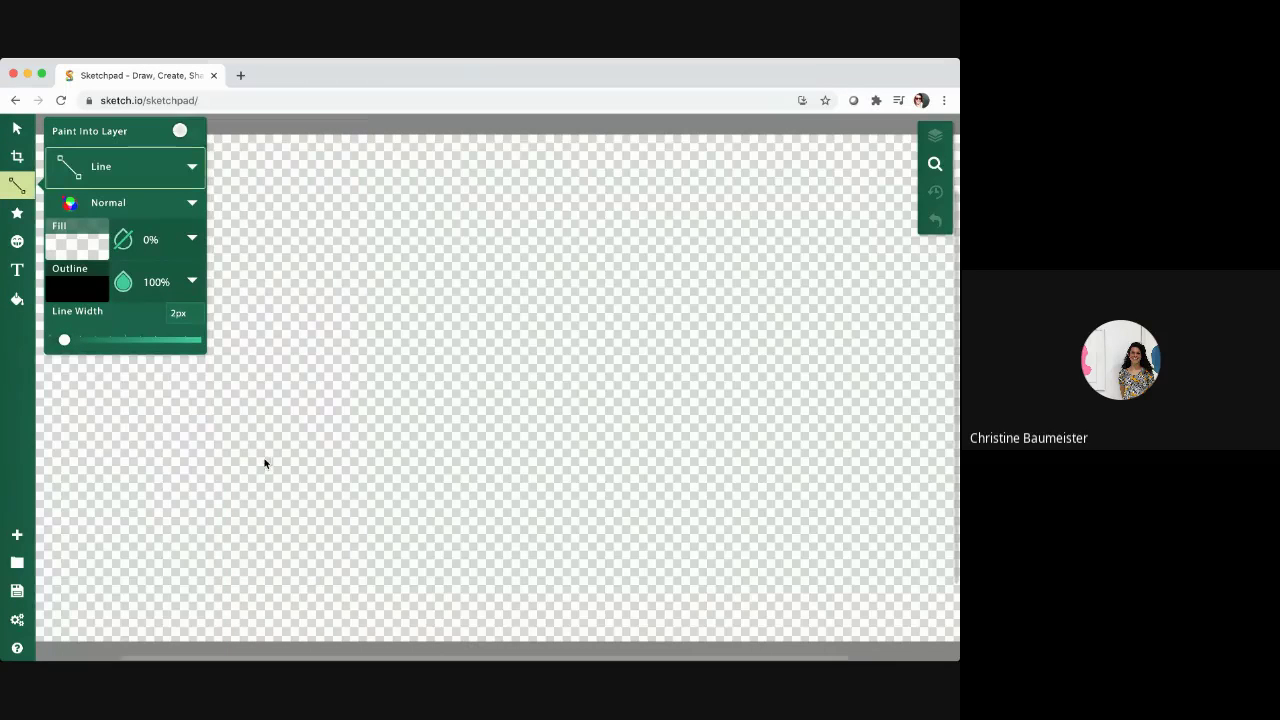
left_click(37, 401)
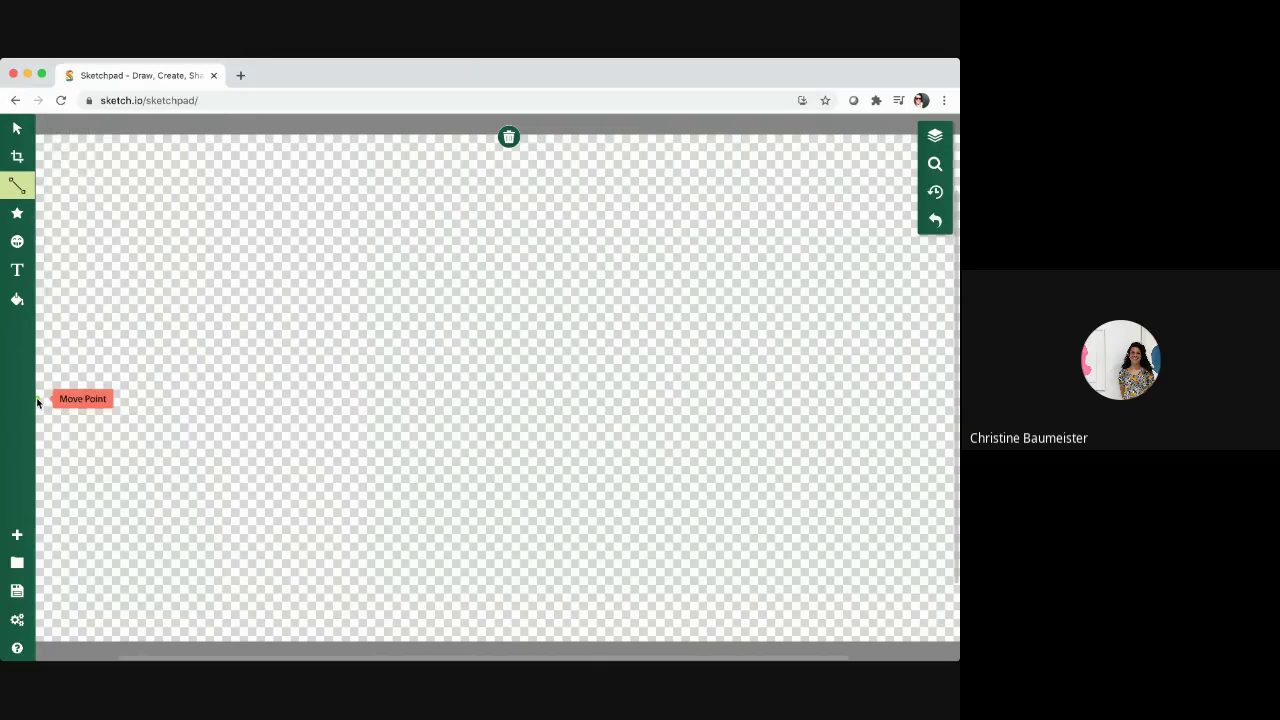
left_click_drag(38, 401, 946, 400)
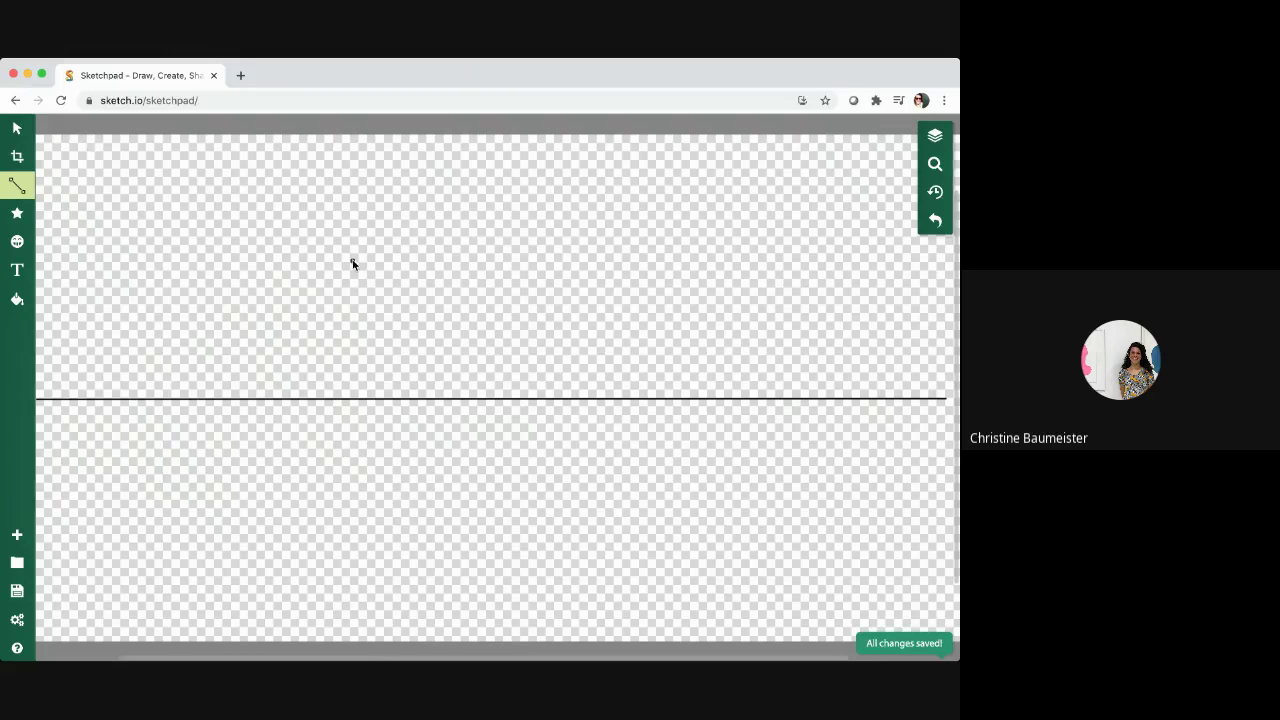
Mark a point at the centre of the horizontal line with the Pencil brush at a 5.2 px line width.
left_click(17, 187)
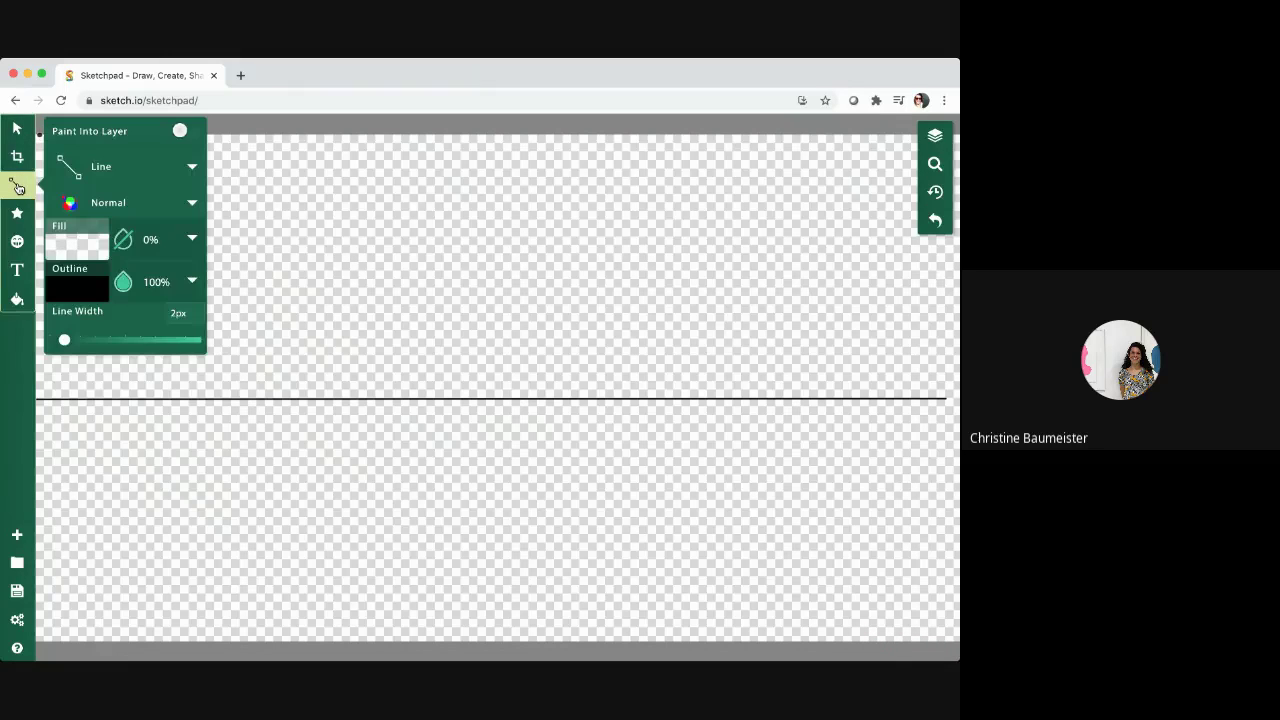
left_click(116, 176)
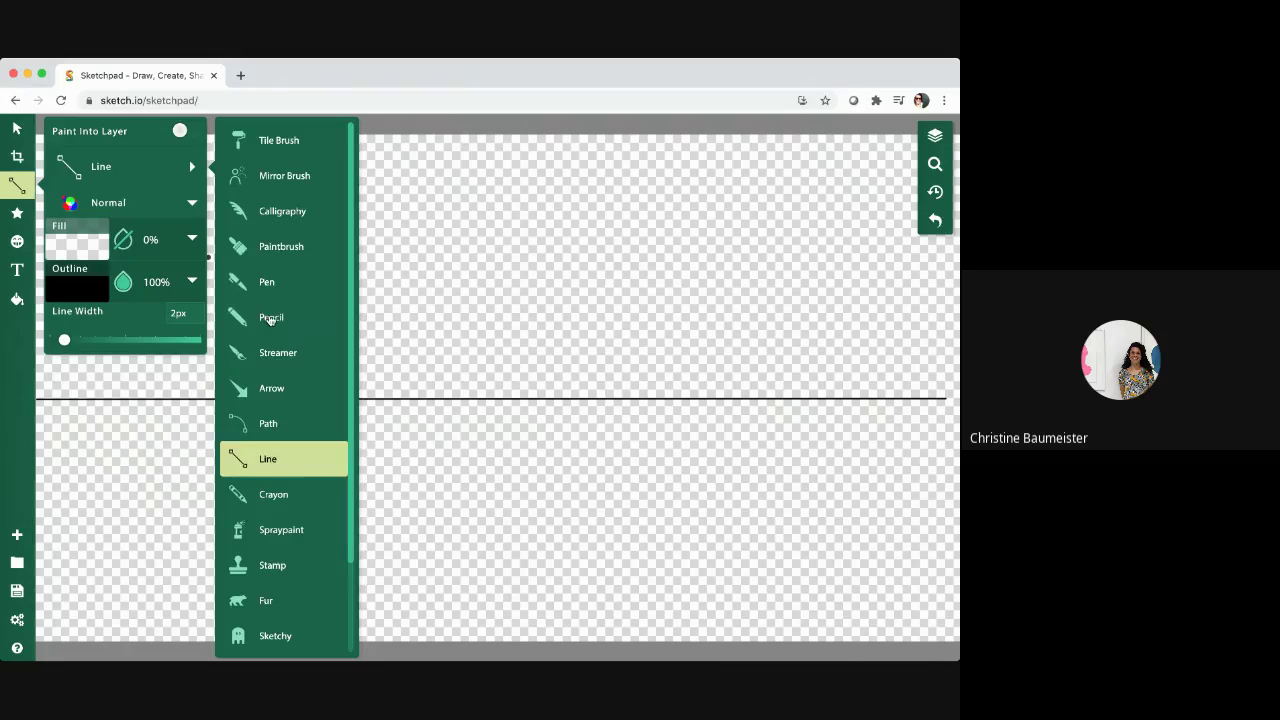
left_click(272, 318)
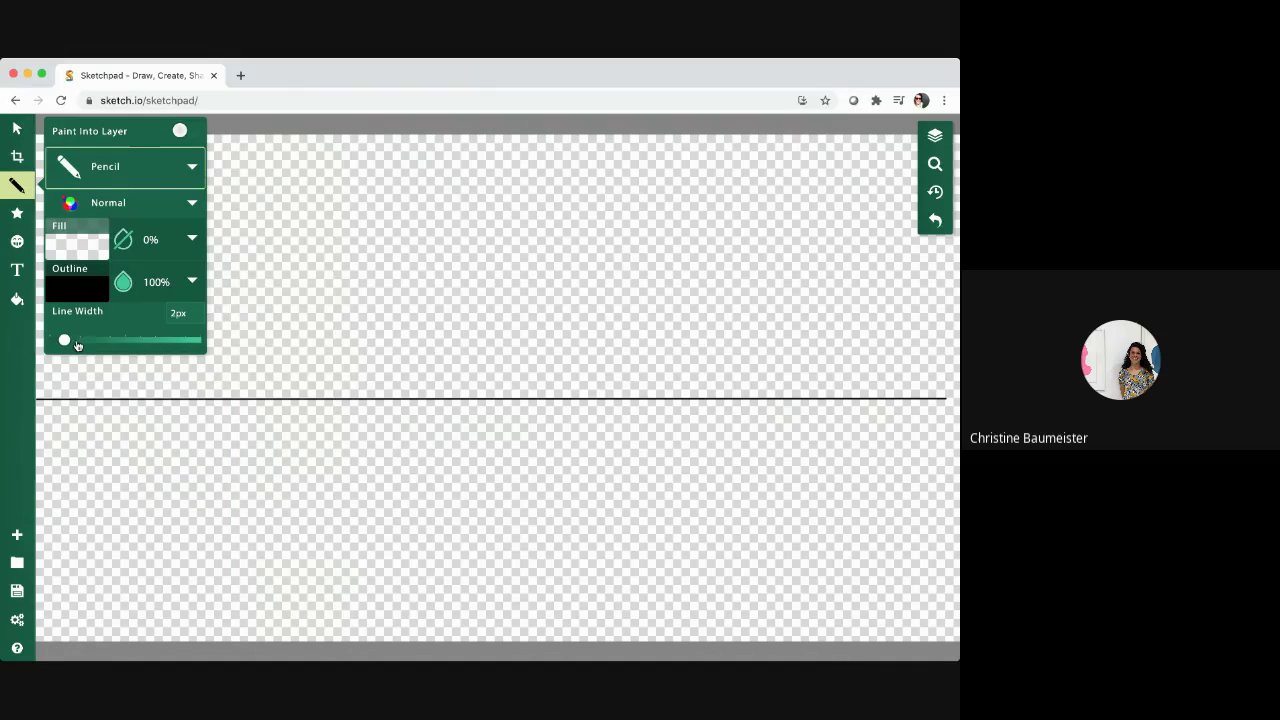
left_click_drag(63, 340, 71, 343)
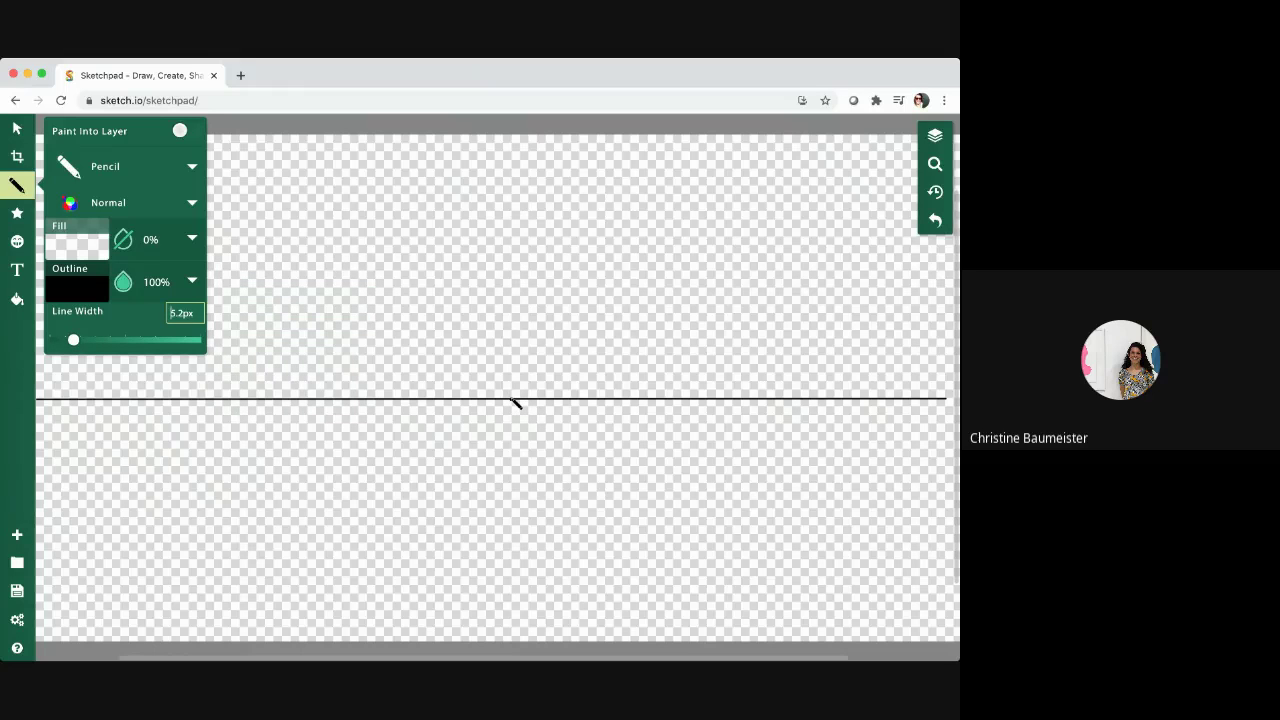
left_click(511, 399)
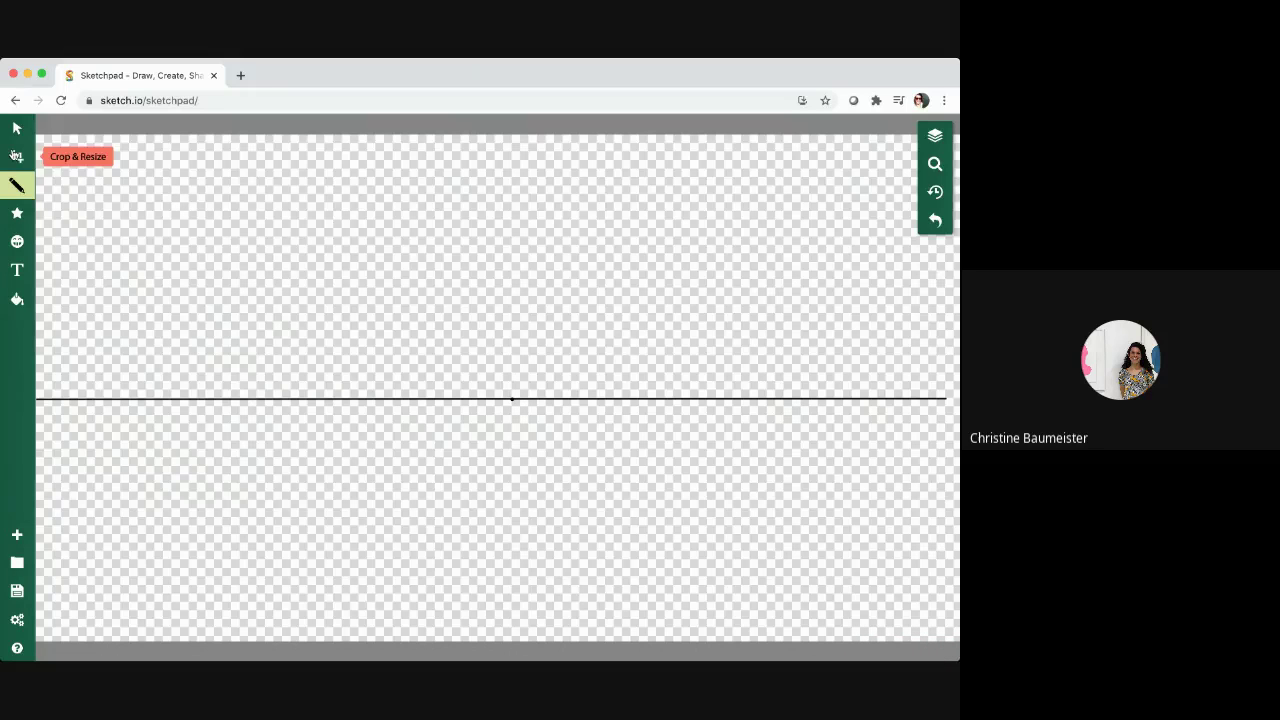
Draw a closed triangle with the Line brush, from the centre dot on the horizontal line to a wide base along the canvas's lower edge.
left_click(16, 186)
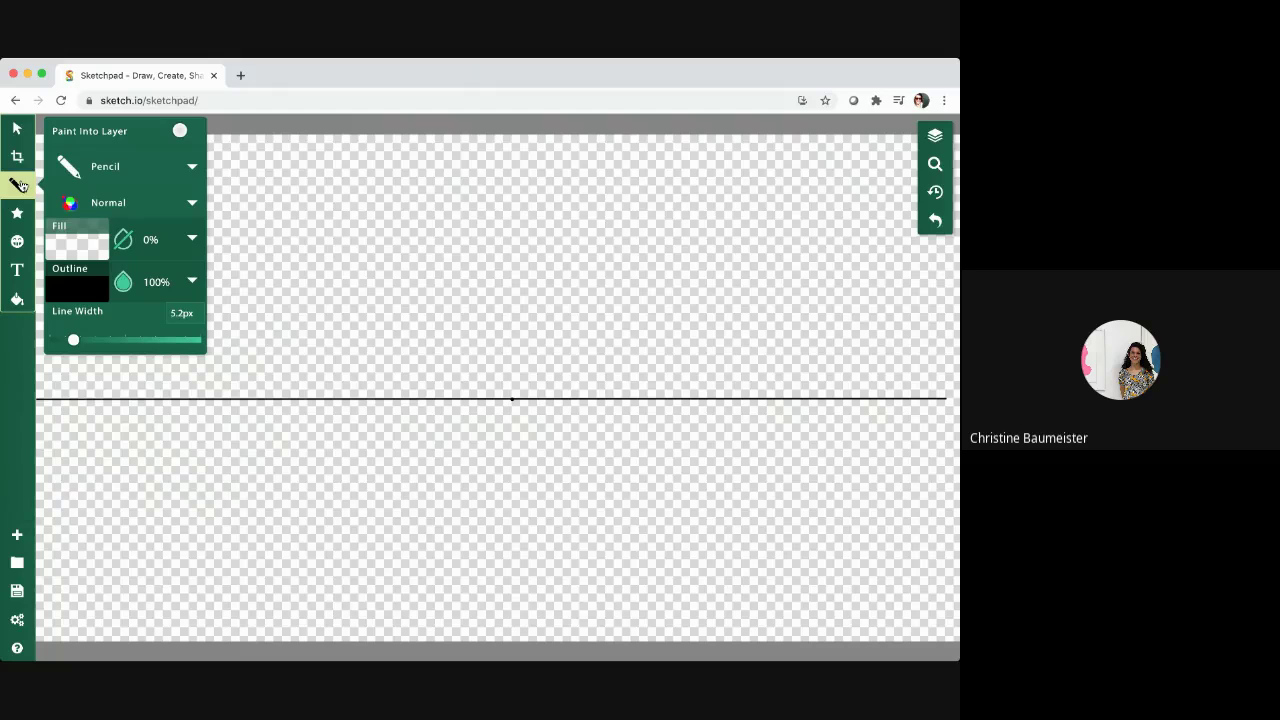
left_click(128, 167)
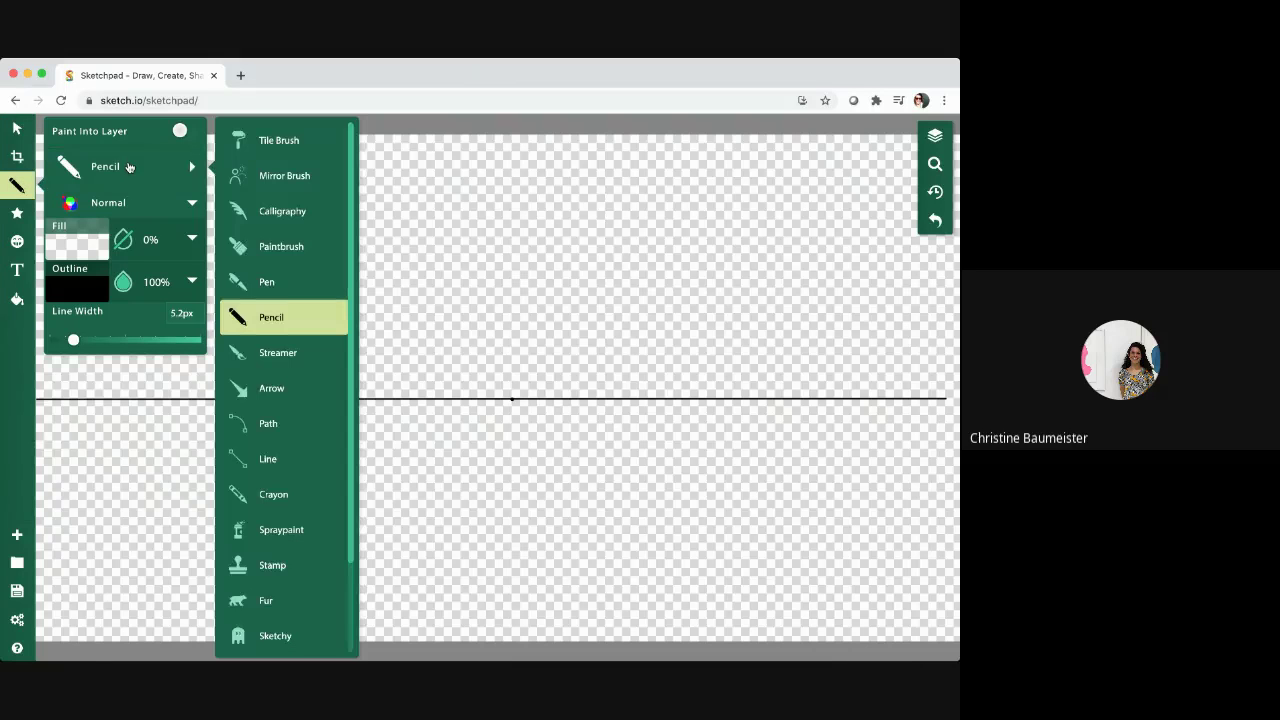
left_click(276, 460)
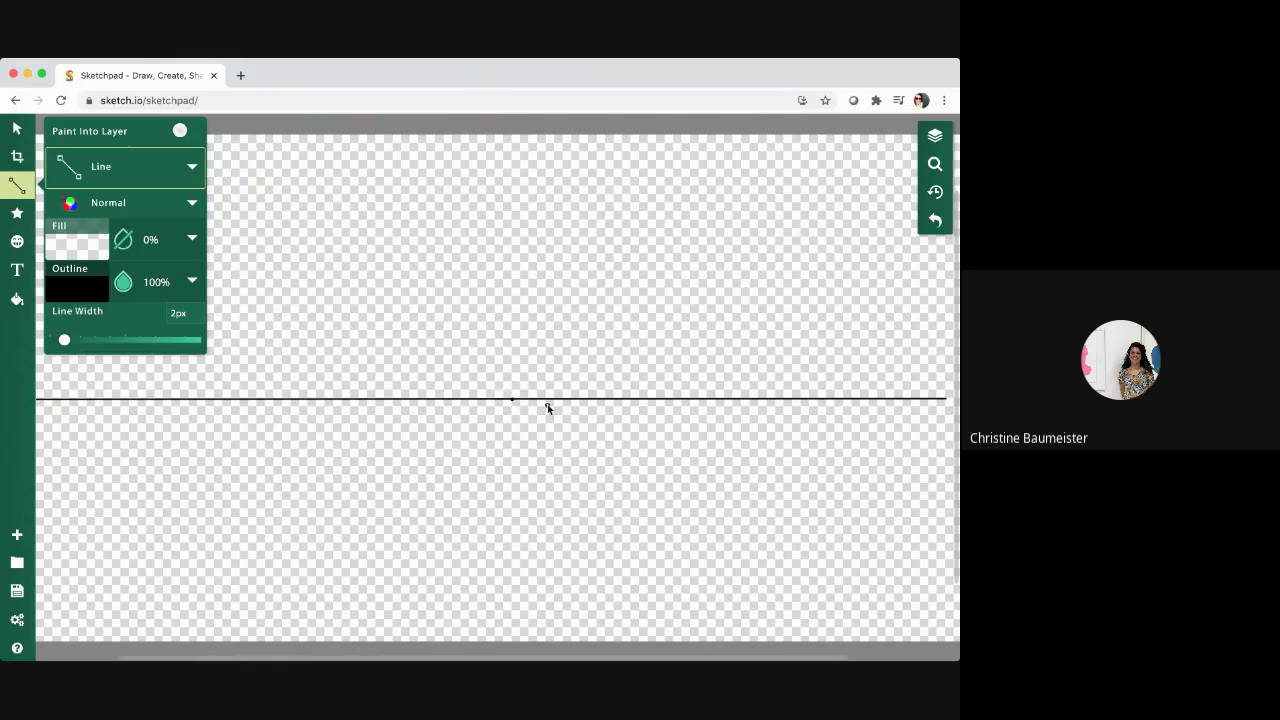
left_click(386, 614)
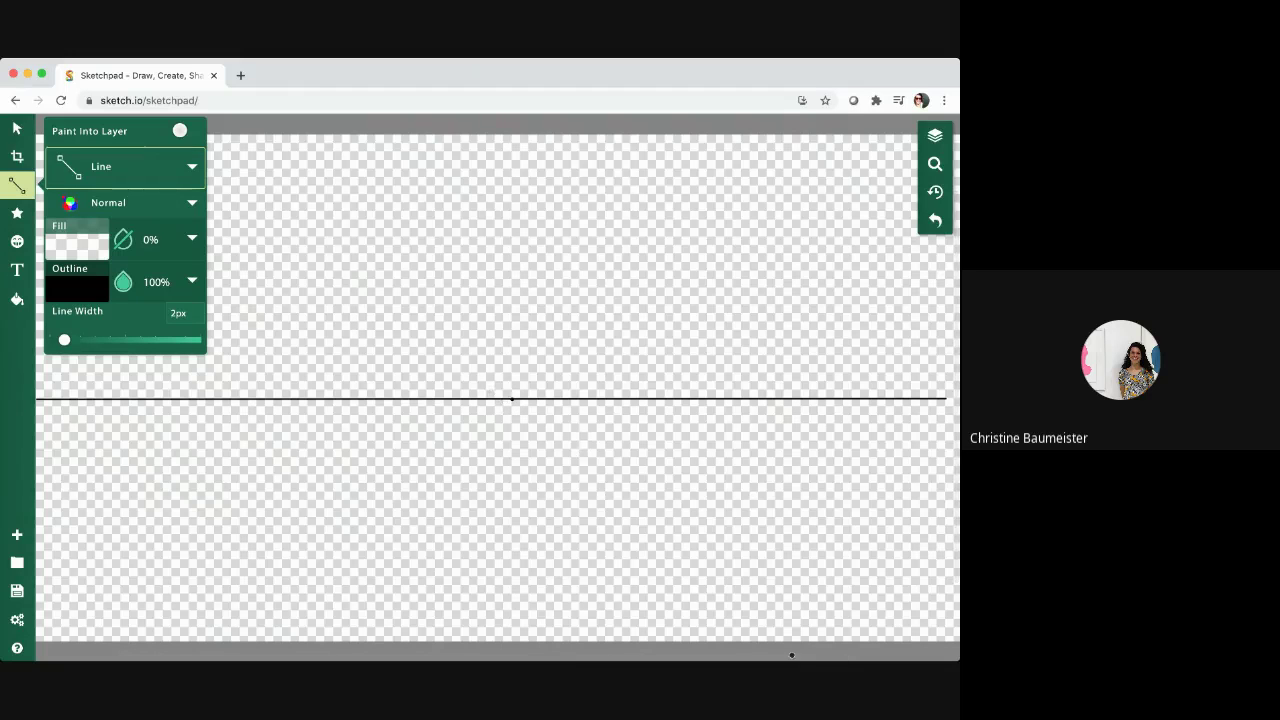
left_click(510, 402)
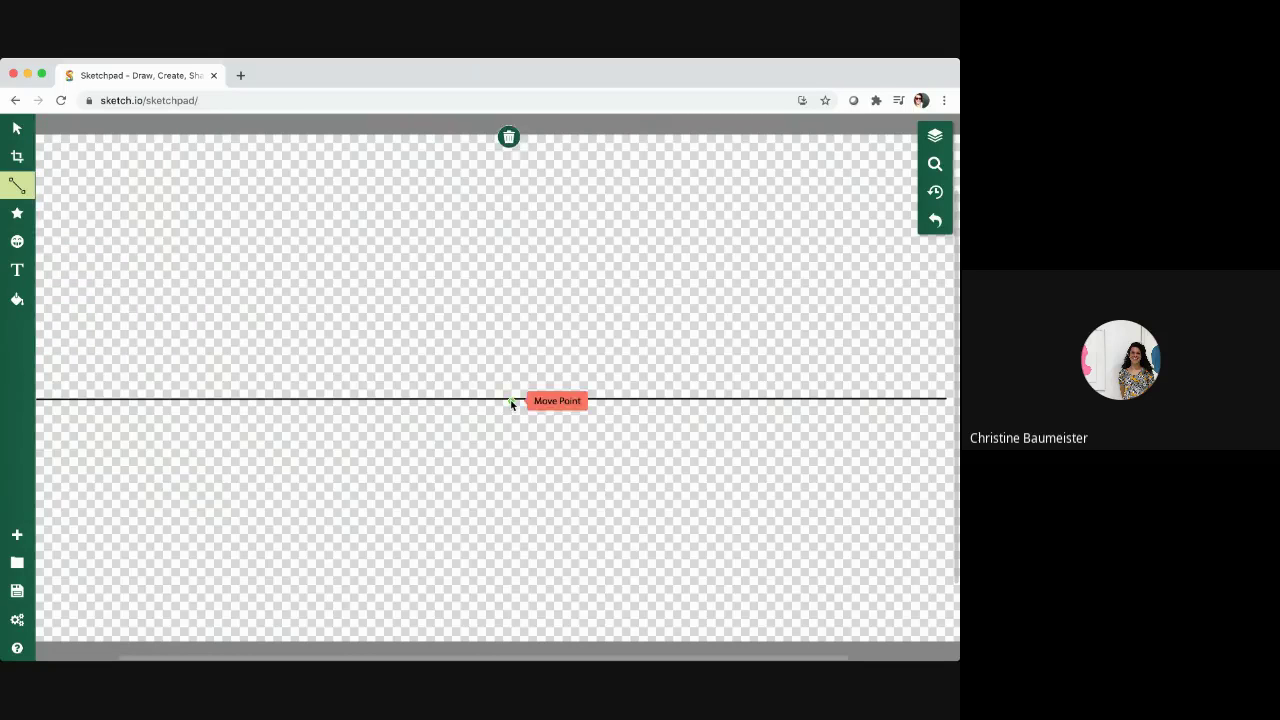
mouse_move(510, 402)
left_mouse_down()
mouse_move(440, 505)
mouse_move(317, 640)
left_mouse_up()
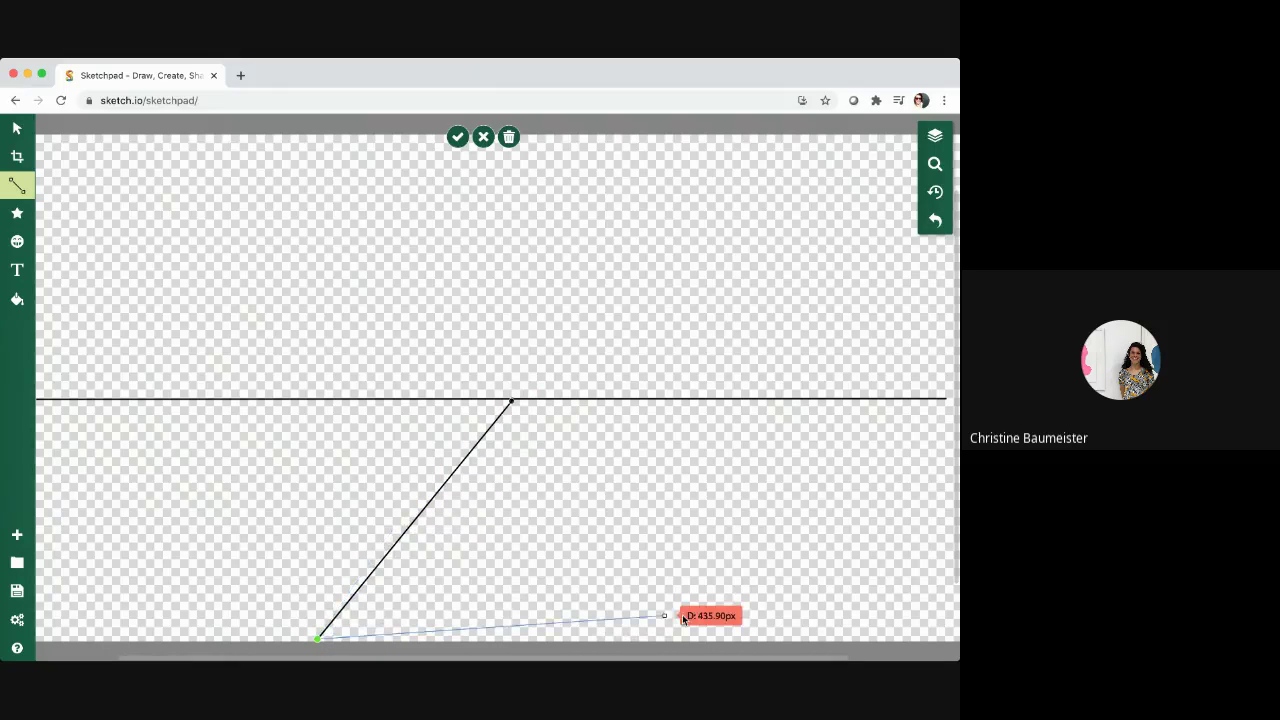
left_click(731, 638)
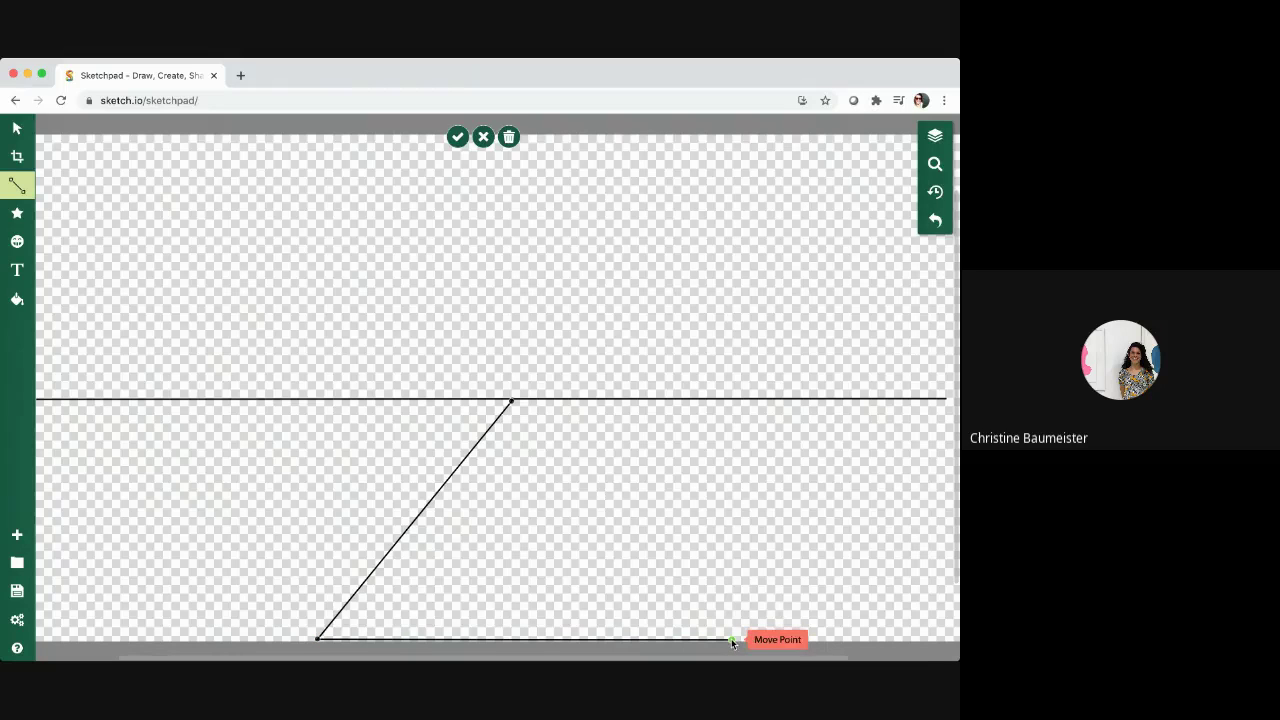
left_click(512, 401)
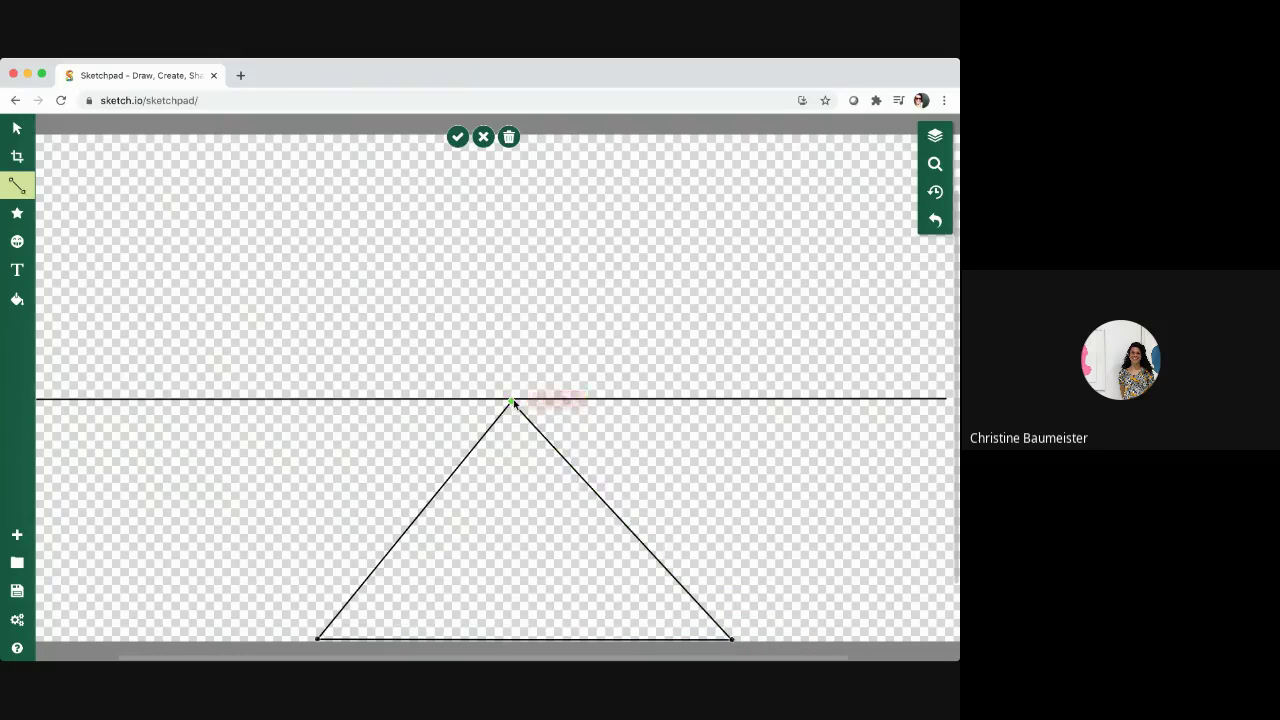
key("Return")
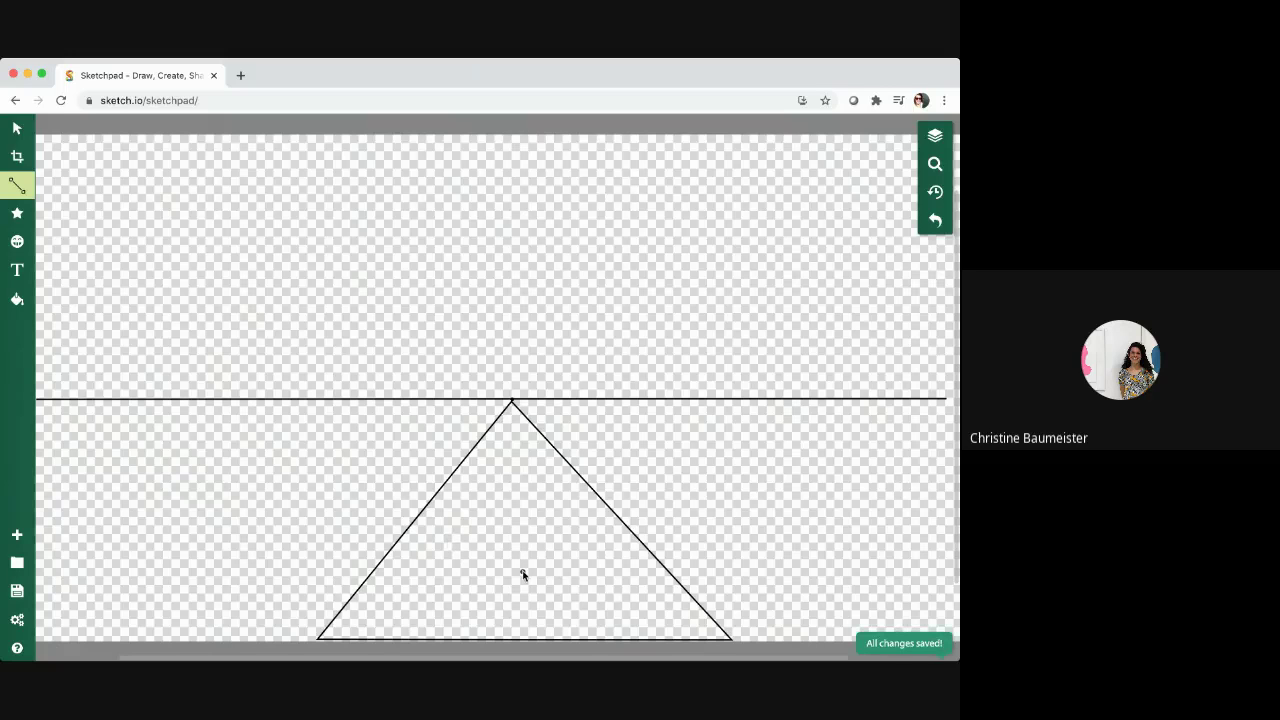
Reopen the triangle for editing and fill it with the gray #5f5f5f.
left_click(15, 130)
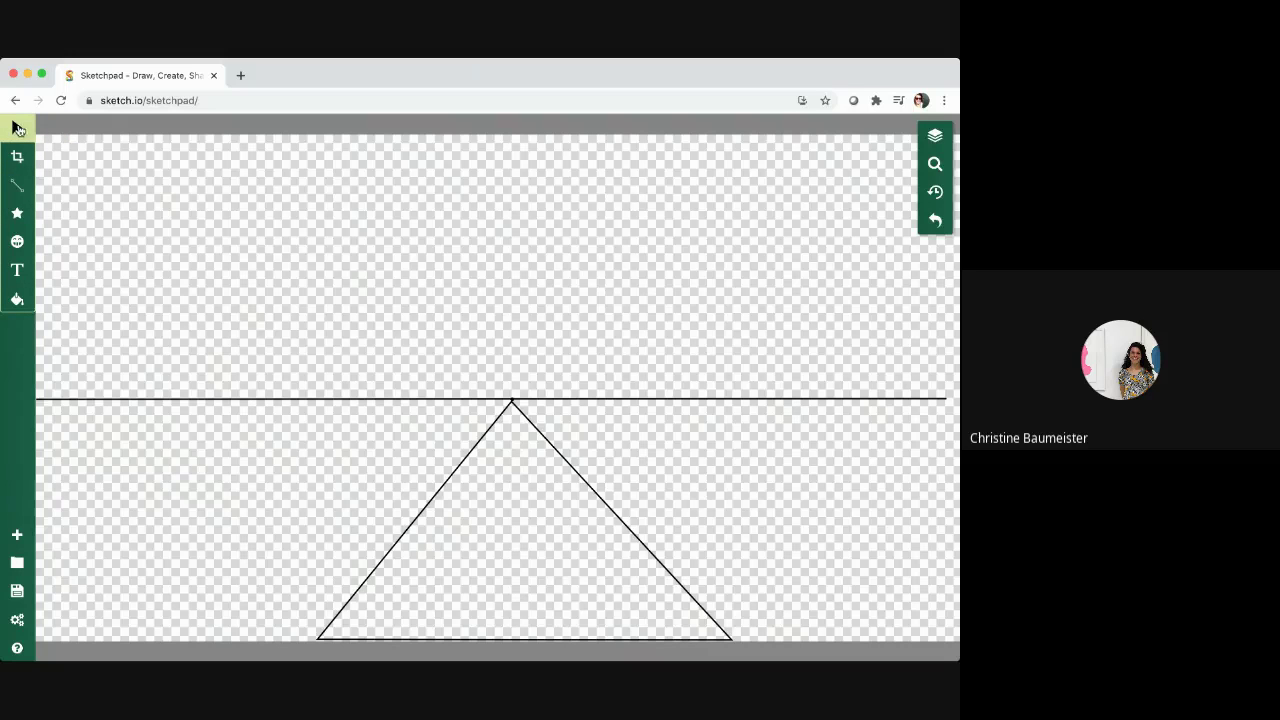
left_click(459, 465)
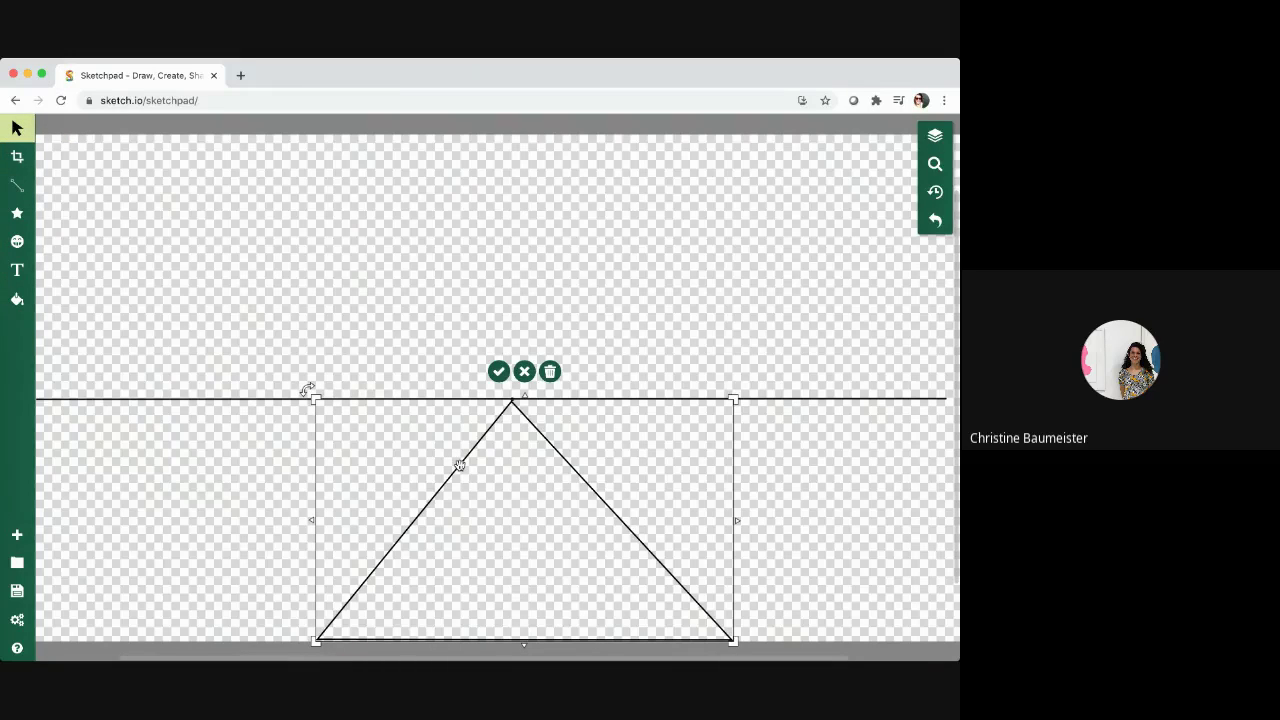
double_click(459, 465)
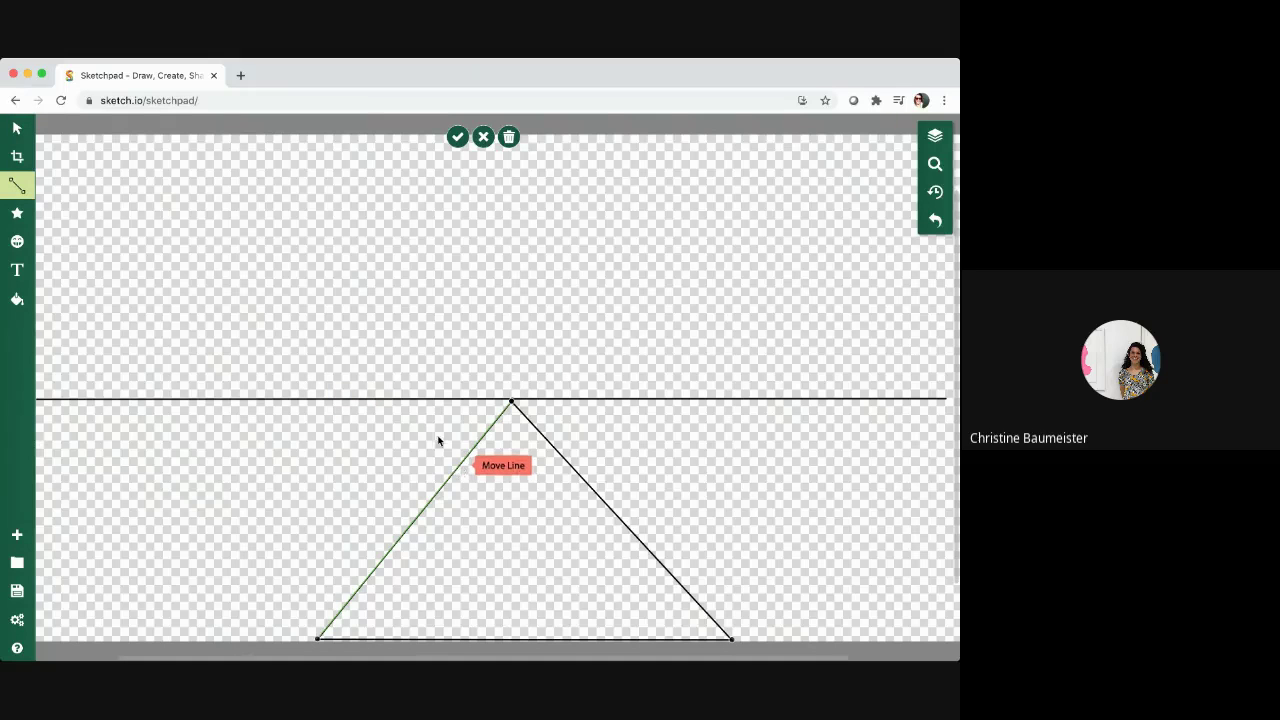
left_click(17, 187)
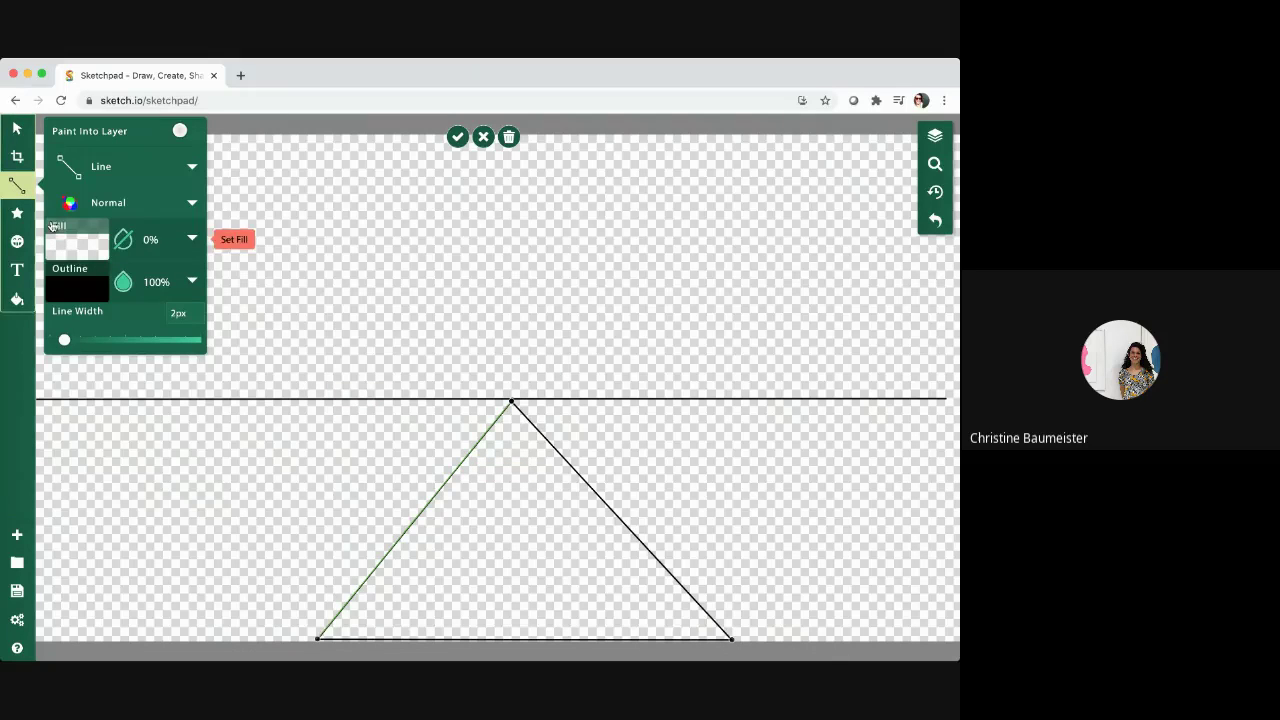
left_click(74, 250)
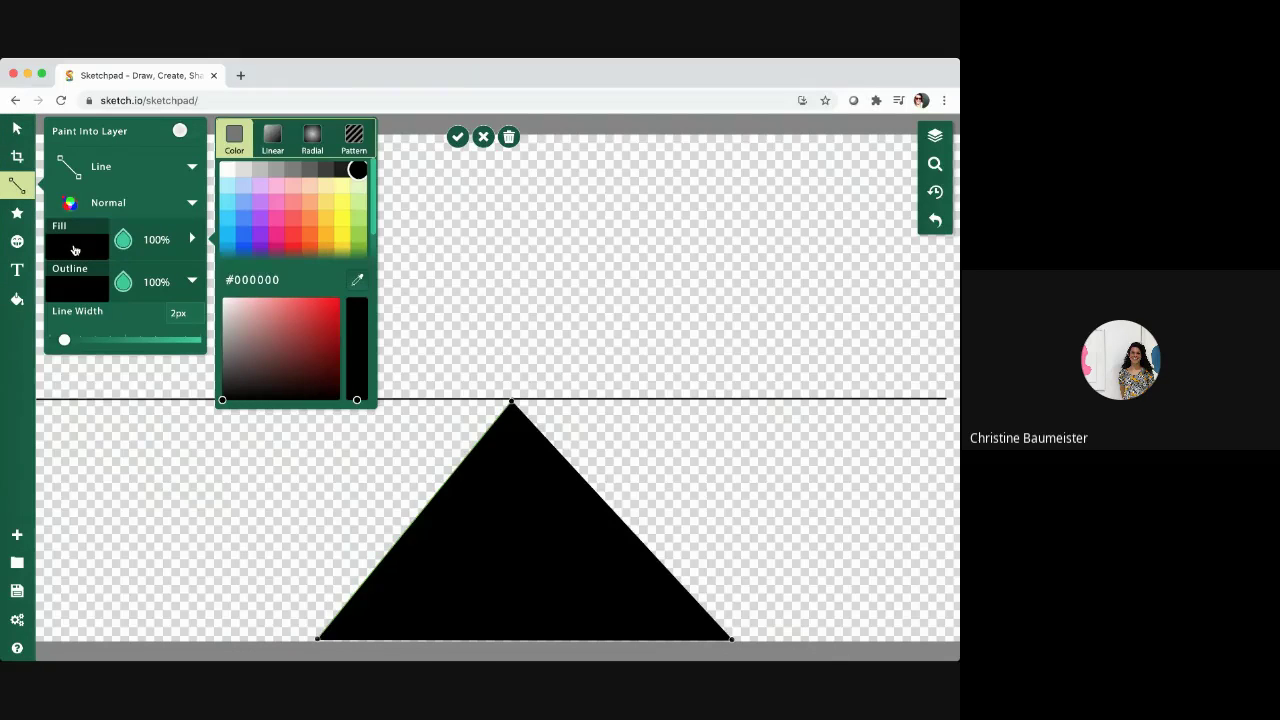
left_click(341, 172)
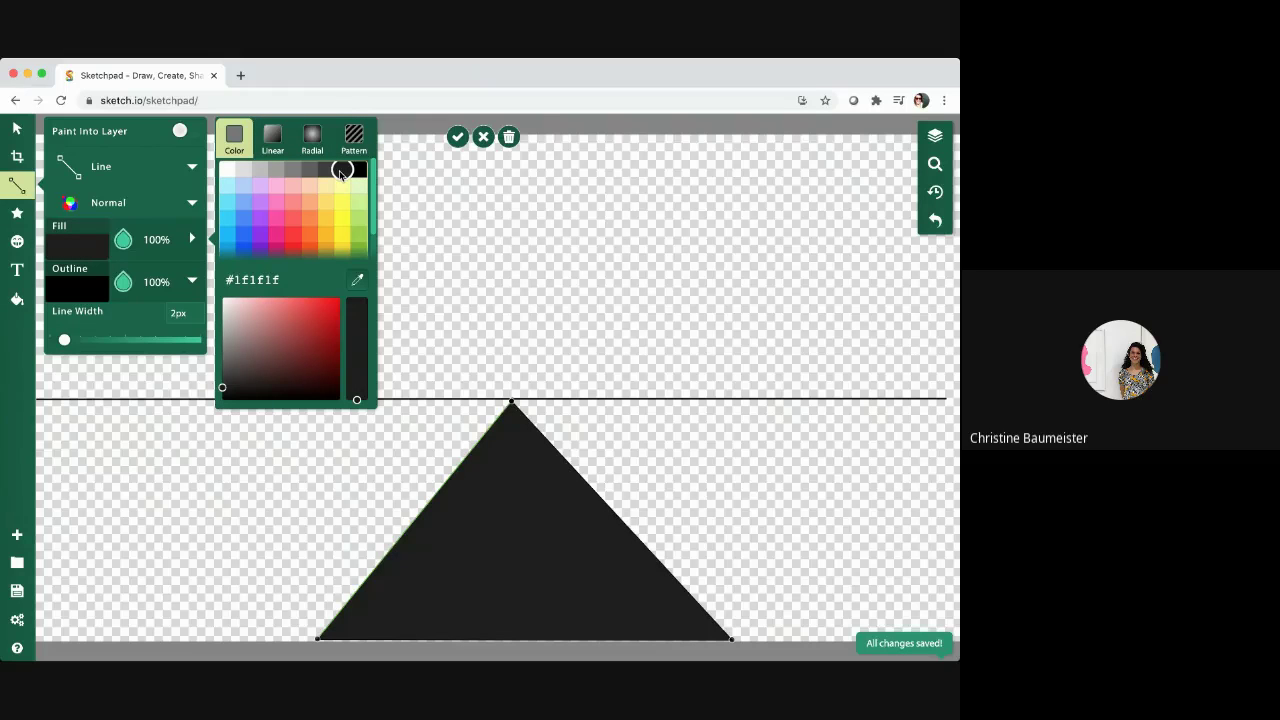
left_click(320, 175)
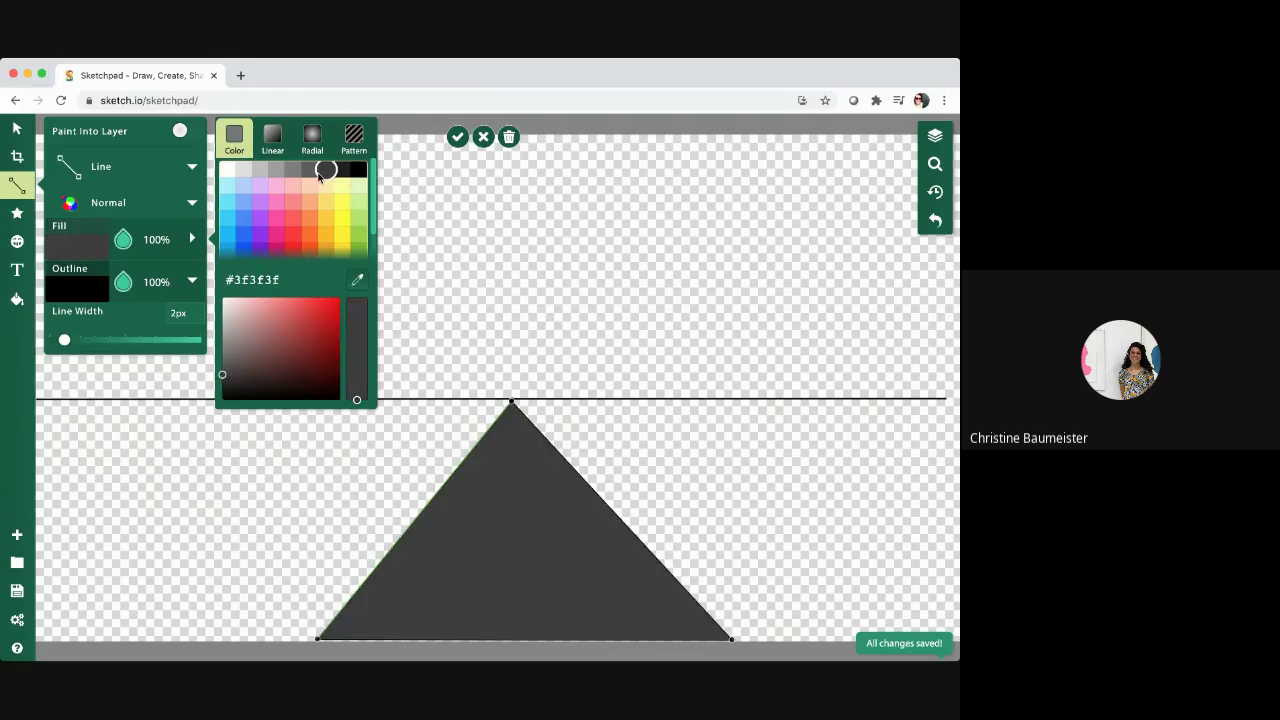
left_click(307, 172)
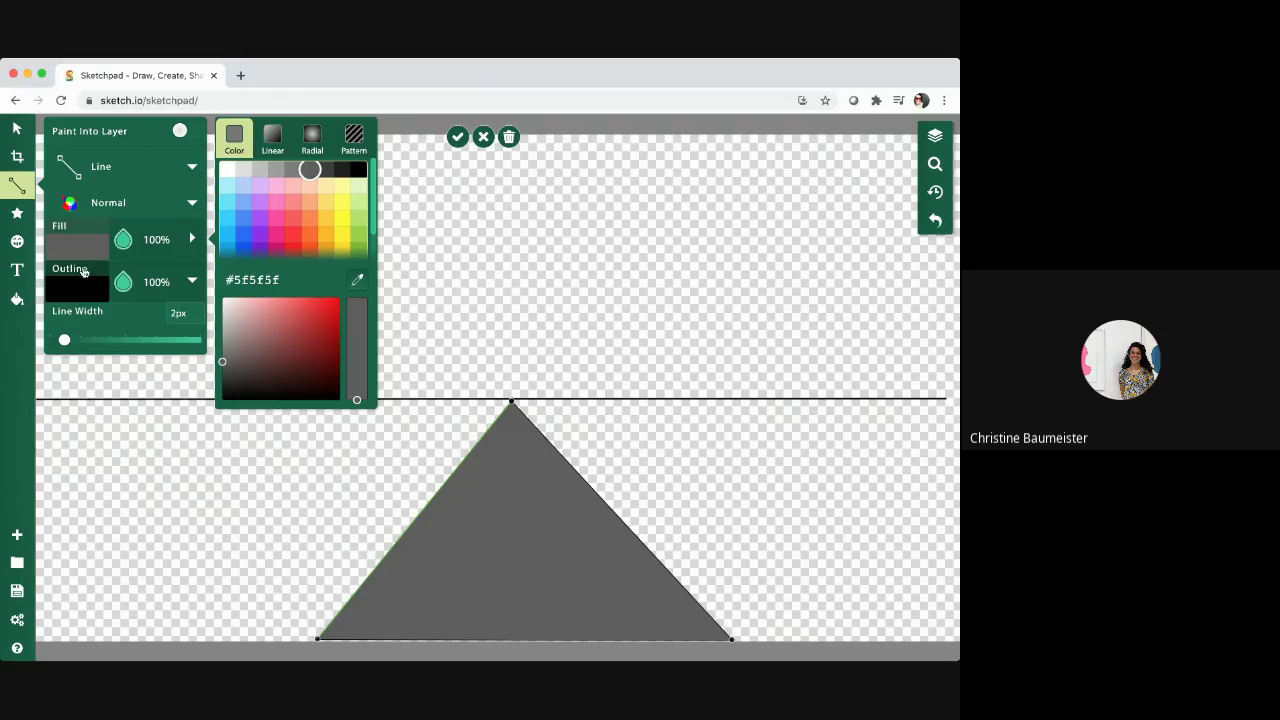
Give the triangle a 6.6 px outline in dark gray #3f3f3f.
left_click(96, 168)
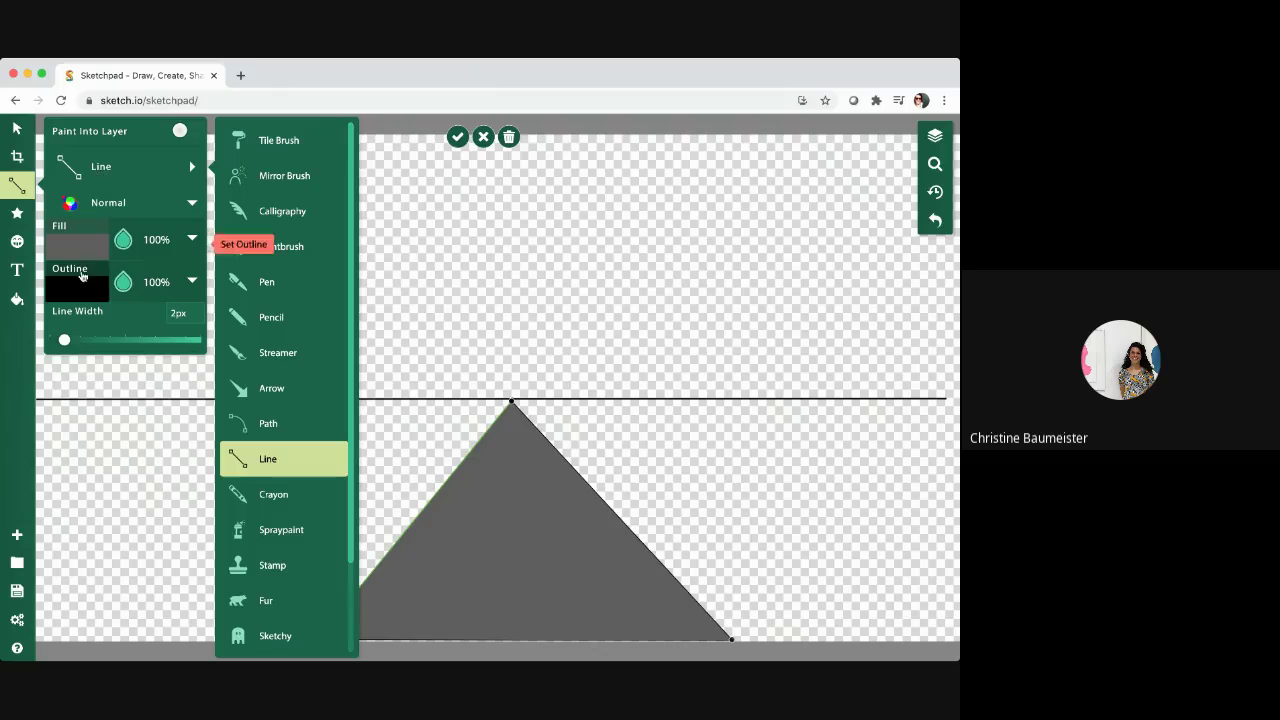
left_click(80, 288)
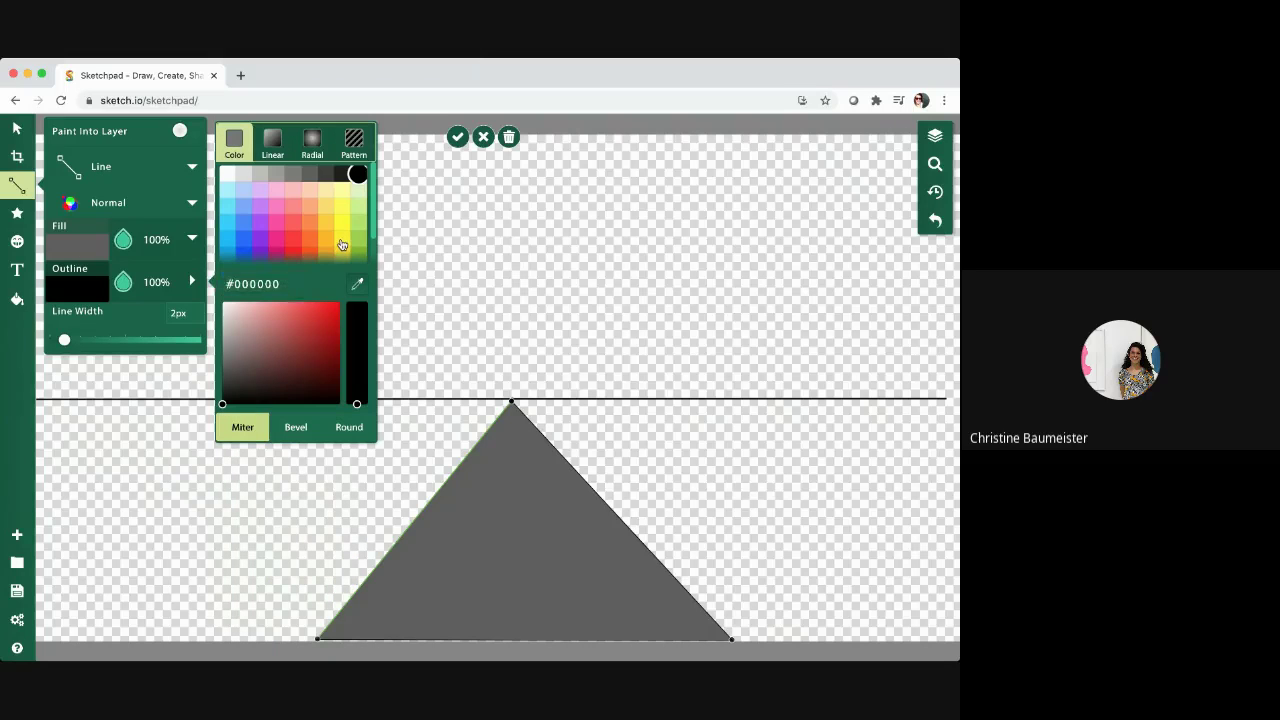
left_click(341, 244)
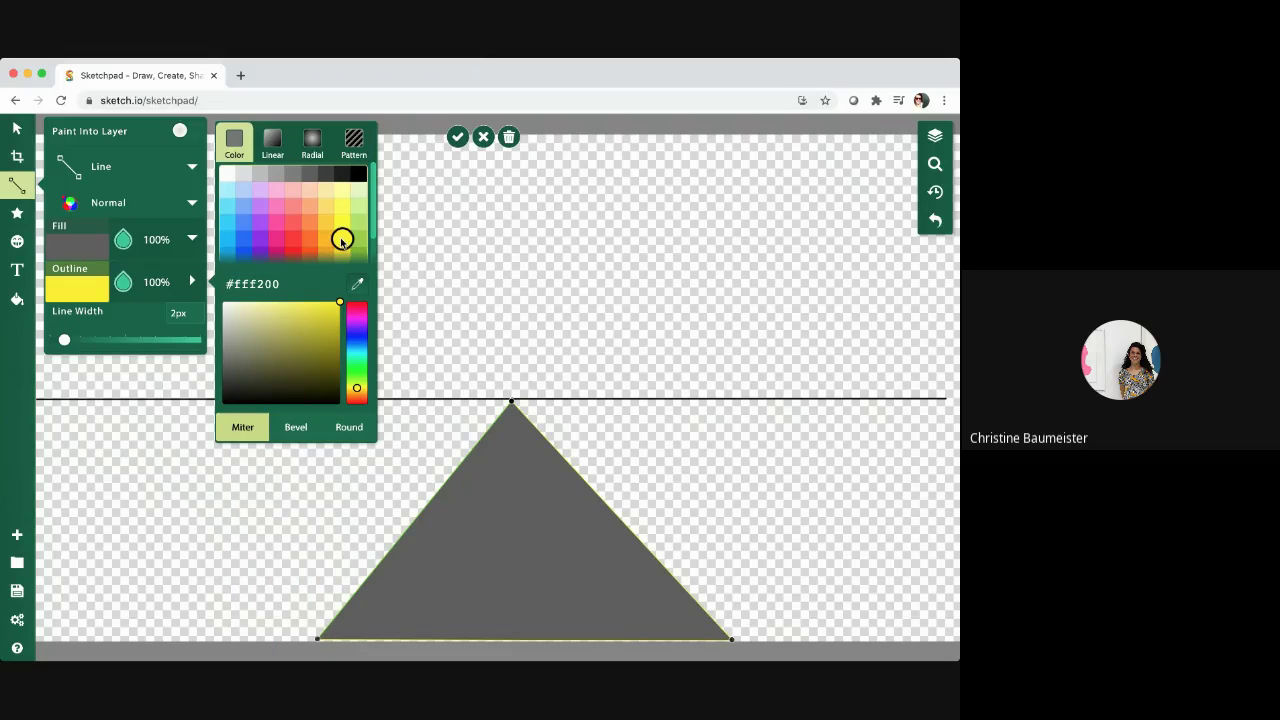
left_click(339, 205)
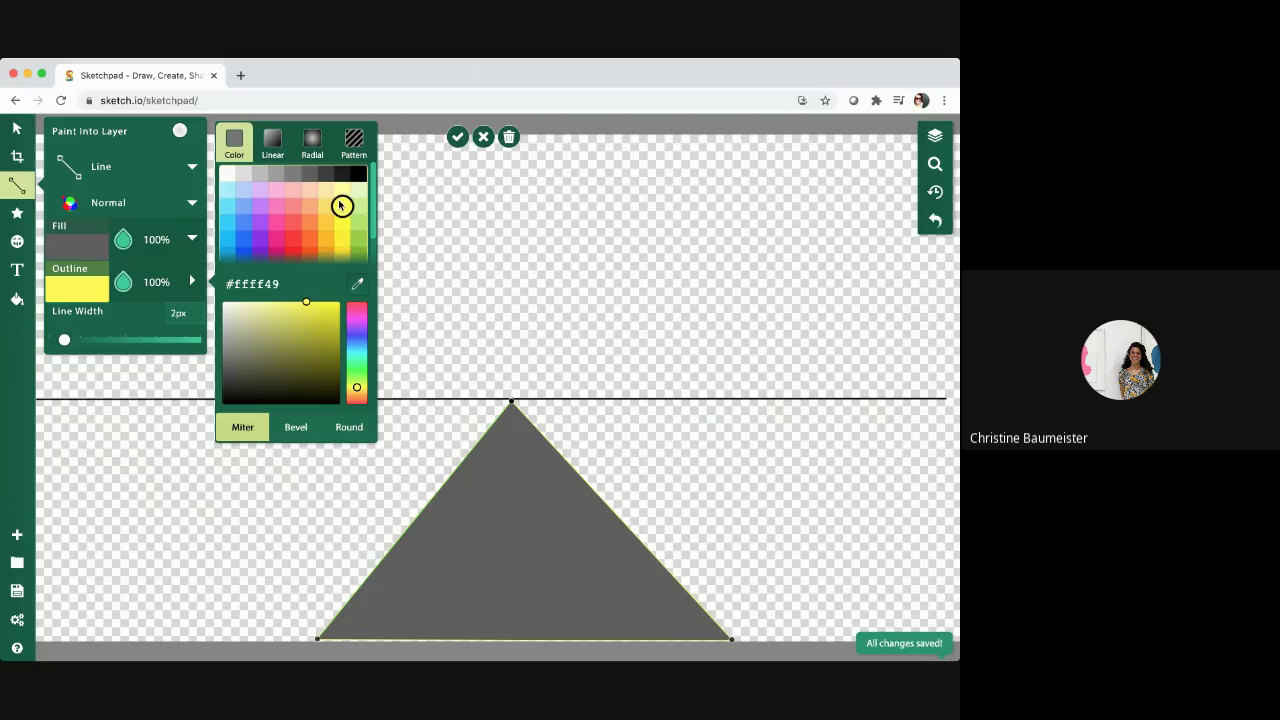
left_click(75, 341)
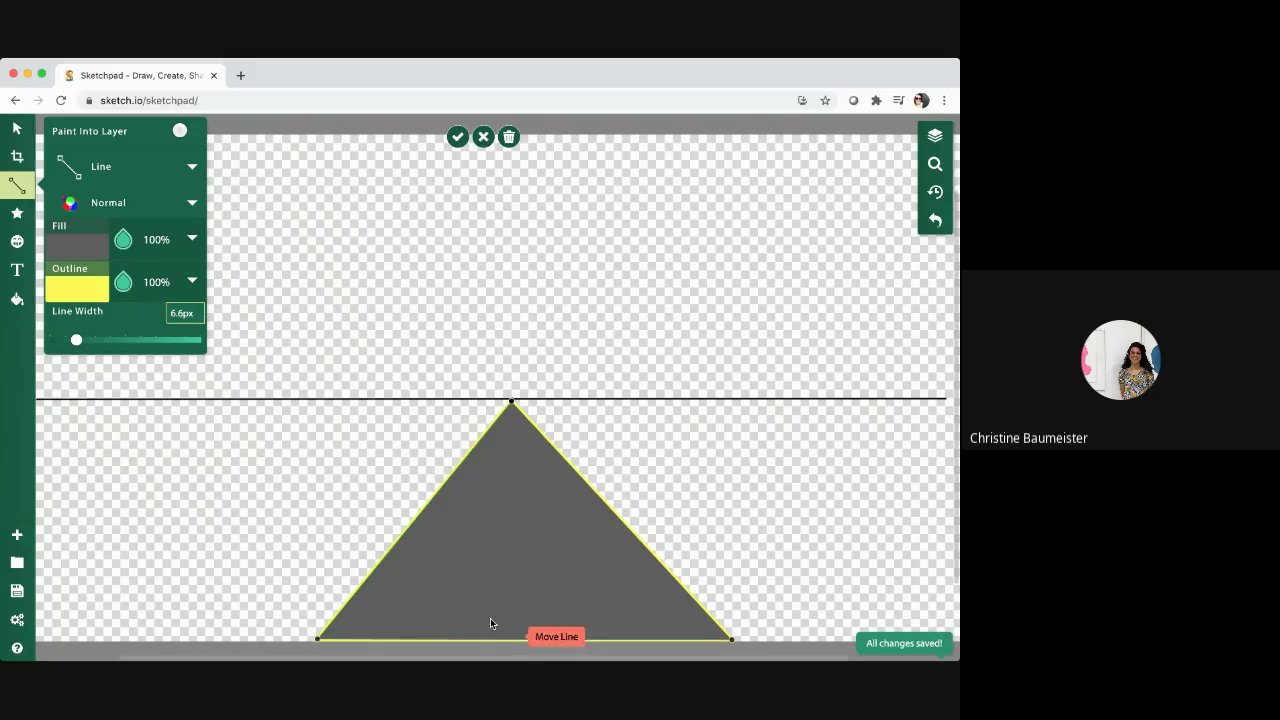
left_click(81, 293)
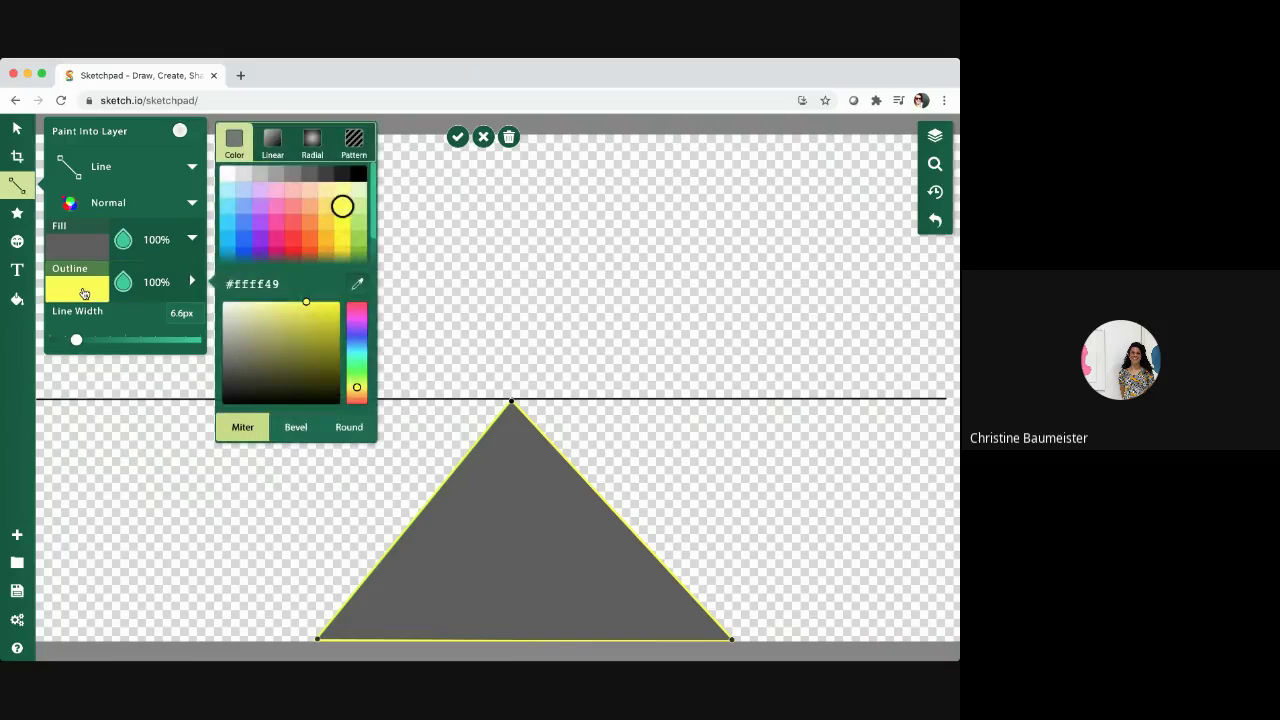
left_click(326, 176)
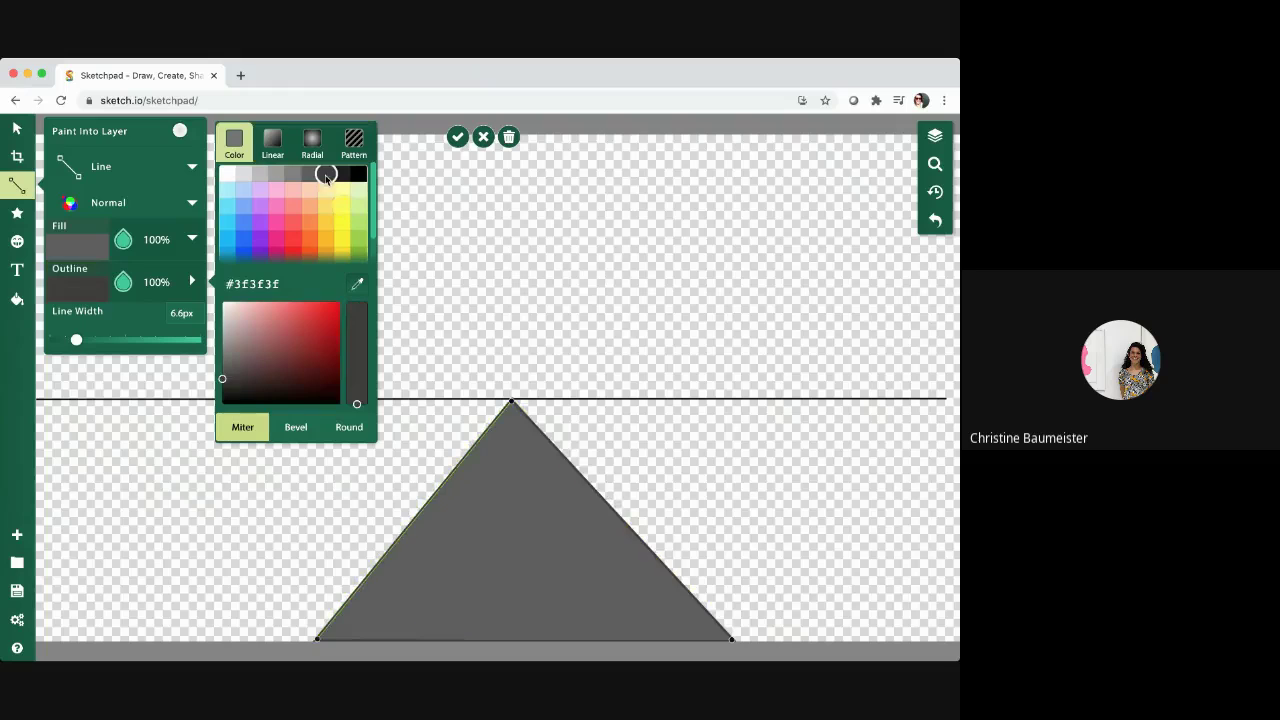
Change the triangle's outline color to gray #5f5f5f so it matches the fill.
left_click(308, 177)
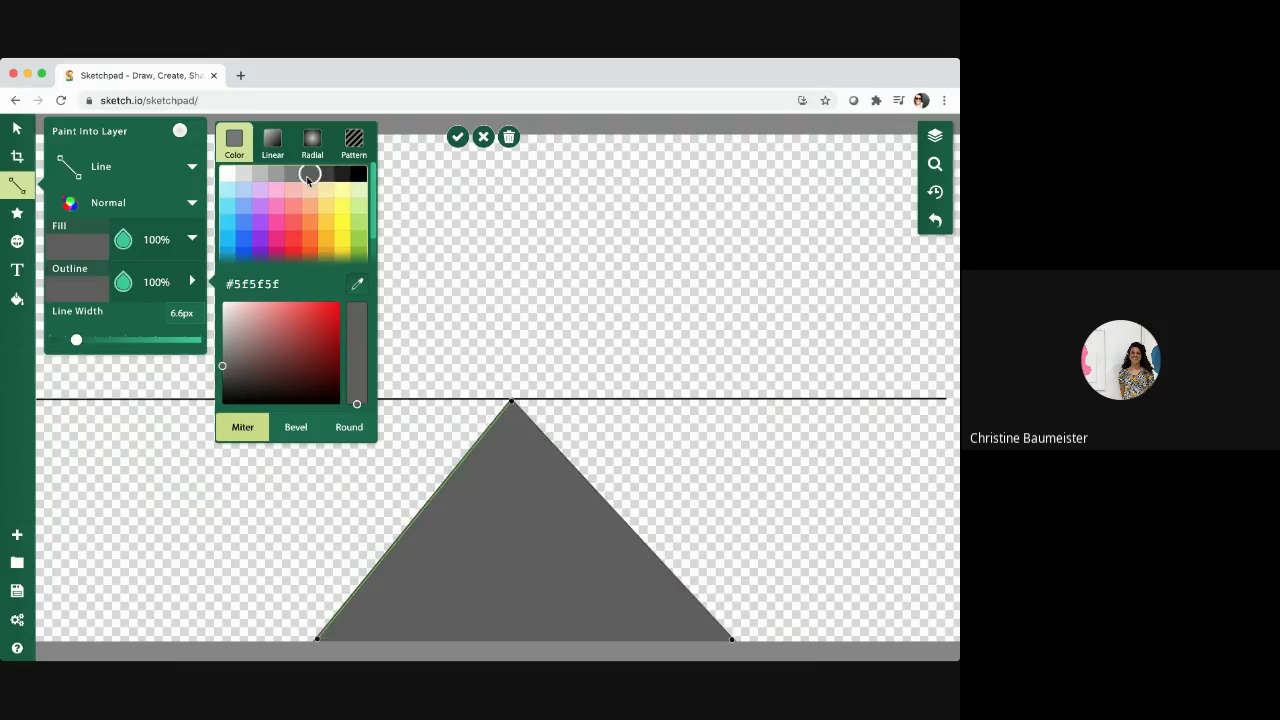
left_click(129, 455)
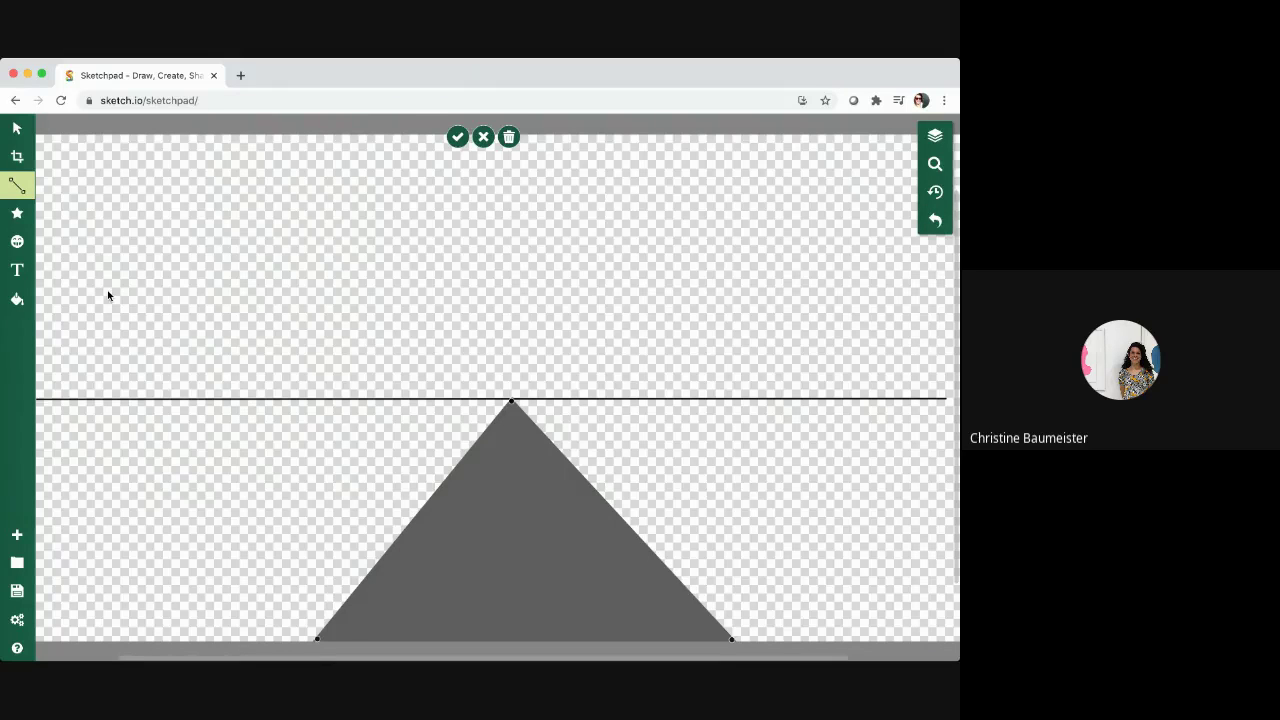
left_click(17, 186)
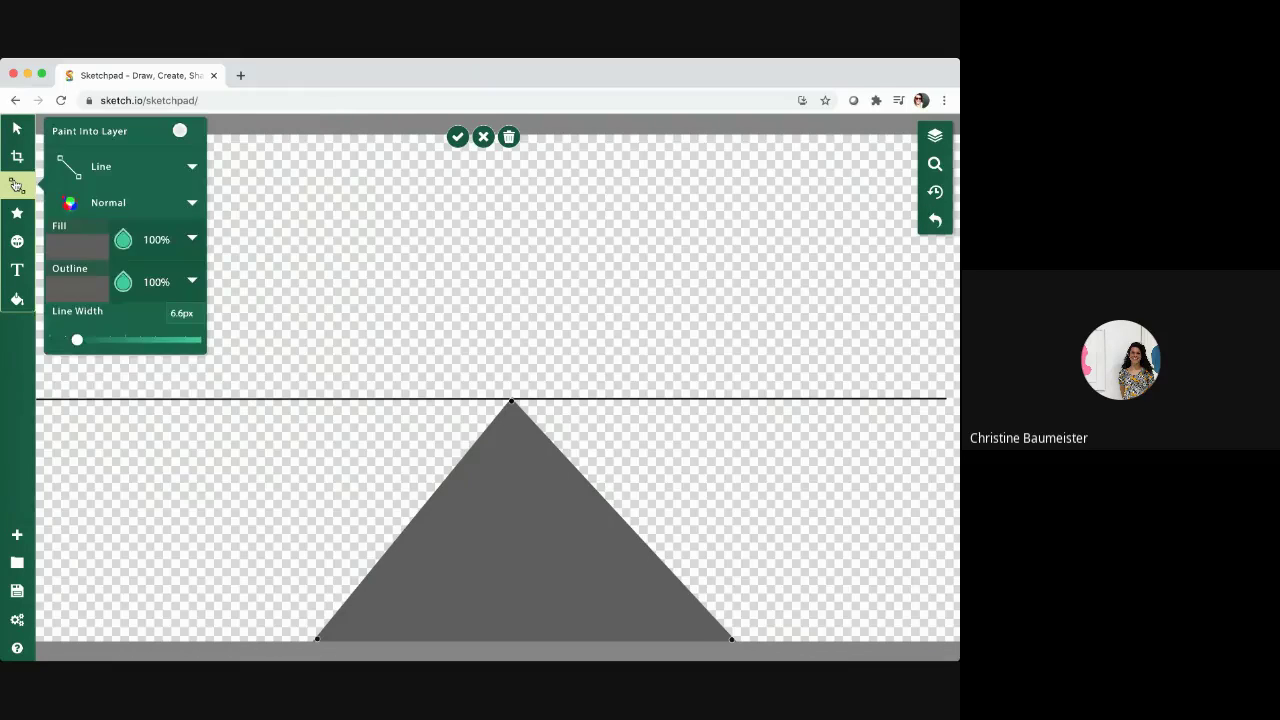
left_click(192, 166)
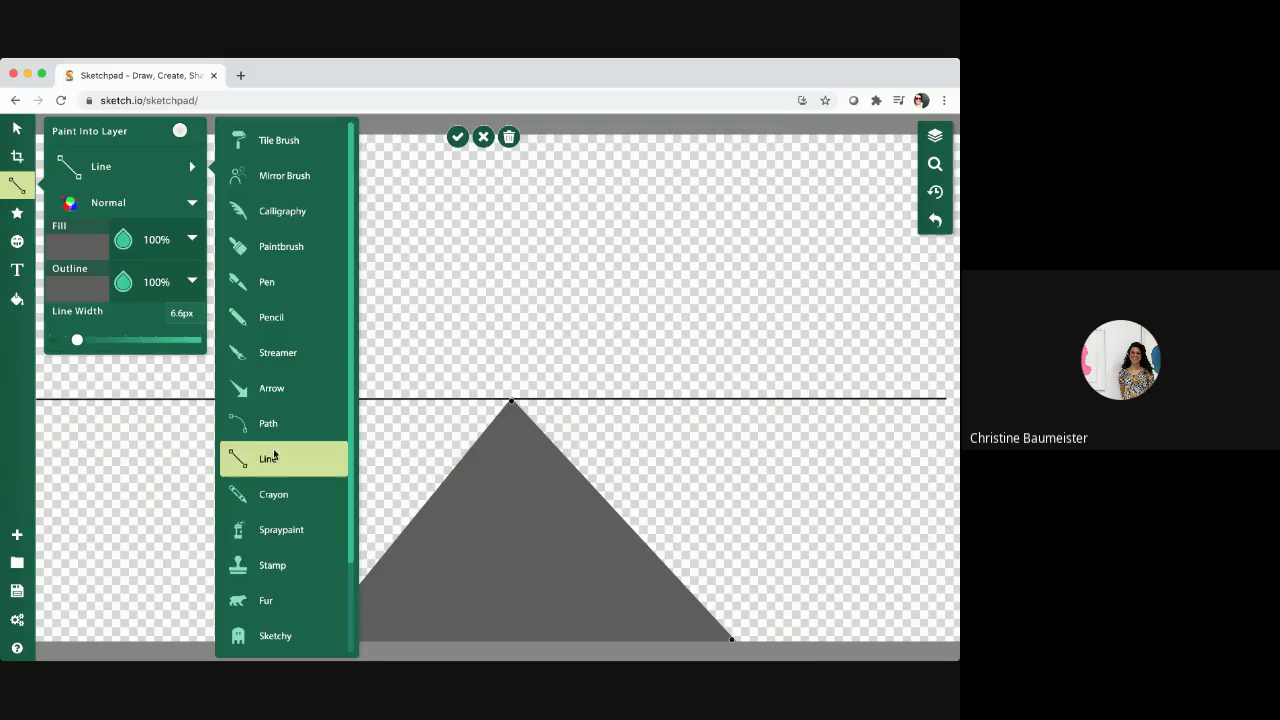
left_click(274, 457)
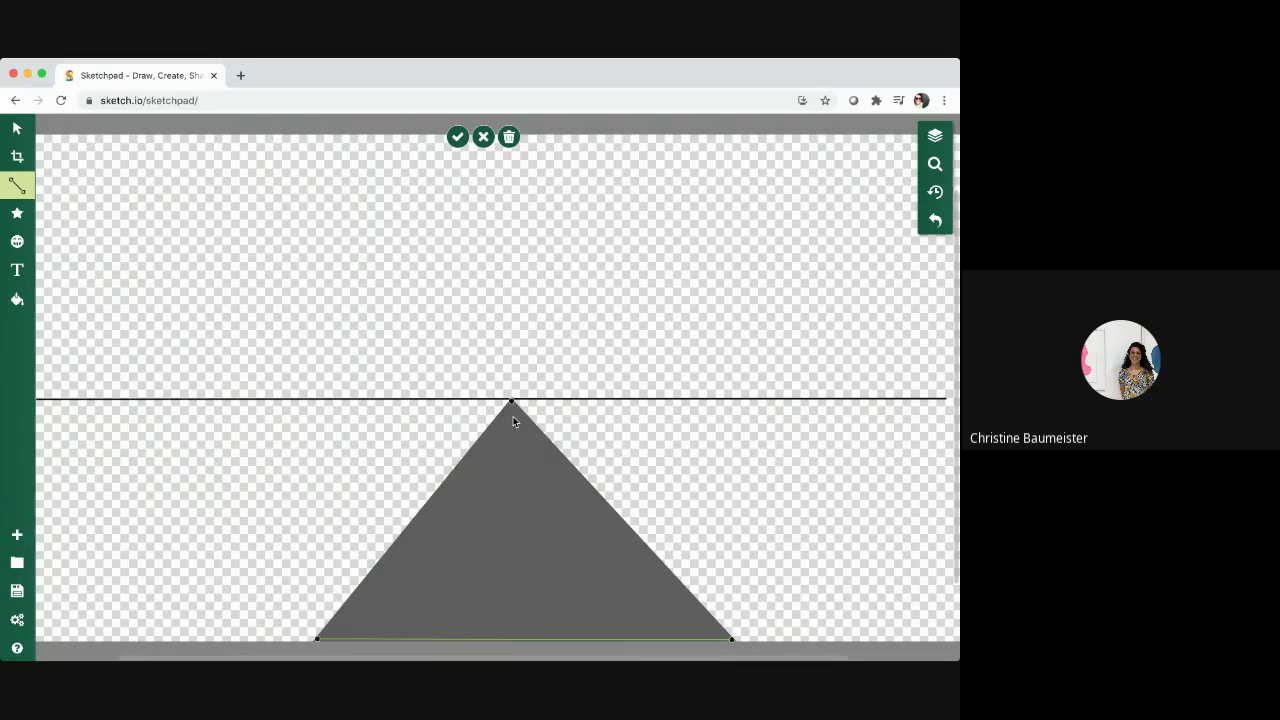
left_click(17, 185)
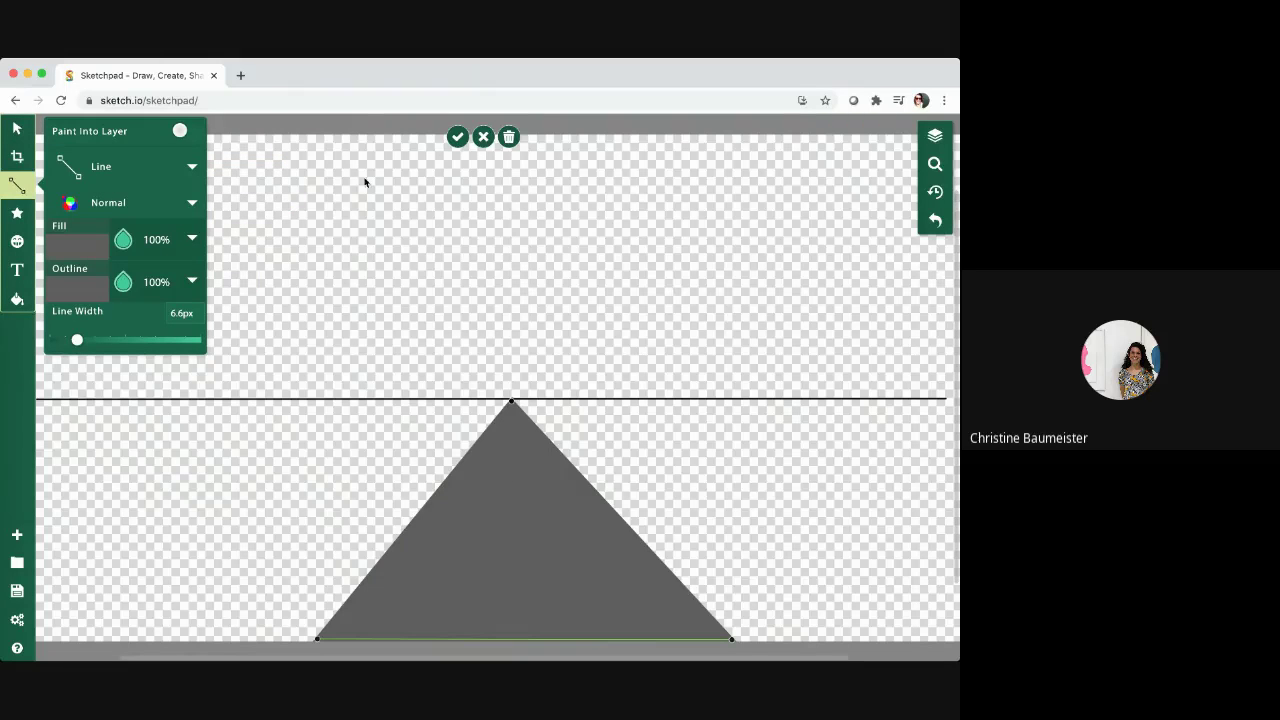
left_click(83, 172)
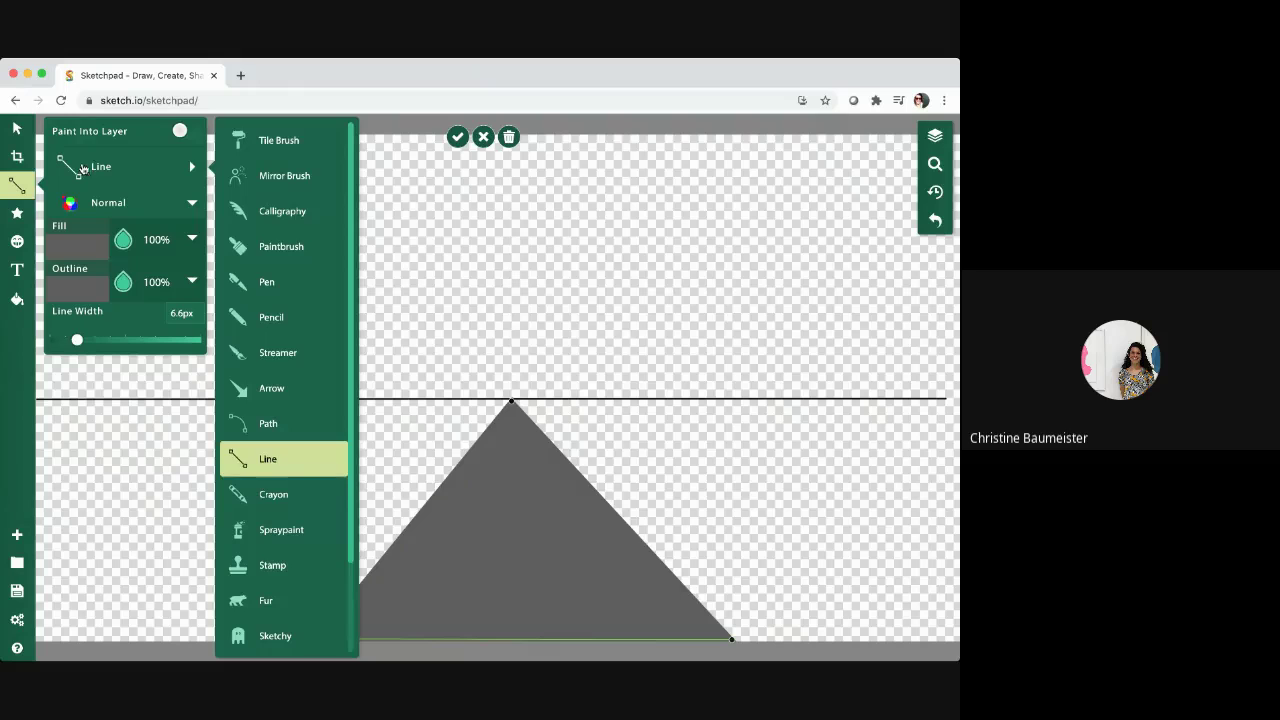
left_click(240, 461)
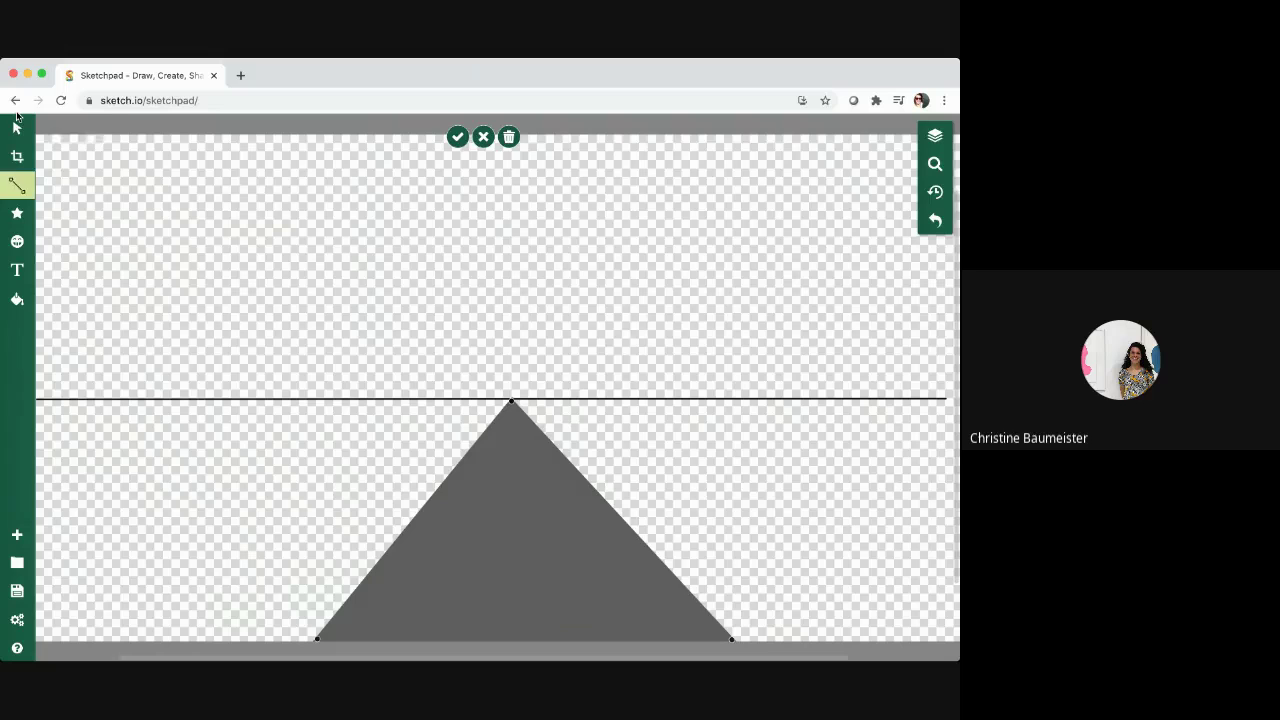
Finish editing the triangle and set the Line brush's outline color to yellow #fffd07.
left_click(22, 187)
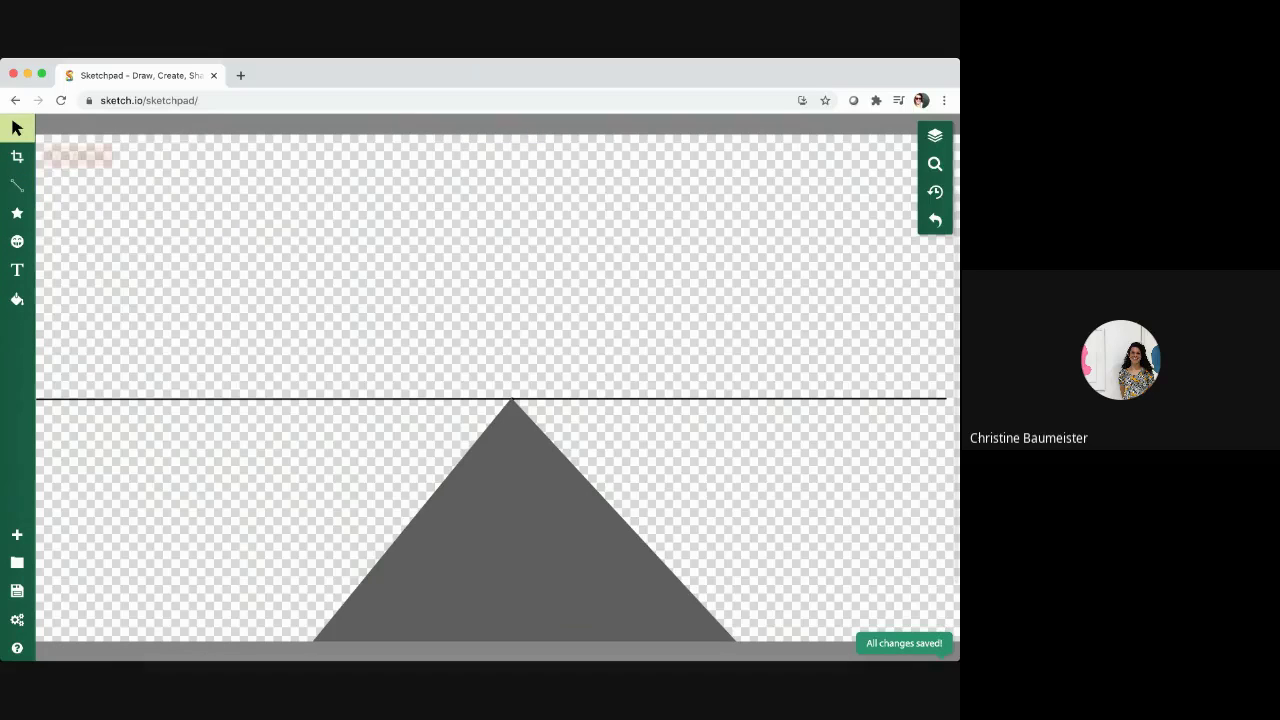
left_click(17, 185)
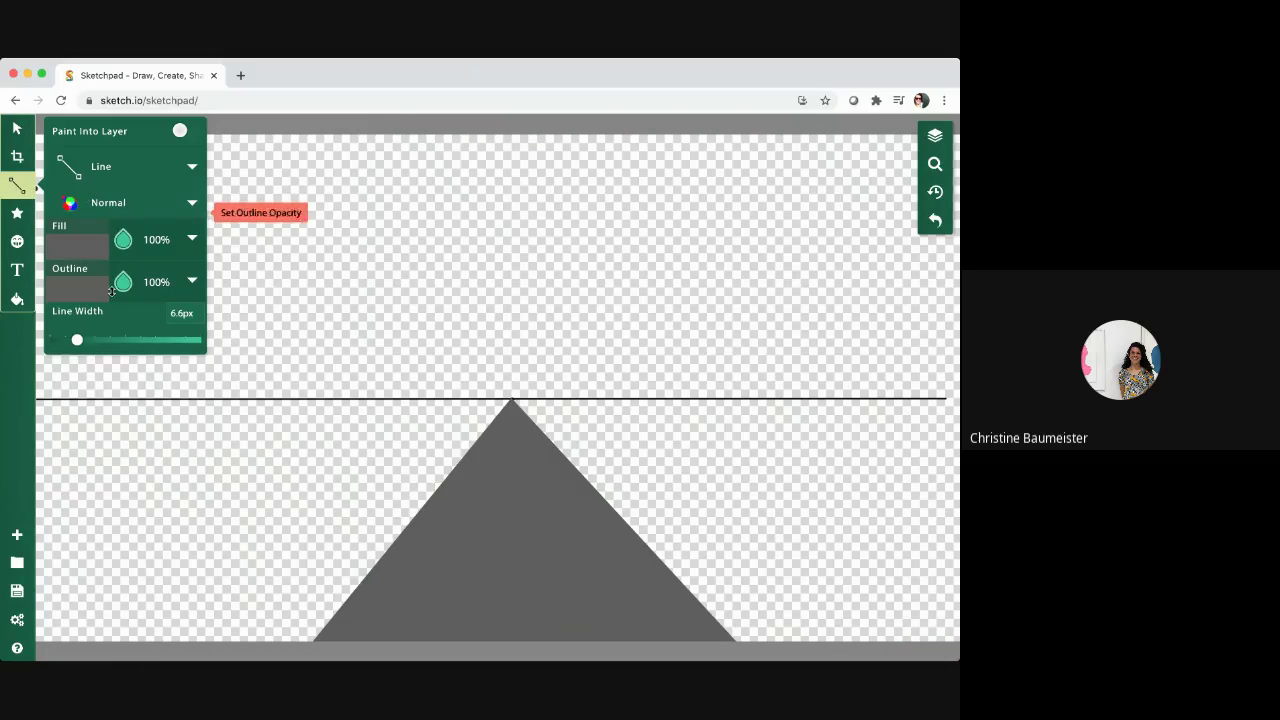
left_click(77, 245)
left_click(69, 290)
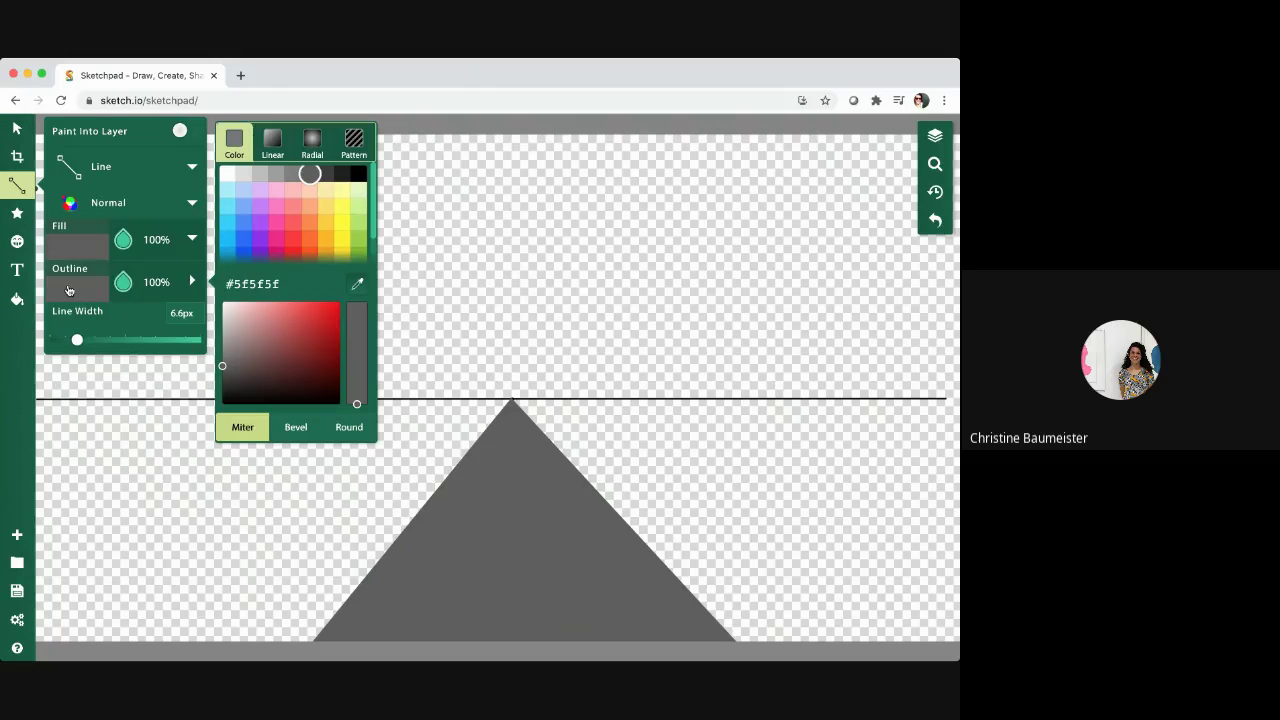
left_click(353, 229)
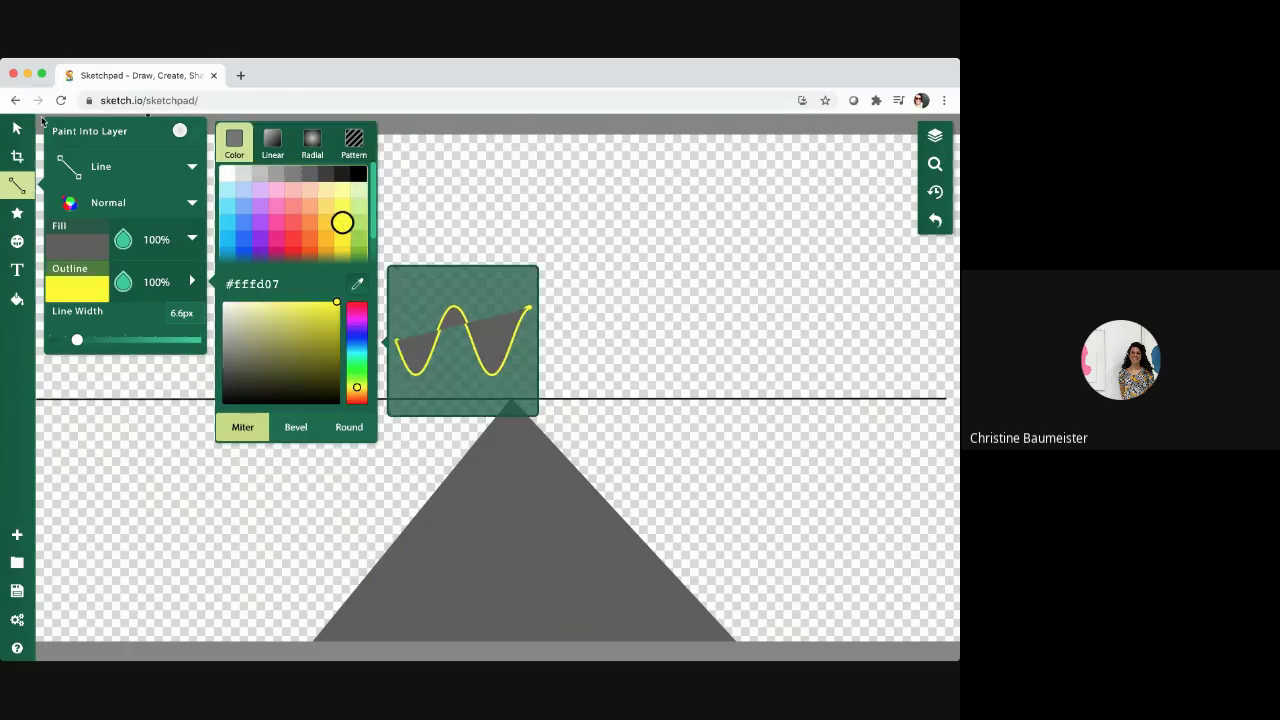
left_click(75, 175)
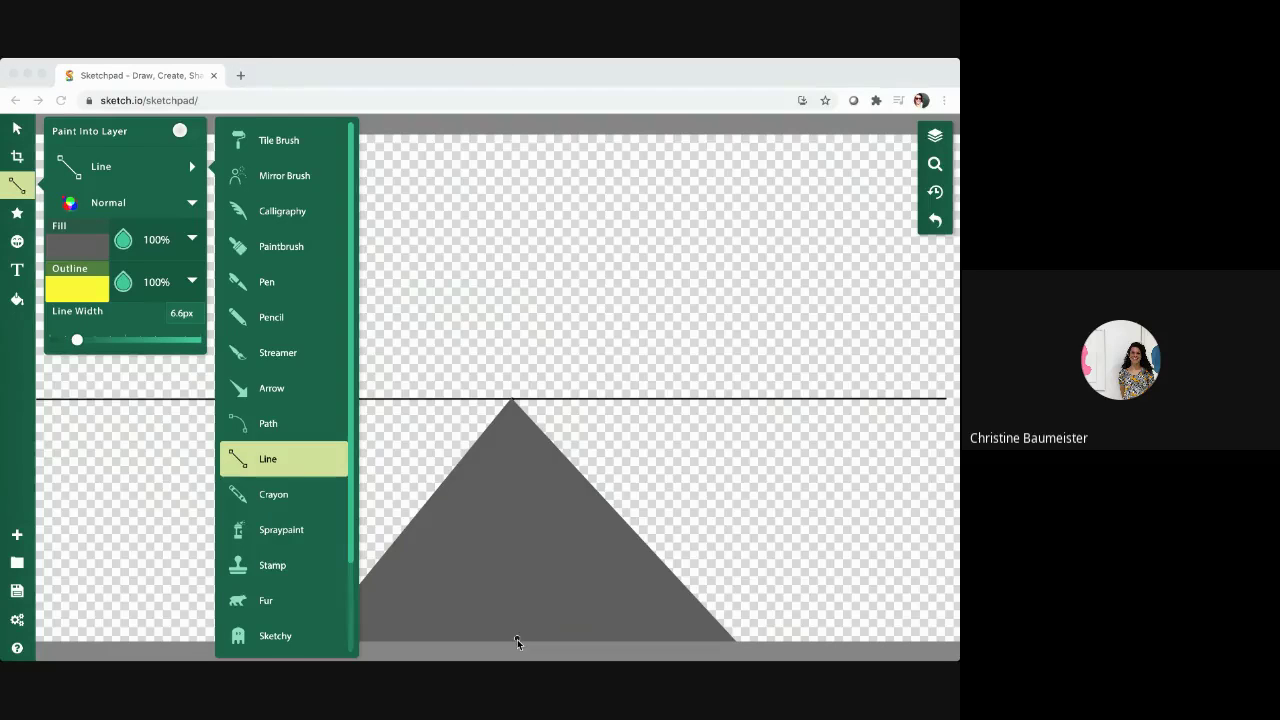
Draw two vertical yellow dashes up the middle of the road from its base, with the second one shorter, about 69 px long.
left_click(519, 564)
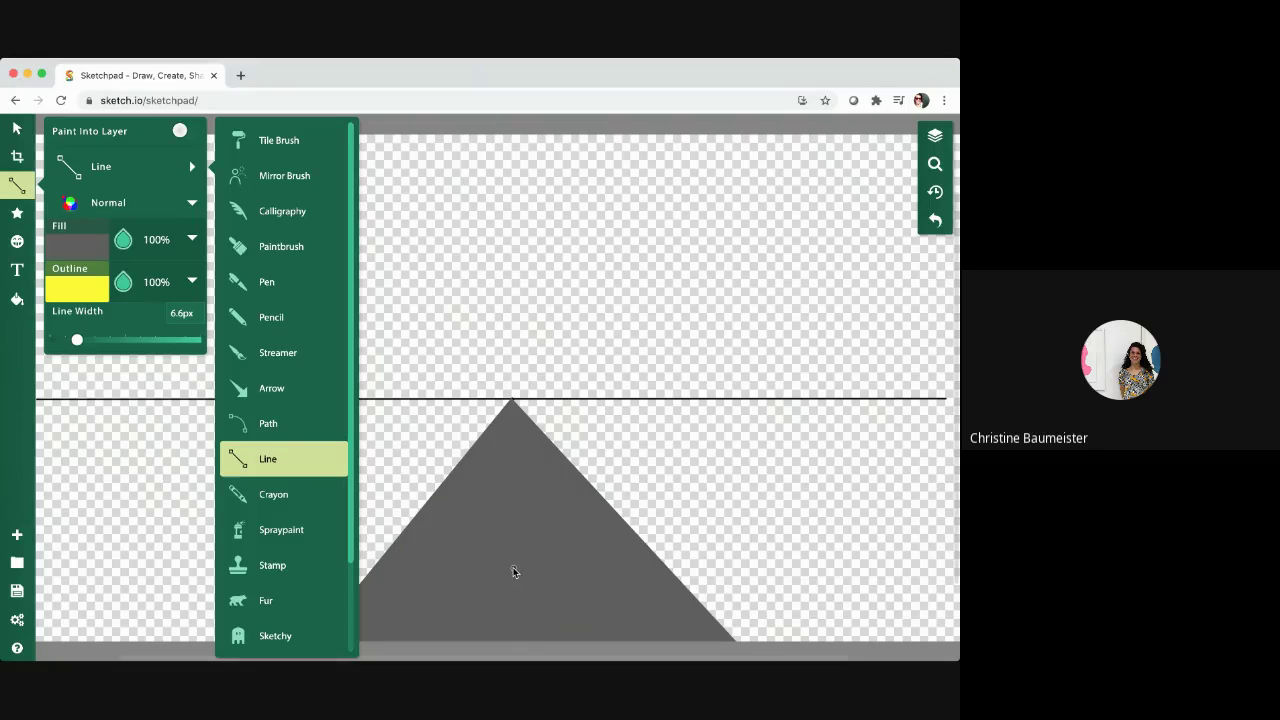
left_click_drag(511, 633, 511, 612)
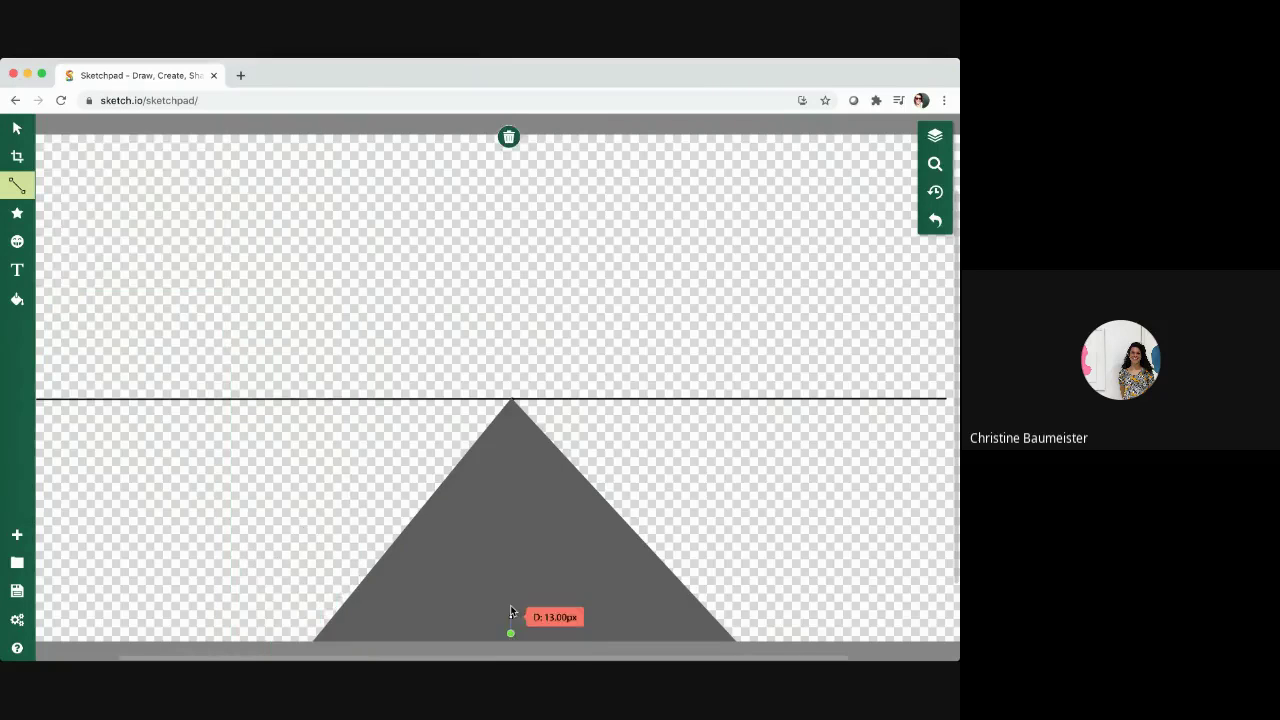
left_click(511, 553)
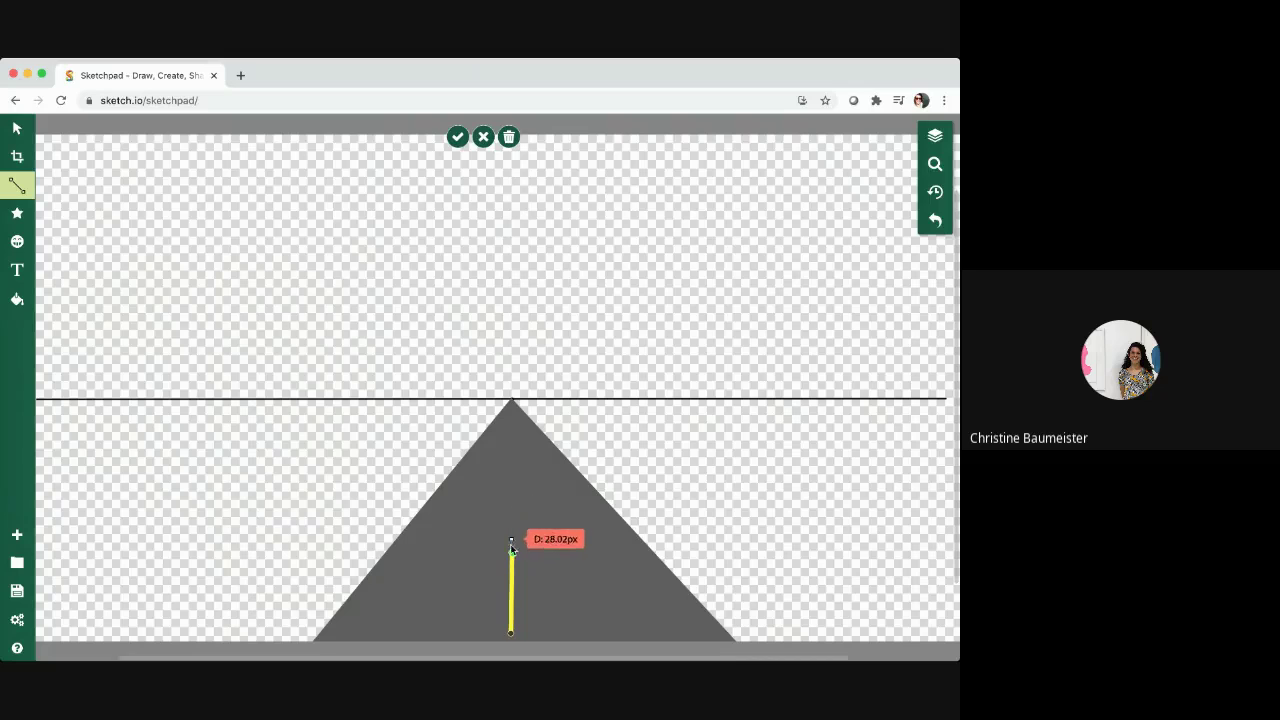
left_click(511, 553)
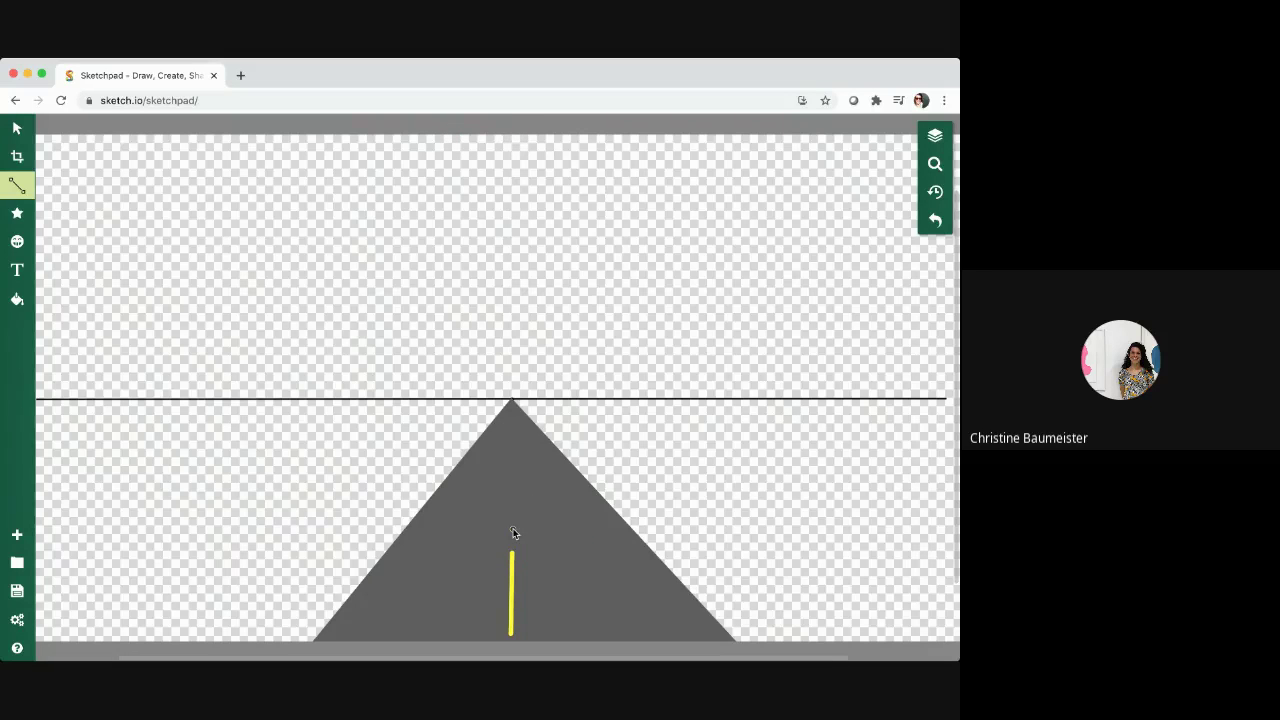
left_click(513, 529)
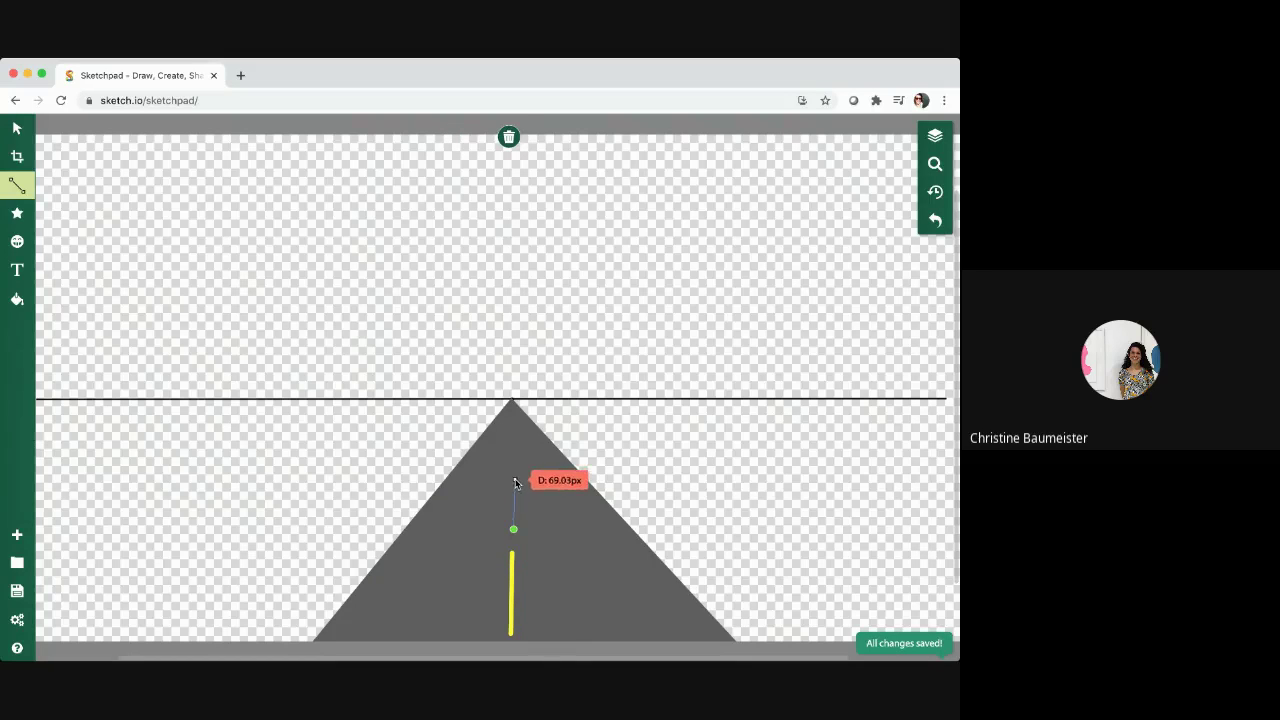
double_click(516, 484)
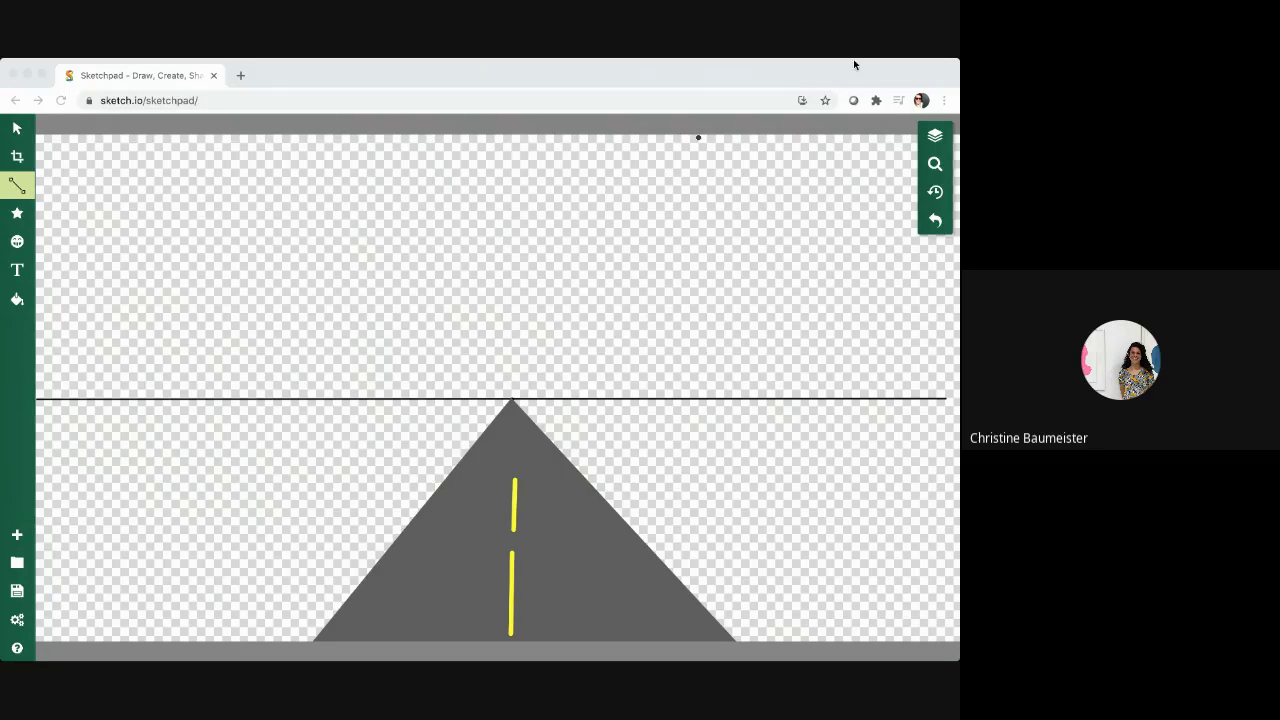
Add two progressively shorter yellow dashes above the others, ending at the vanishing point.
left_click(914, 62)
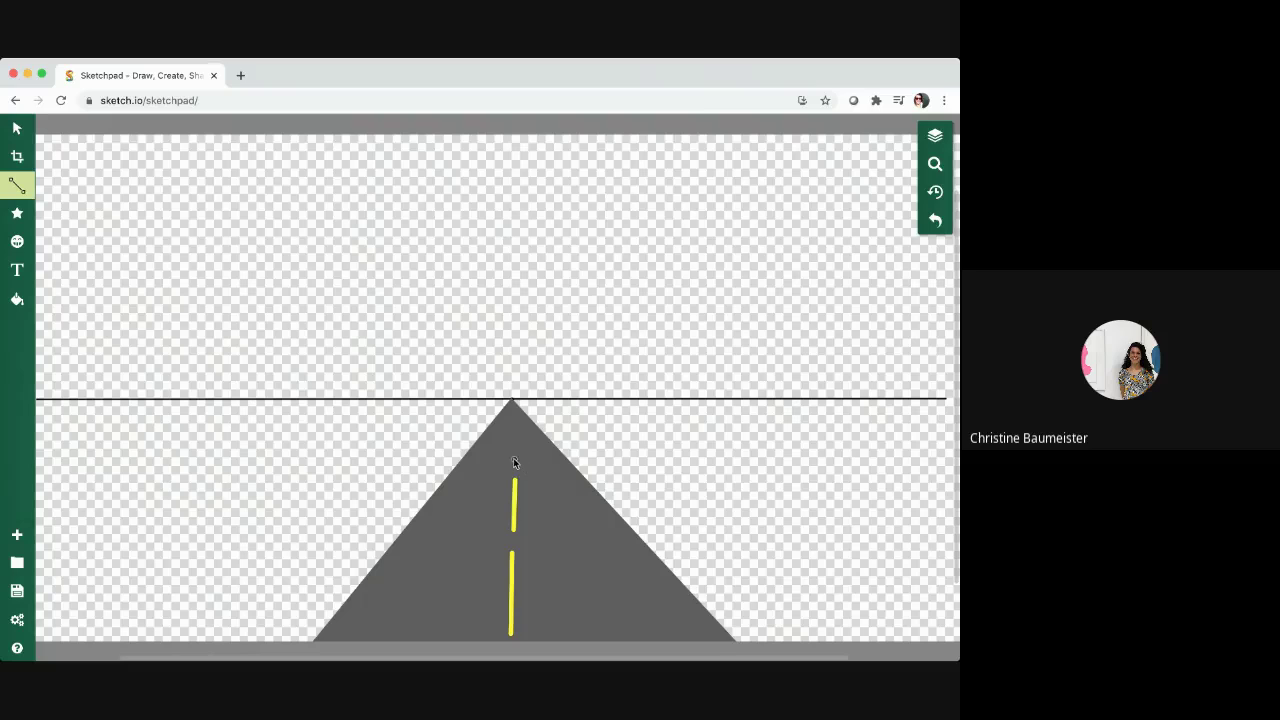
left_click_drag(512, 462, 512, 436)
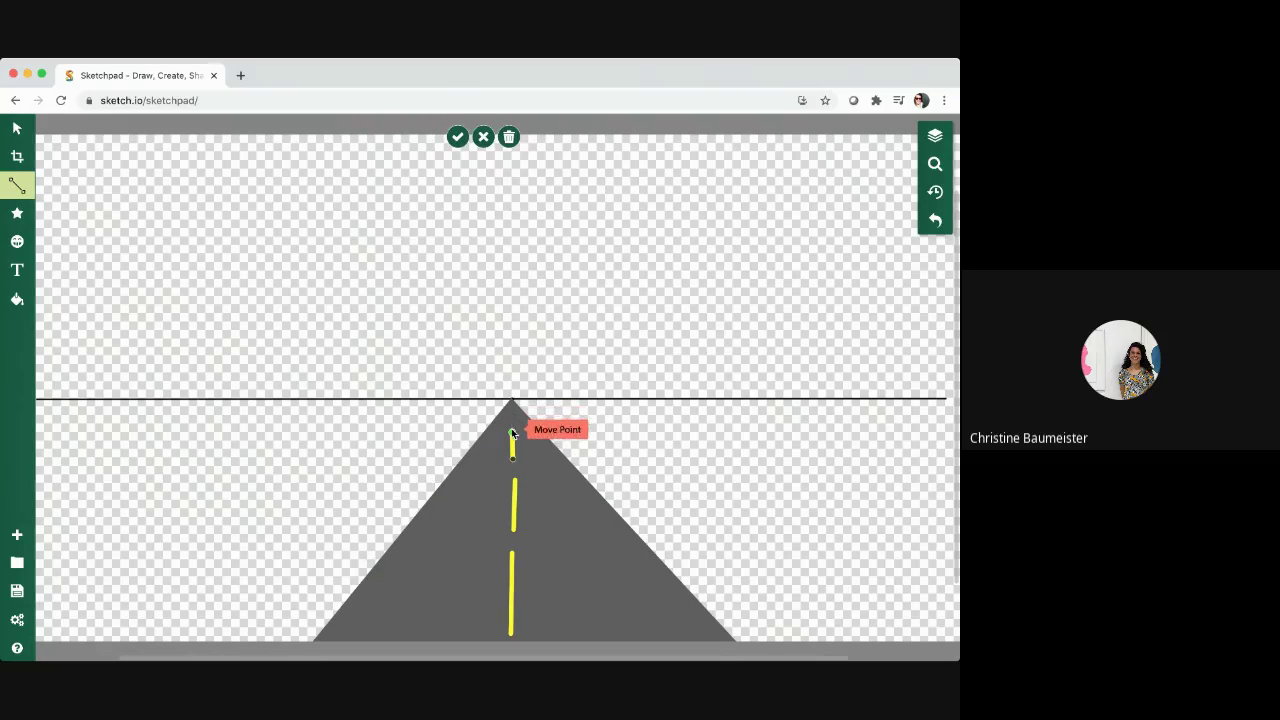
left_click(512, 431)
left_click_drag(513, 418, 513, 404)
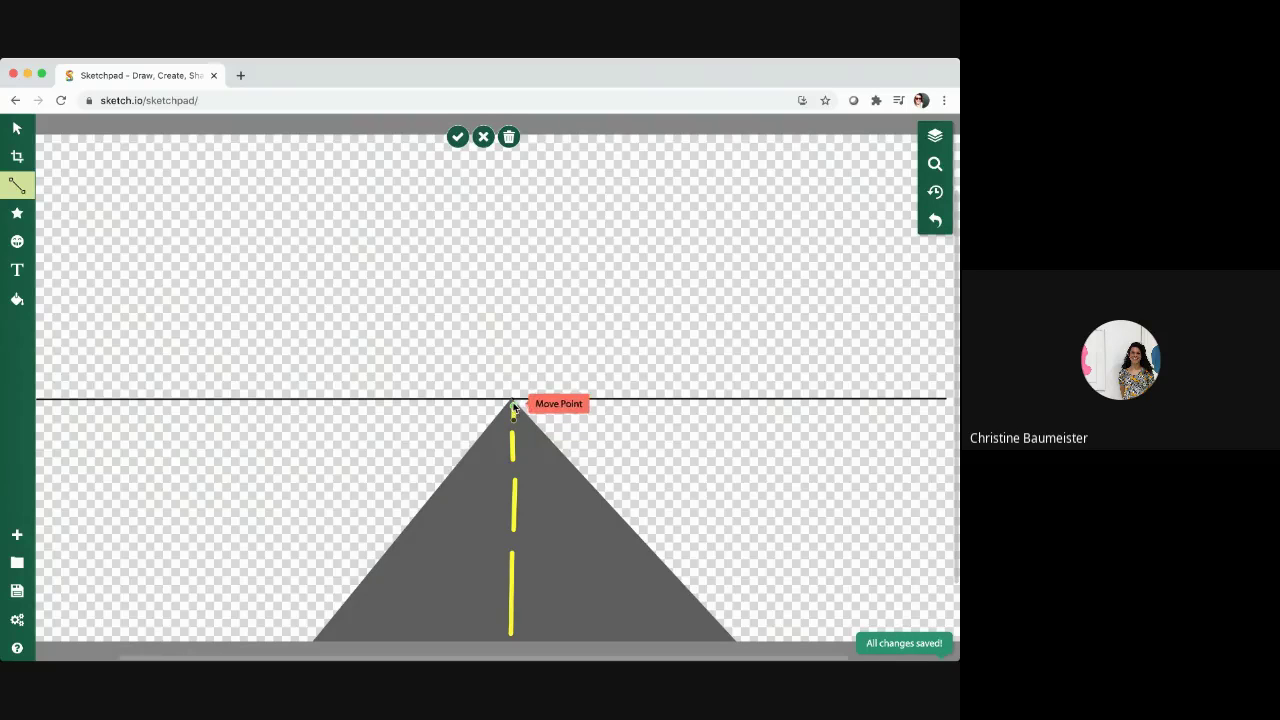
key("Return")
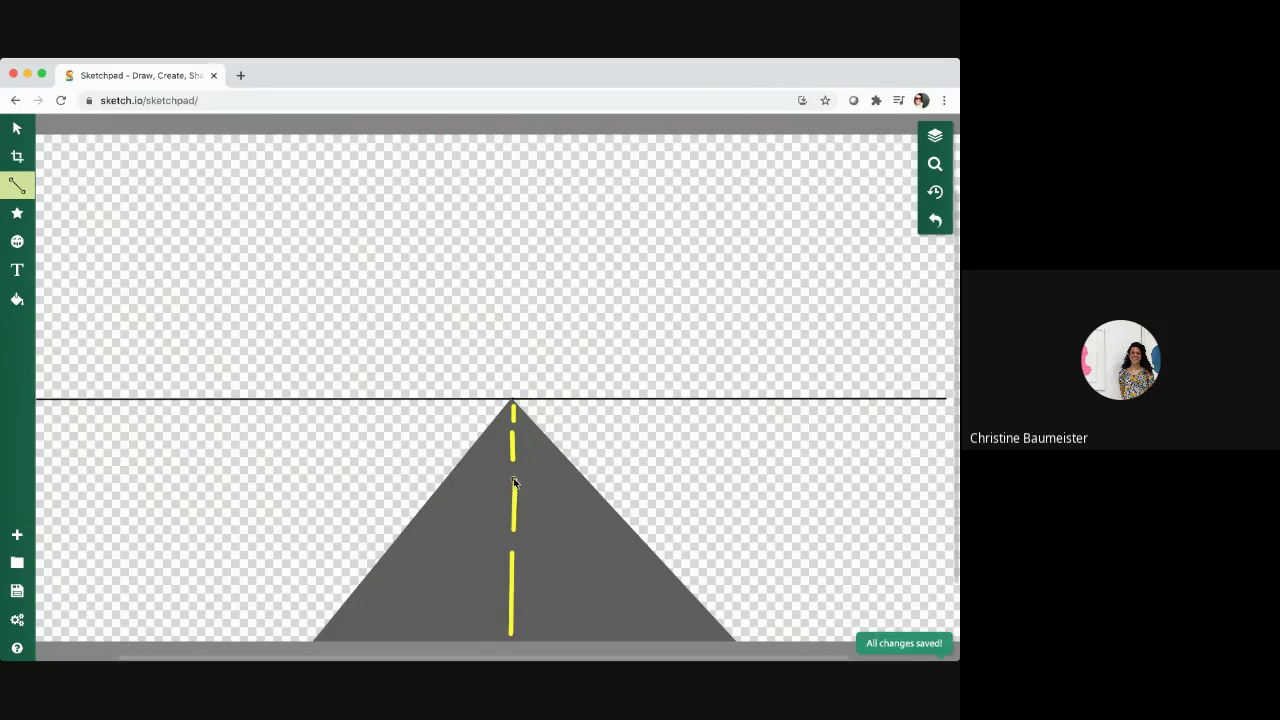
Straighten the second yellow dash from the base by moving its upper end point in line with the other dashes.
left_click(16, 128)
left_click(496, 456)
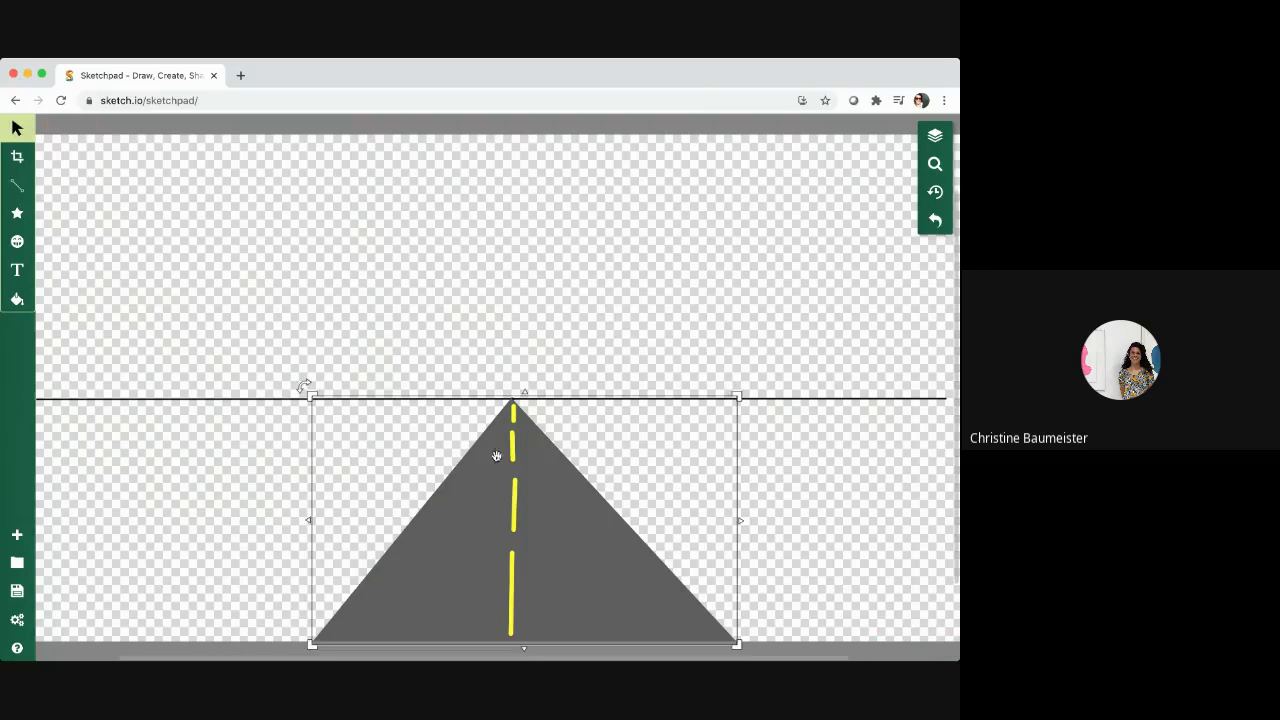
left_click(517, 484)
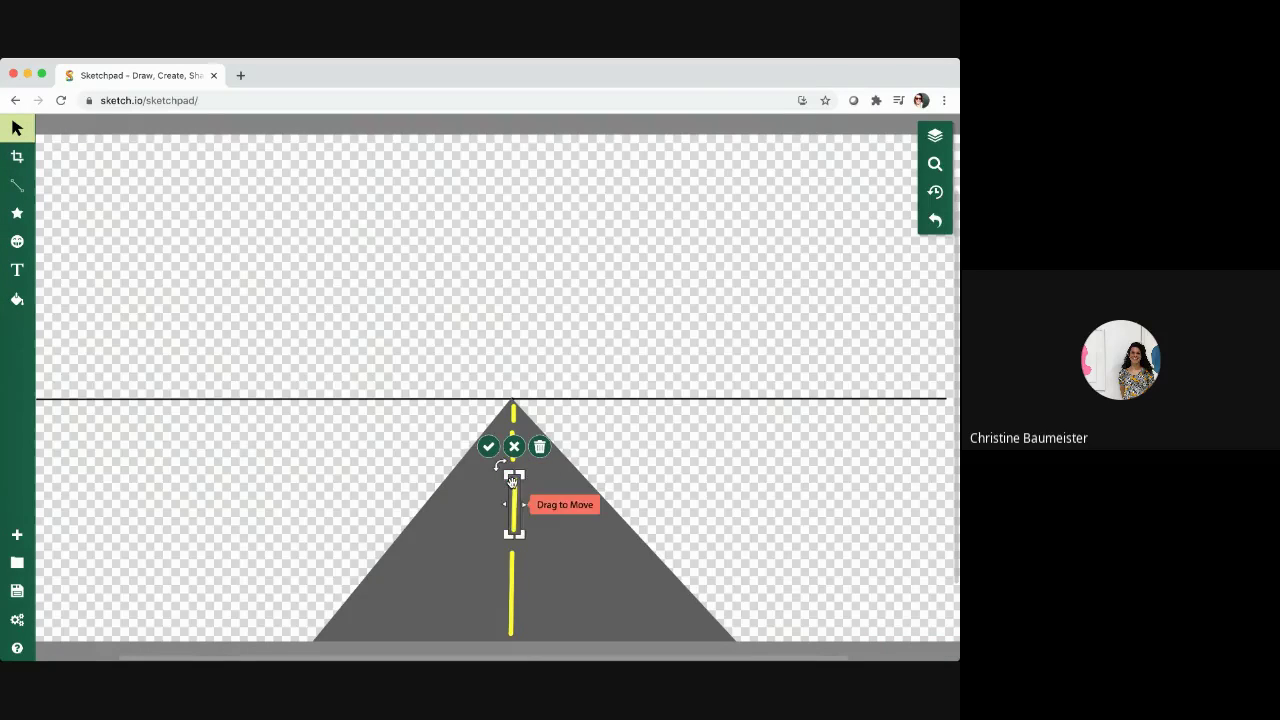
left_click_drag(514, 485, 510, 486)
double_click(514, 486)
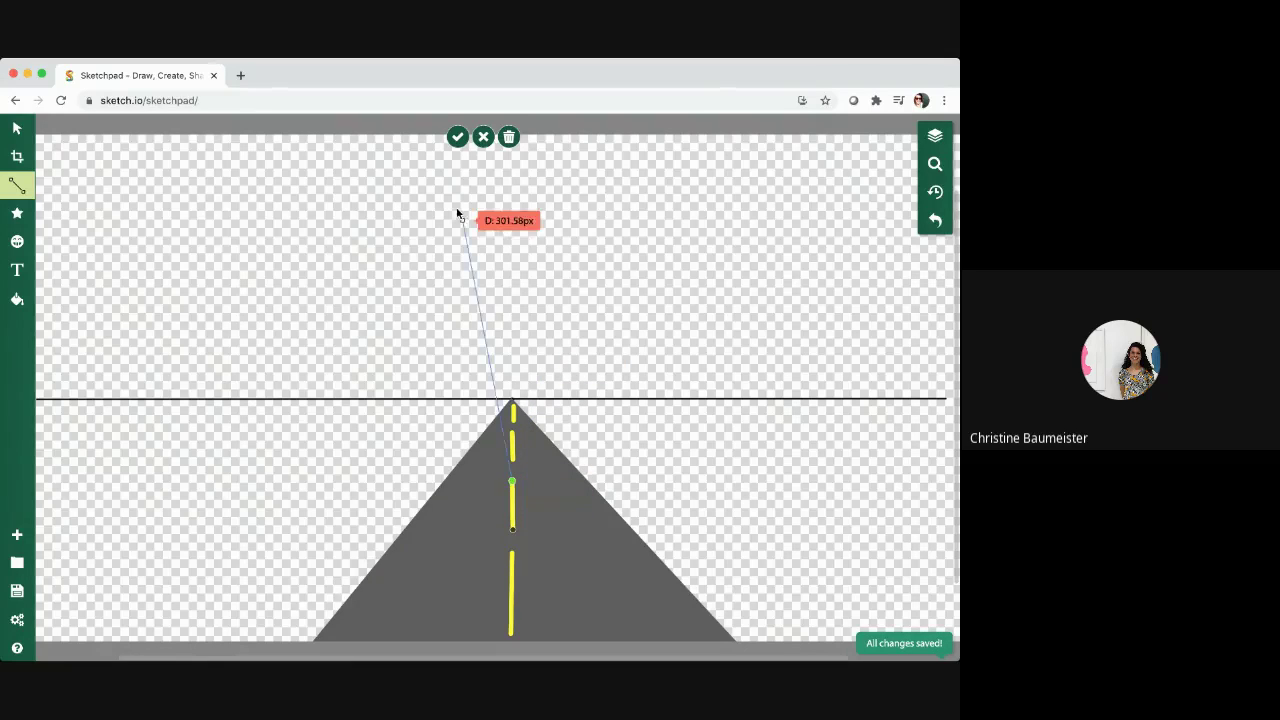
left_click(457, 136)
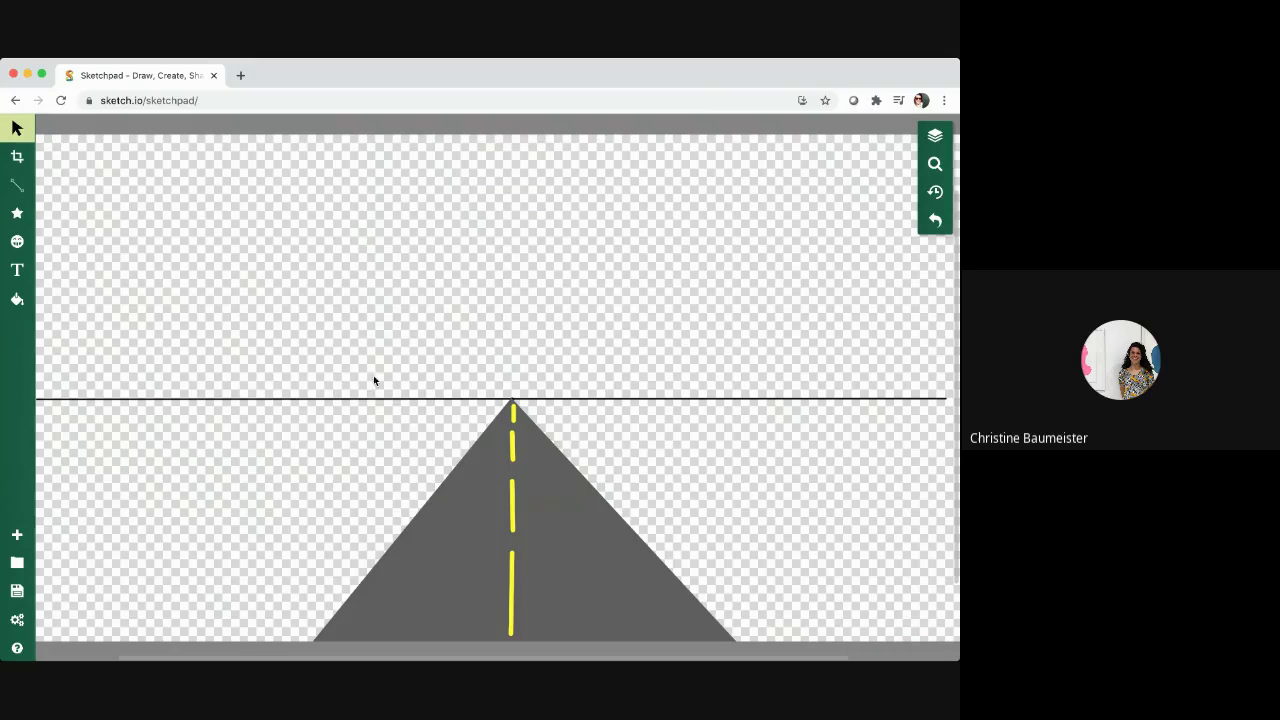
Draw an upright rectangle across the horizon to the left of the road, and move it so its lower right corner meets the road's edge.
left_click(16, 185)
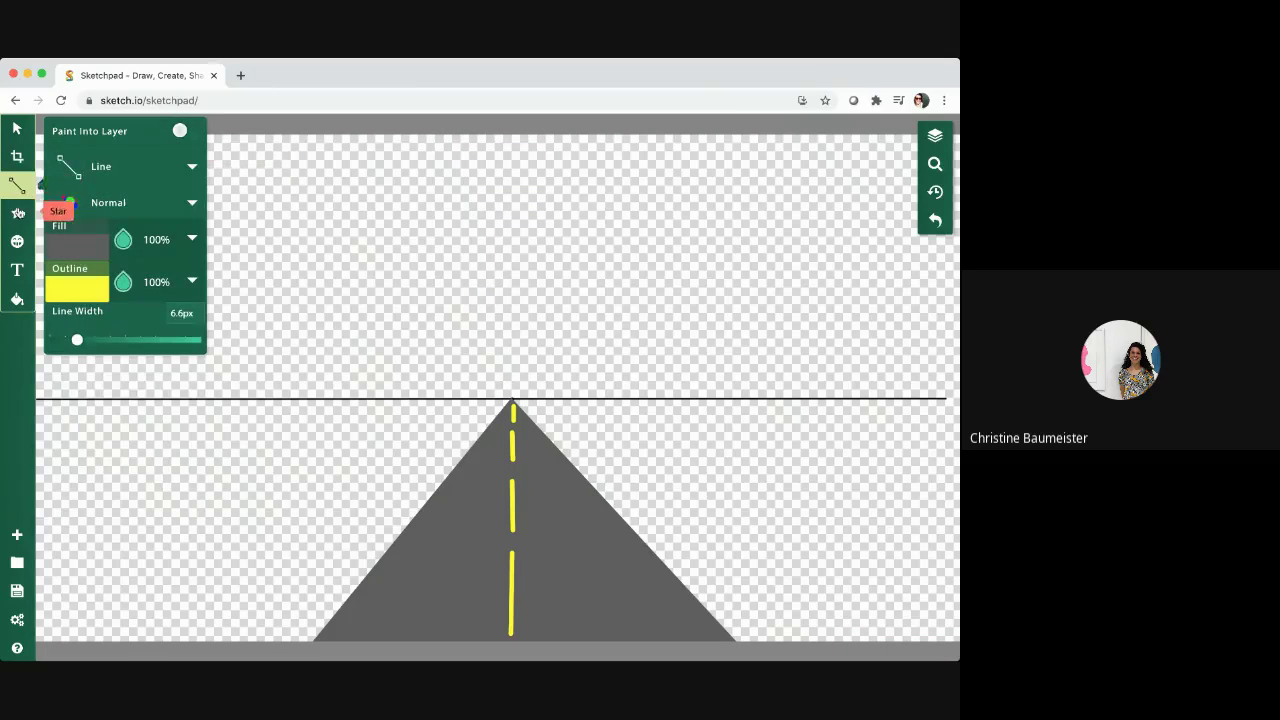
left_click(16, 213)
left_click(100, 166)
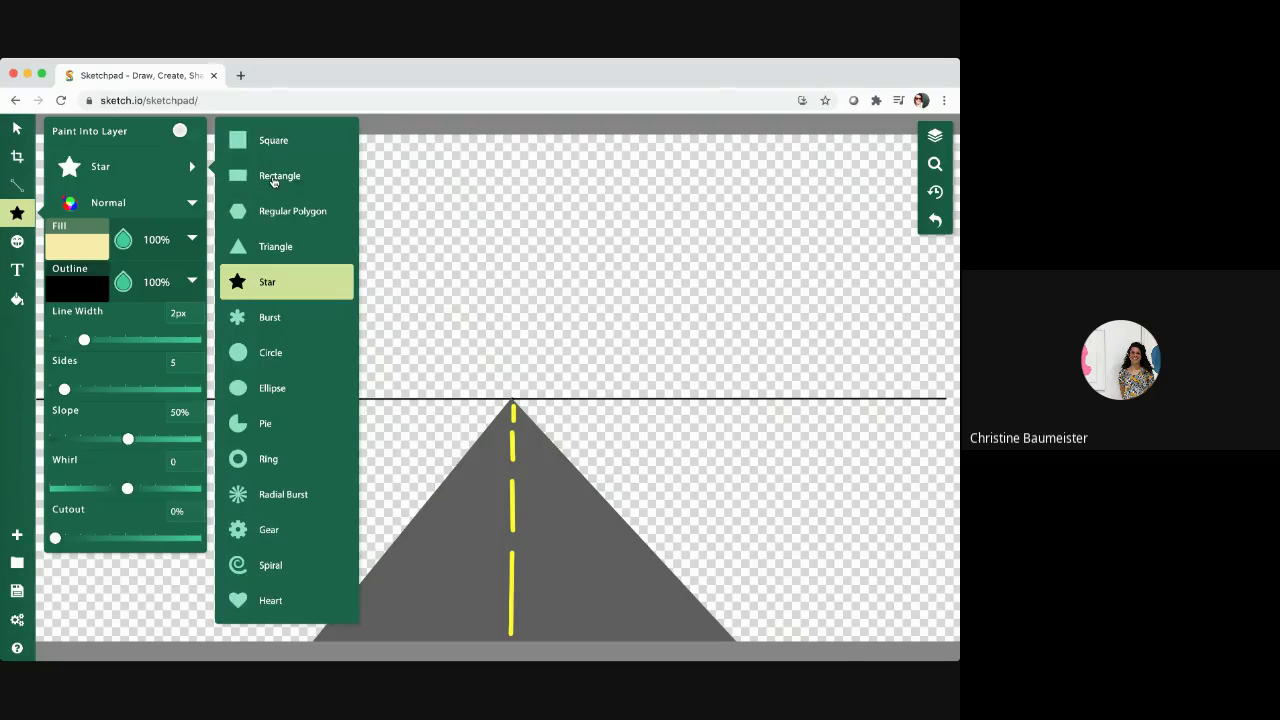
left_click(282, 177)
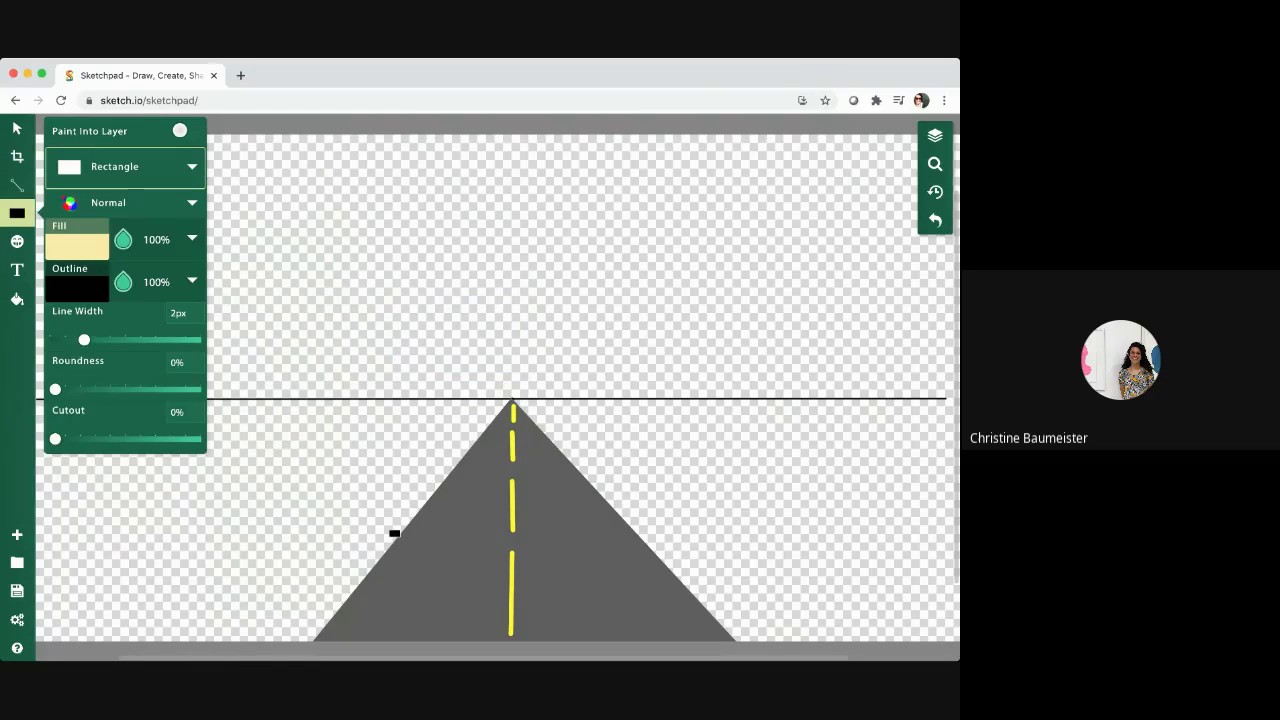
left_click_drag(390, 533, 206, 308)
left_click_drag(237, 352, 247, 363)
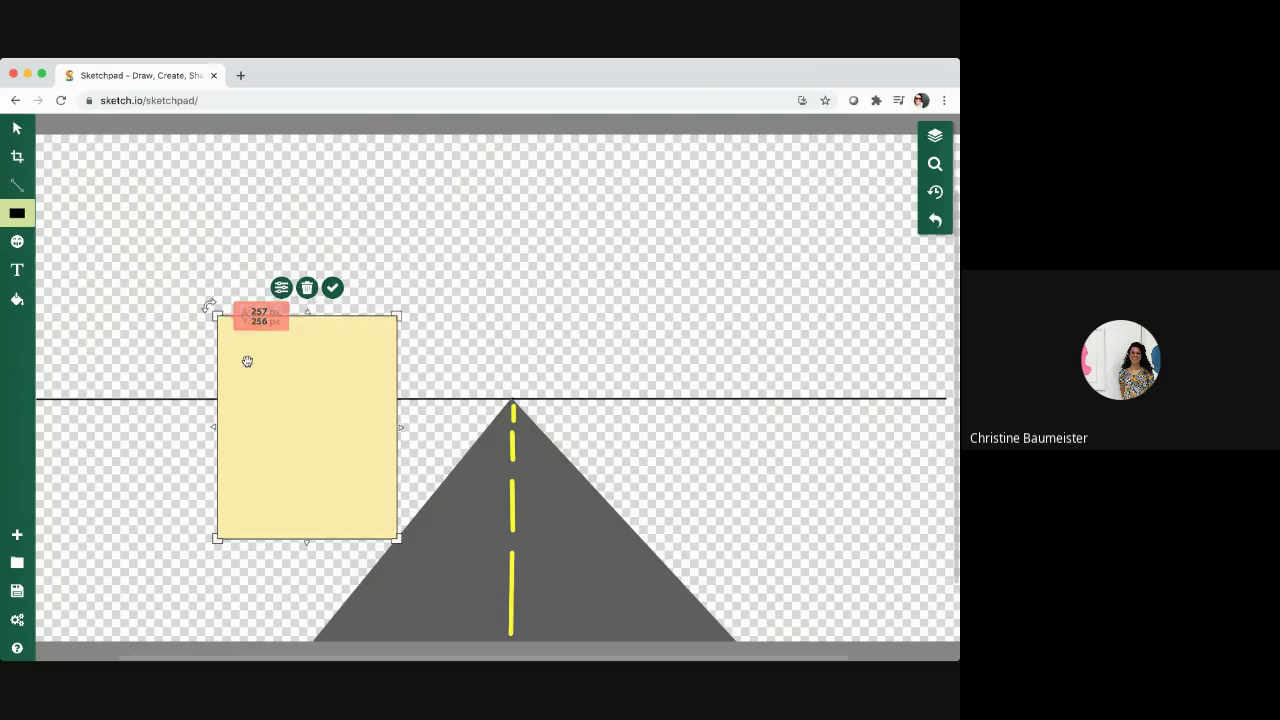
Fill the rectangle with pink #ff48a6 and switch back to the Line brush.
left_click(27, 229)
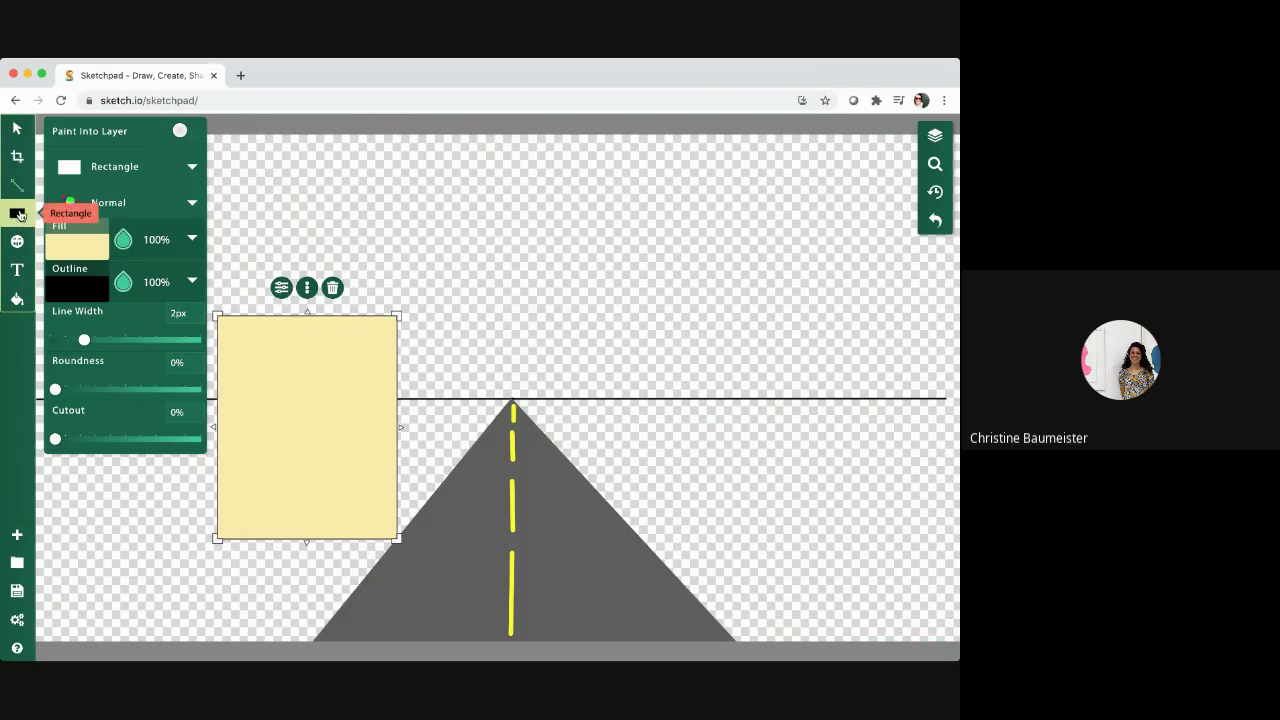
left_click(92, 246)
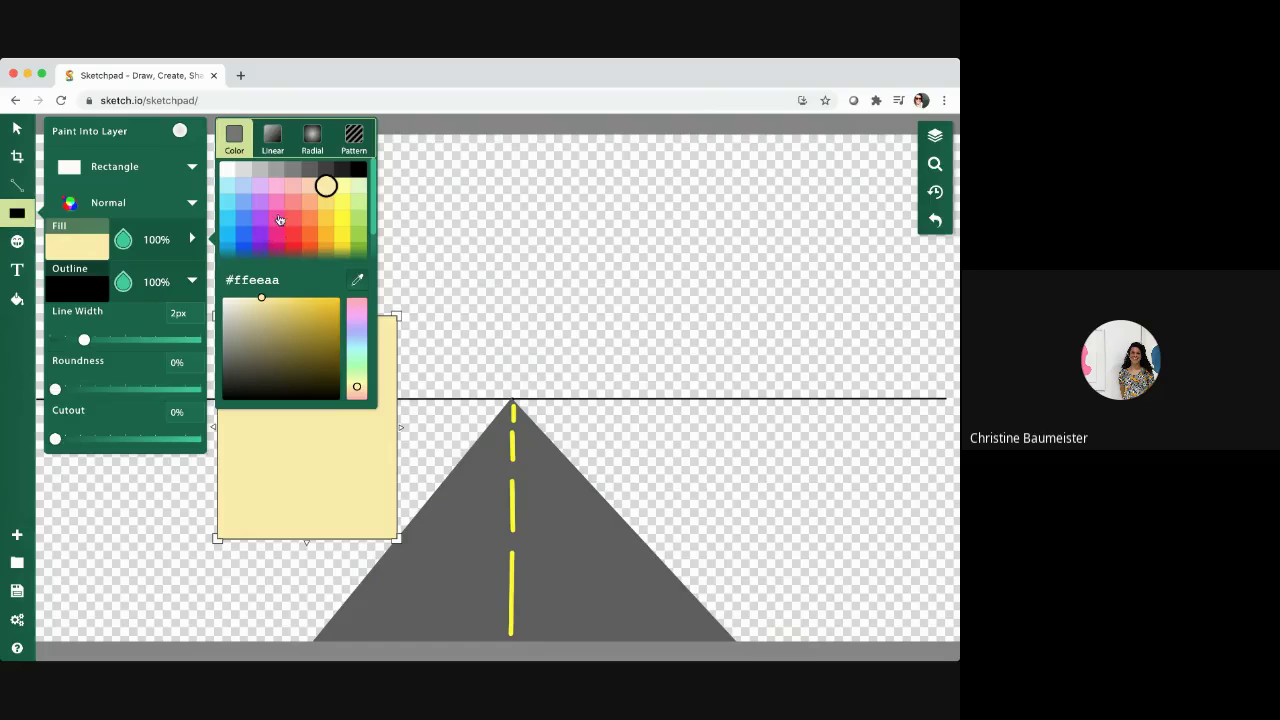
left_click(274, 222)
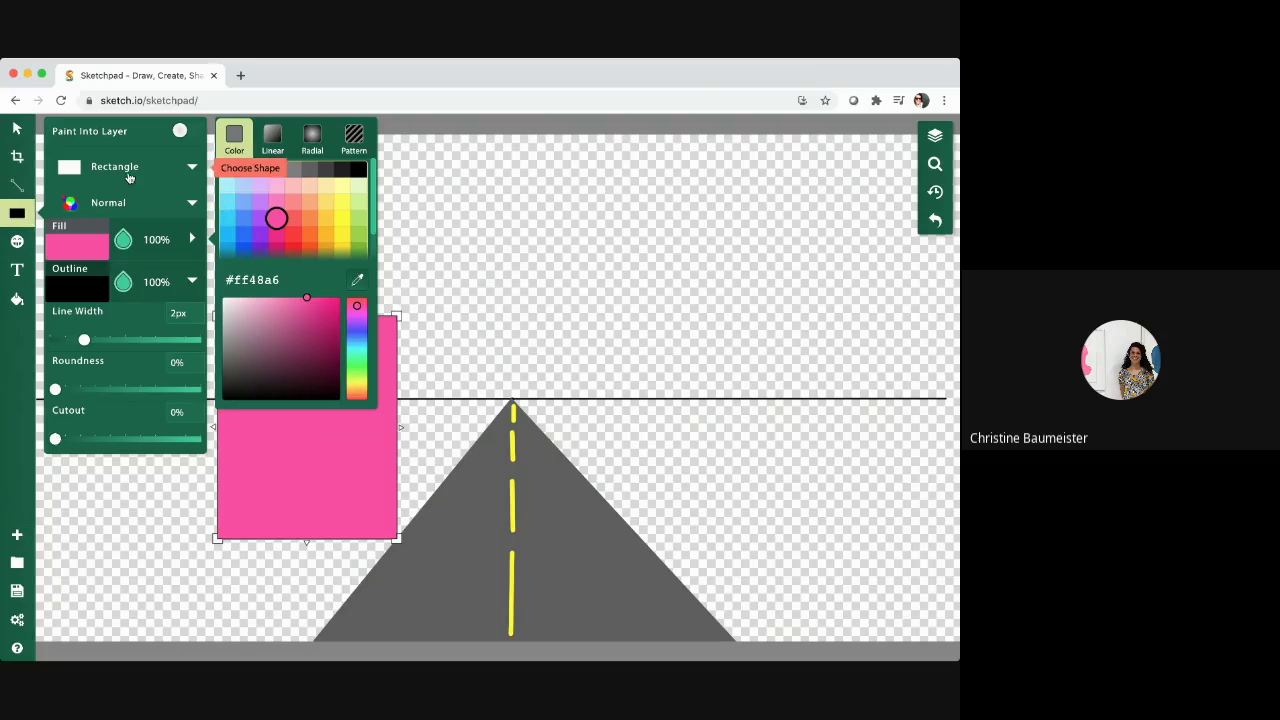
left_click(17, 186)
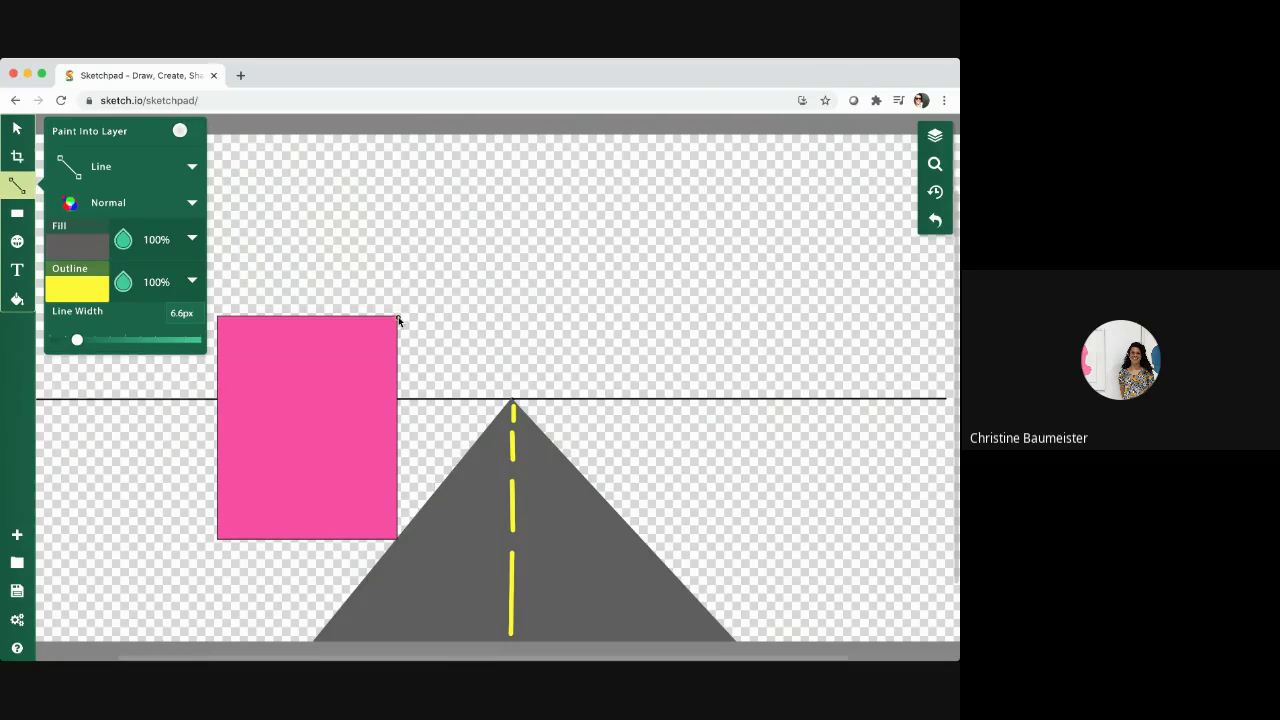
mouse_move(398, 320)
left_mouse_down()
mouse_move(507, 398)
mouse_move(423, 546)
mouse_move(397, 537)
left_mouse_up()
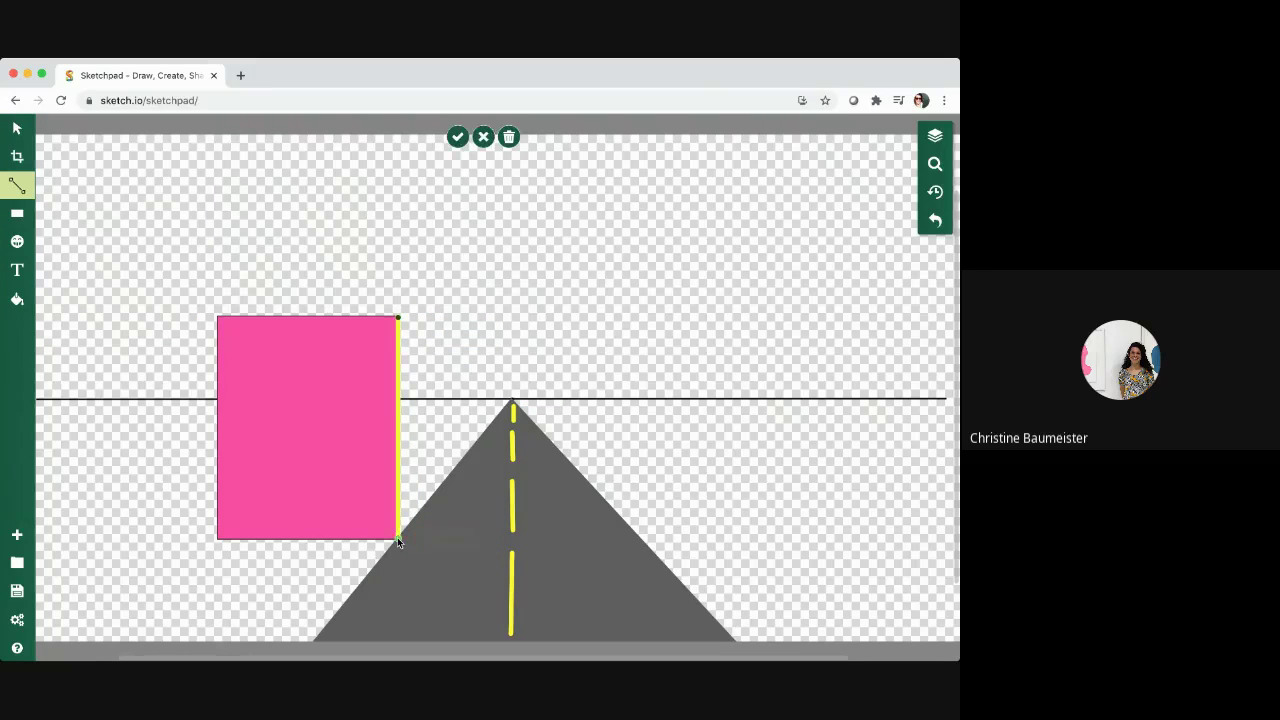
left_click(509, 401)
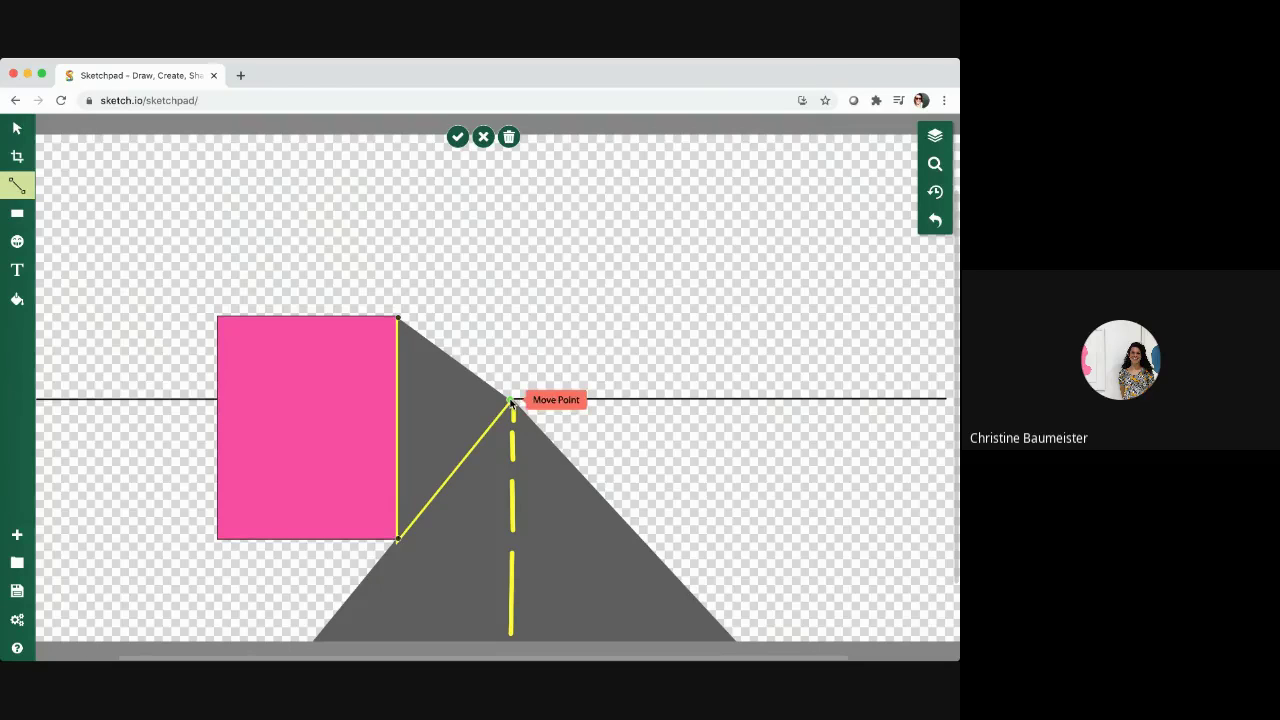
left_click(401, 322)
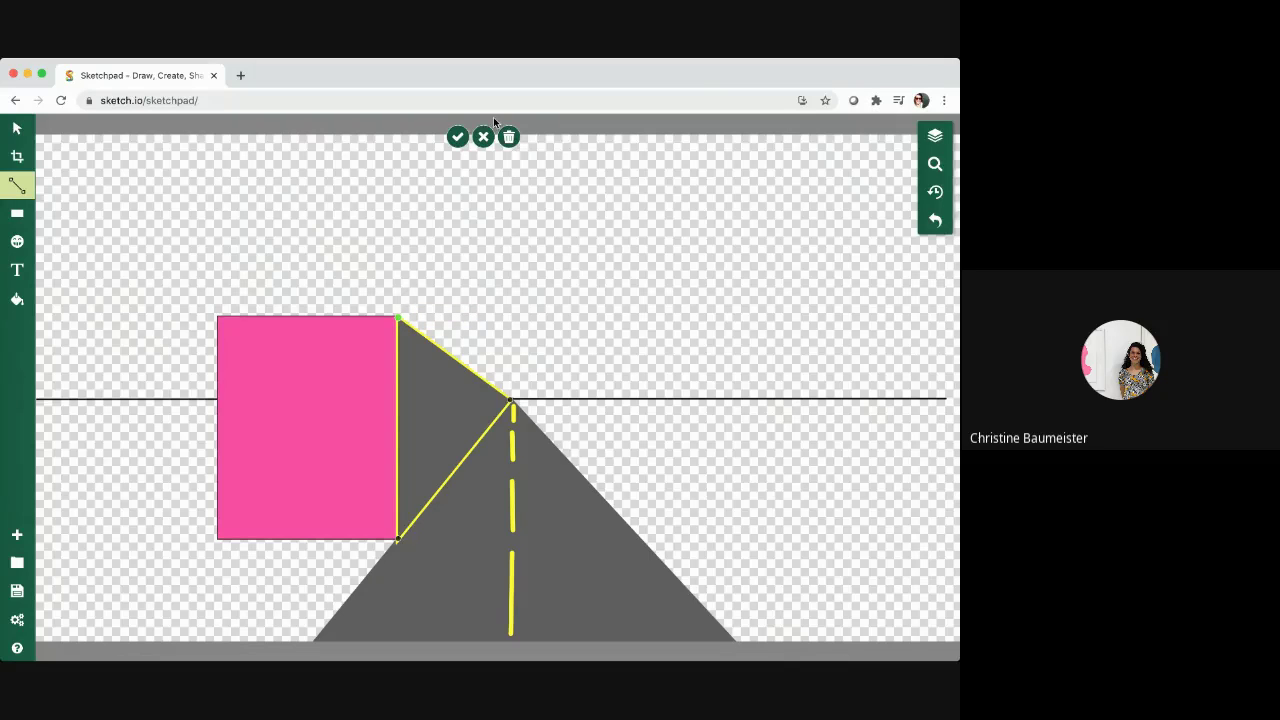
left_click(509, 137)
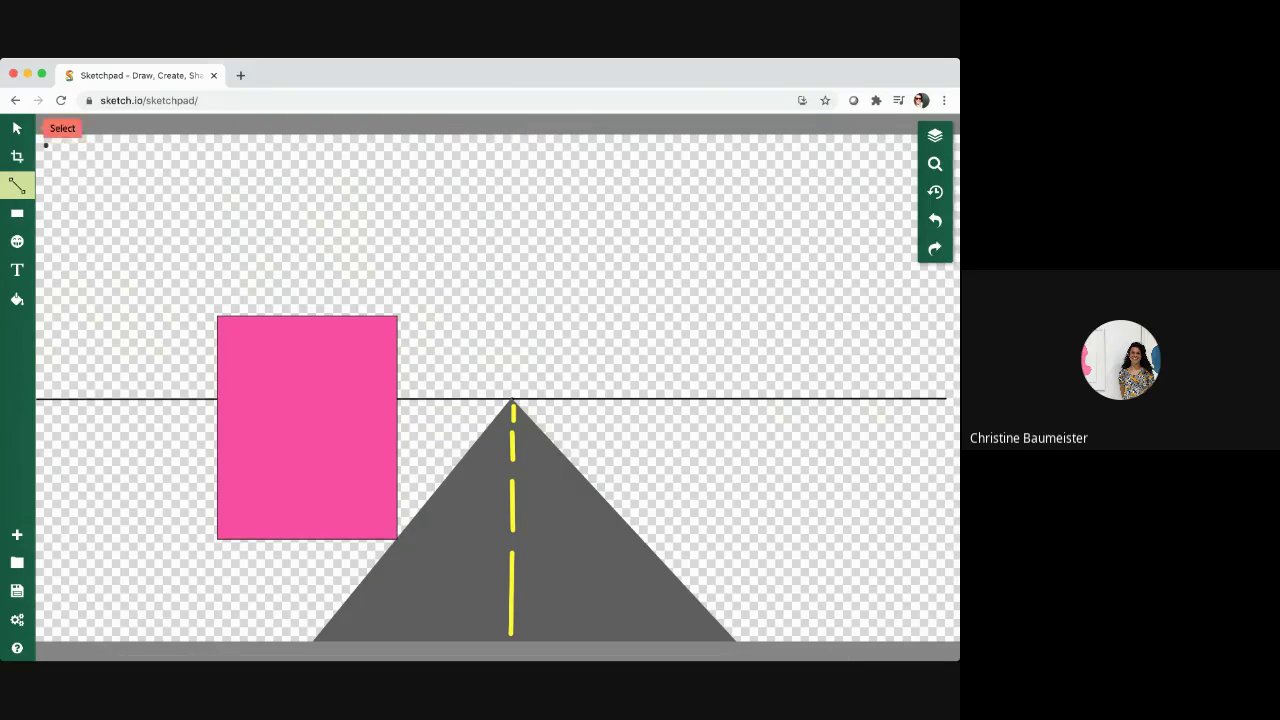
Draw a yellow guide line with the Line brush from the pink rectangle's upper right corner to the vanishing point.
left_click(17, 188)
left_click(98, 181)
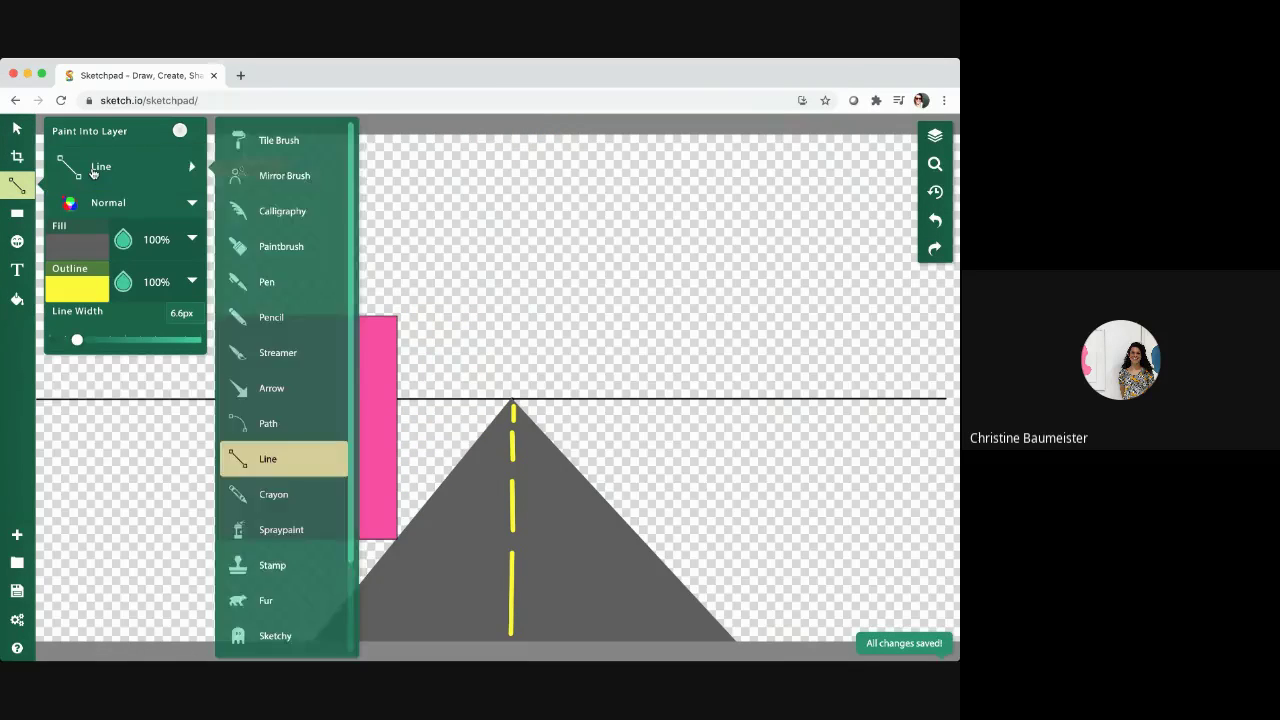
left_click(240, 464)
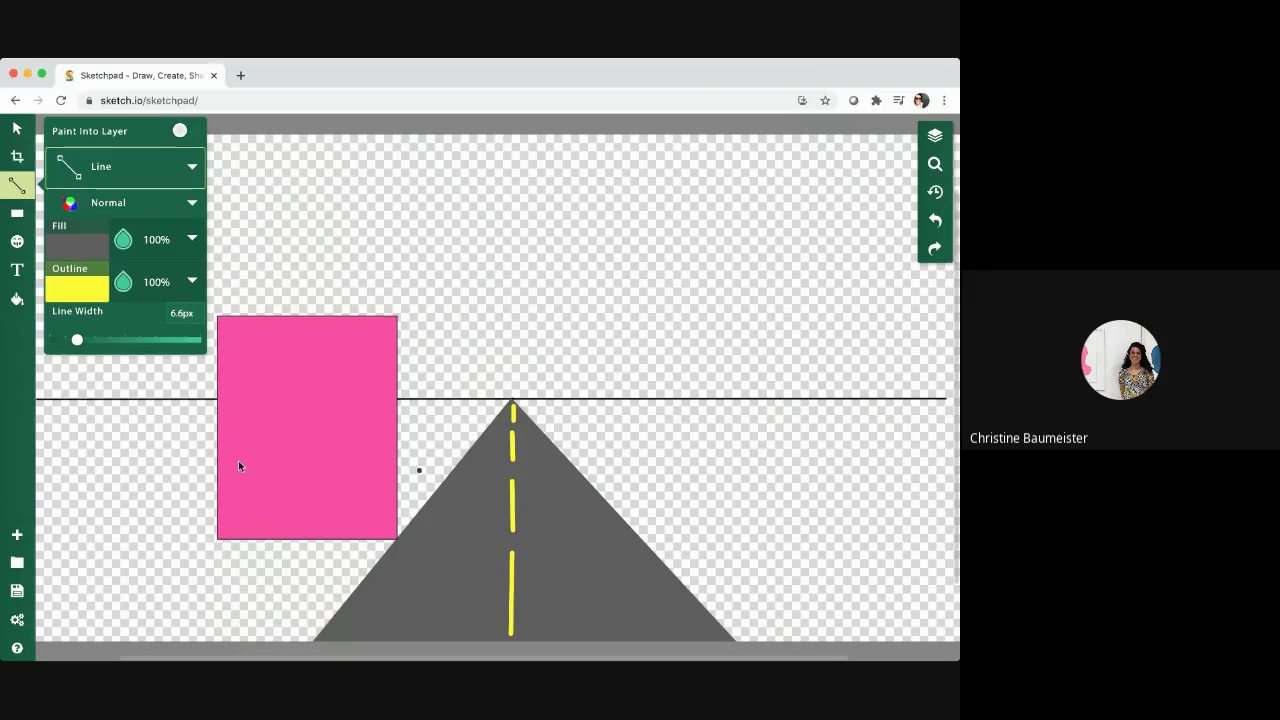
left_click(398, 318)
left_click_drag(398, 318, 510, 402)
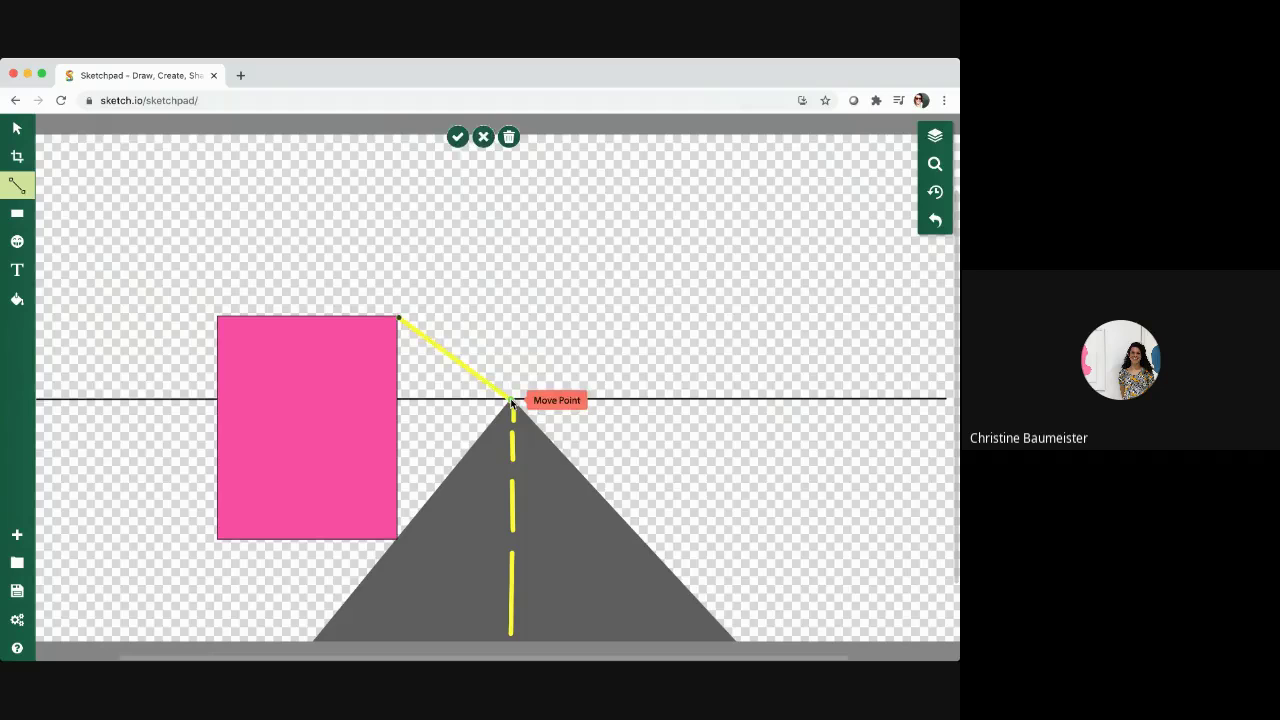
left_click(510, 402)
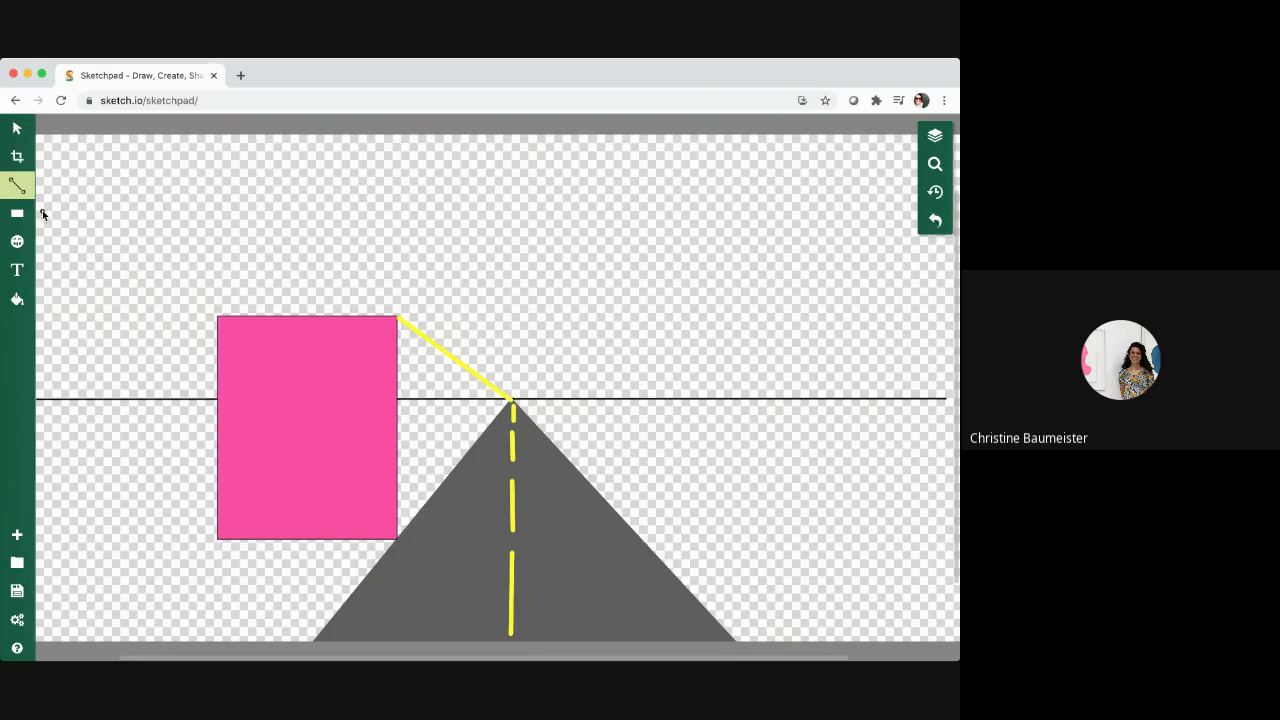
Draw a closed four-sided side wall between the pink rectangle's right edge, the road's edge and the guide line, with a vertical far edge.
left_click(30, 193)
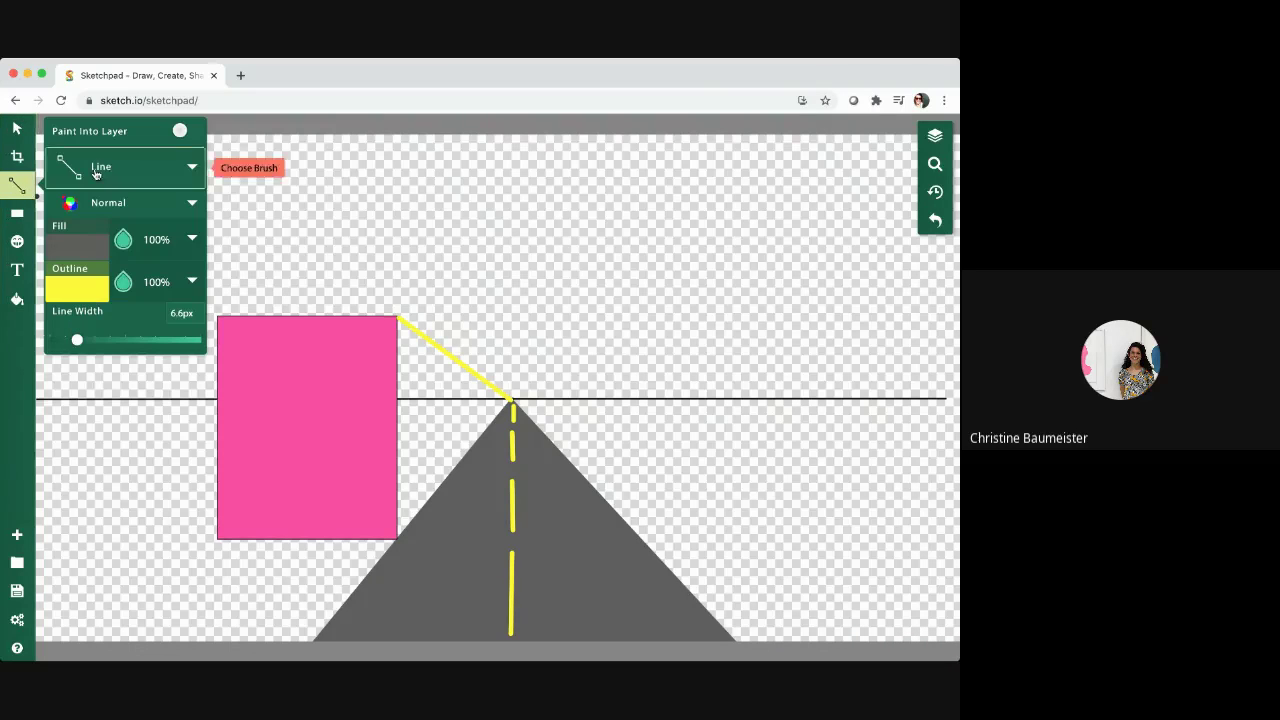
left_click(190, 166)
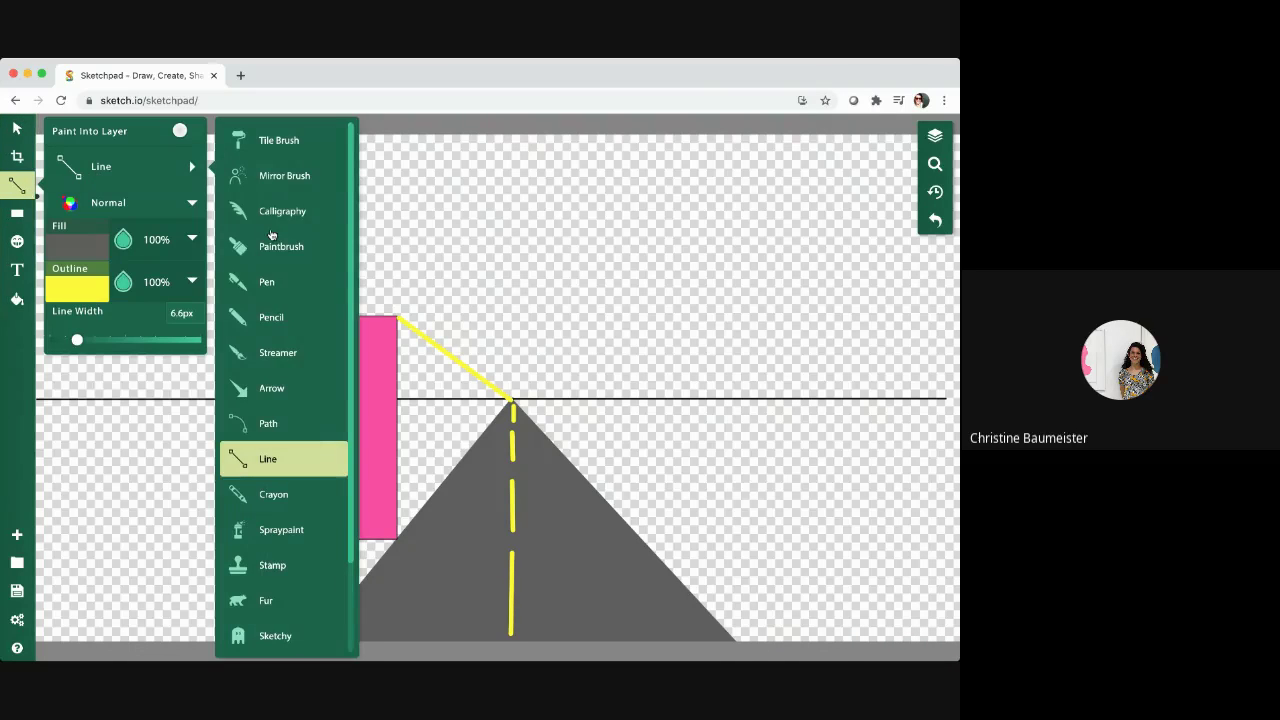
left_click(266, 462)
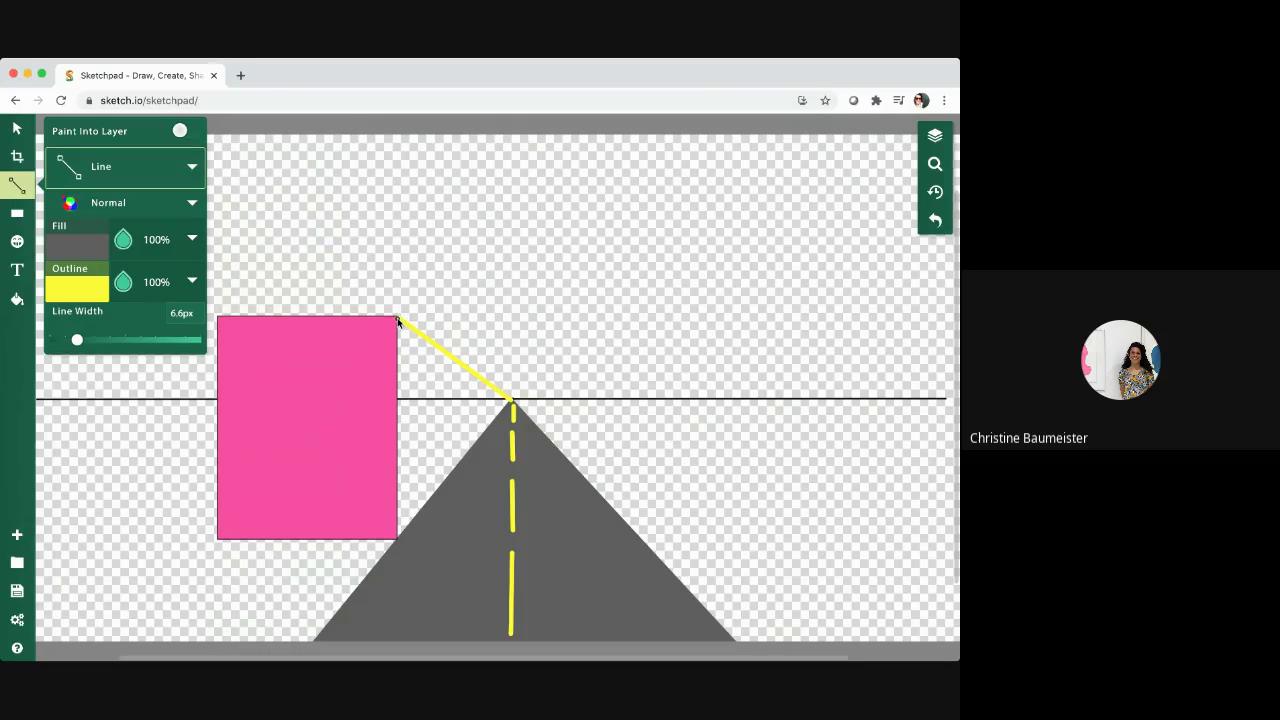
mouse_move(398, 322)
left_mouse_down()
mouse_move(398, 537)
mouse_move(487, 419)
mouse_move(460, 461)
left_mouse_up()
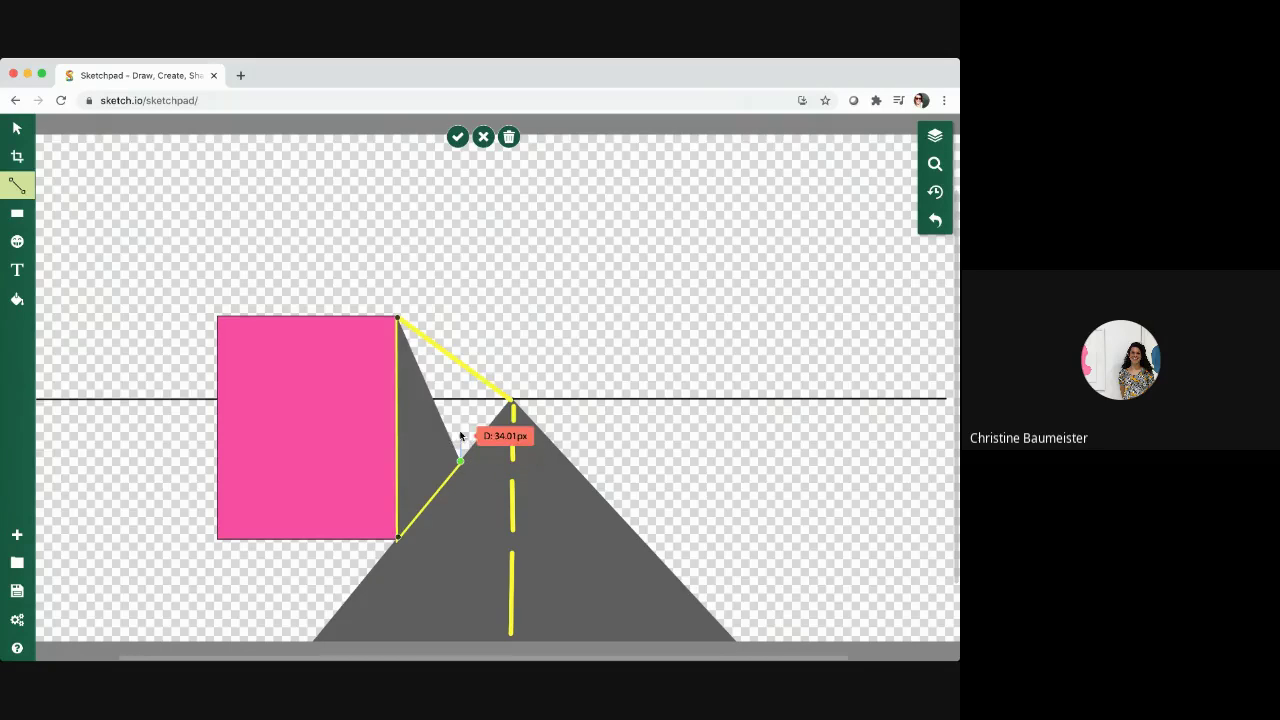
left_click(461, 365)
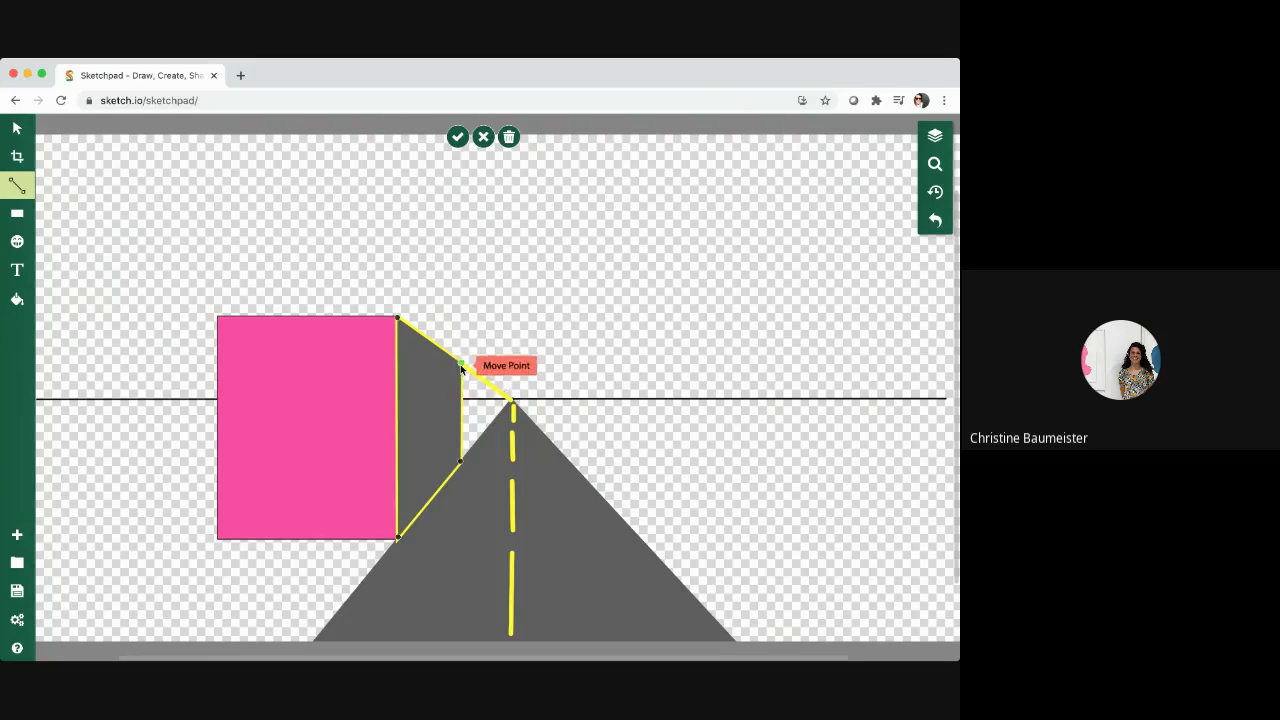
left_click(397, 320)
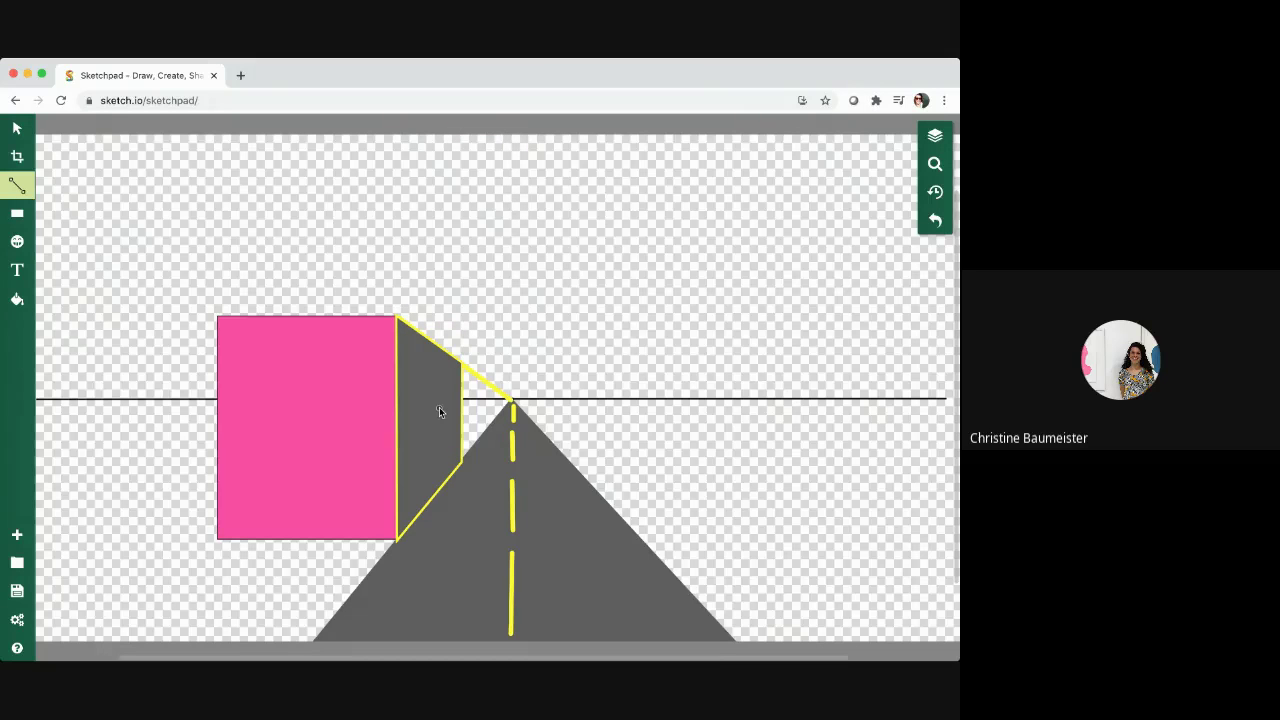
Try to move the yellow guide line away and delete it, and undo the deletion.
left_click(18, 130)
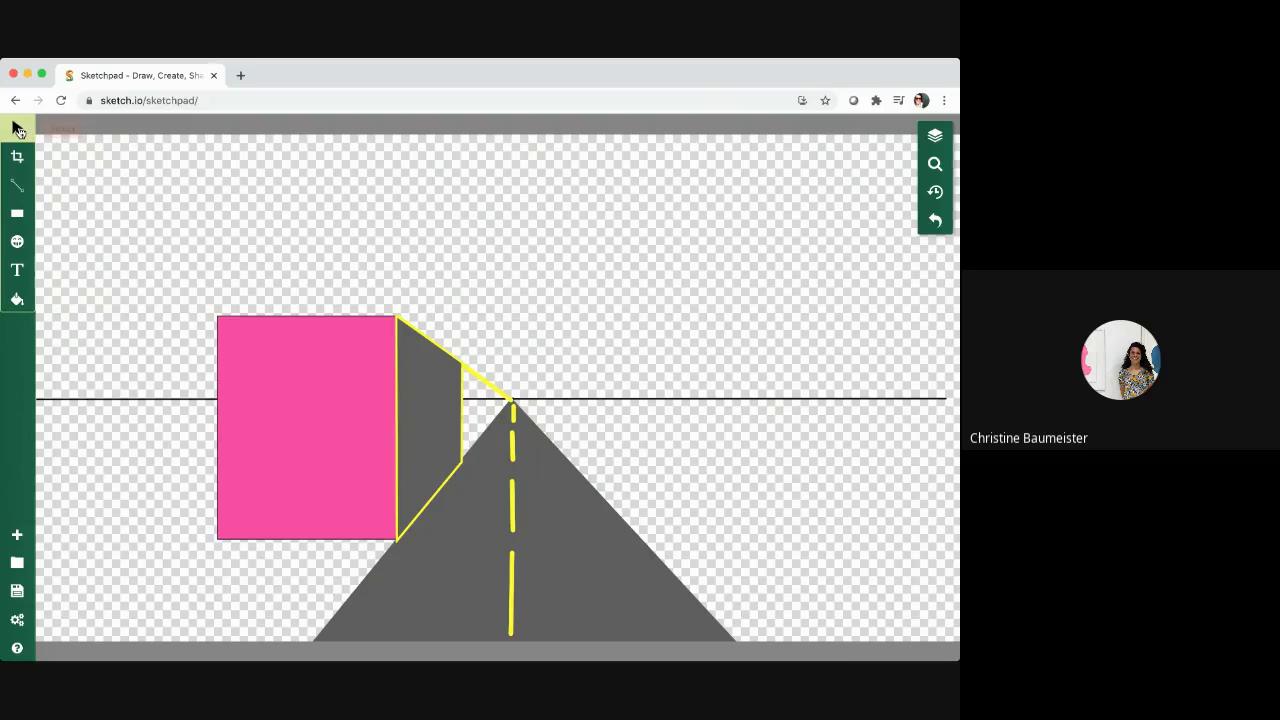
left_click(485, 378)
left_click_drag(485, 378, 527, 288)
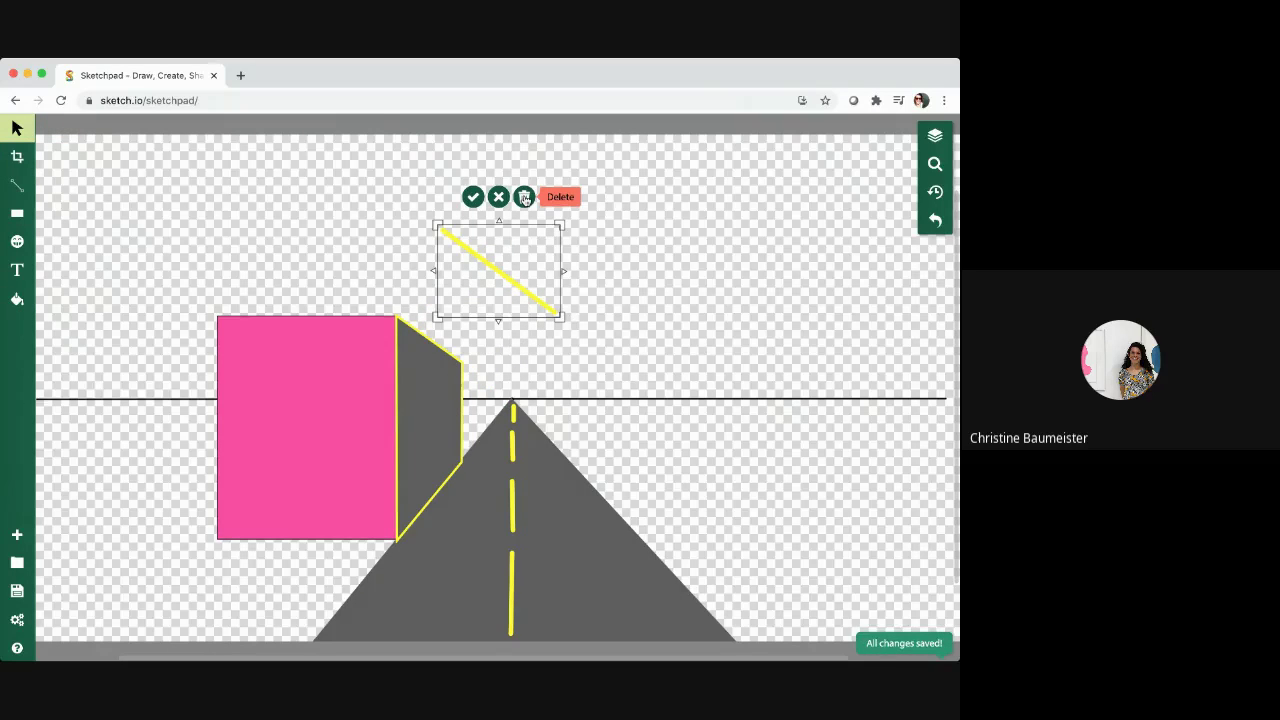
left_click(524, 197)
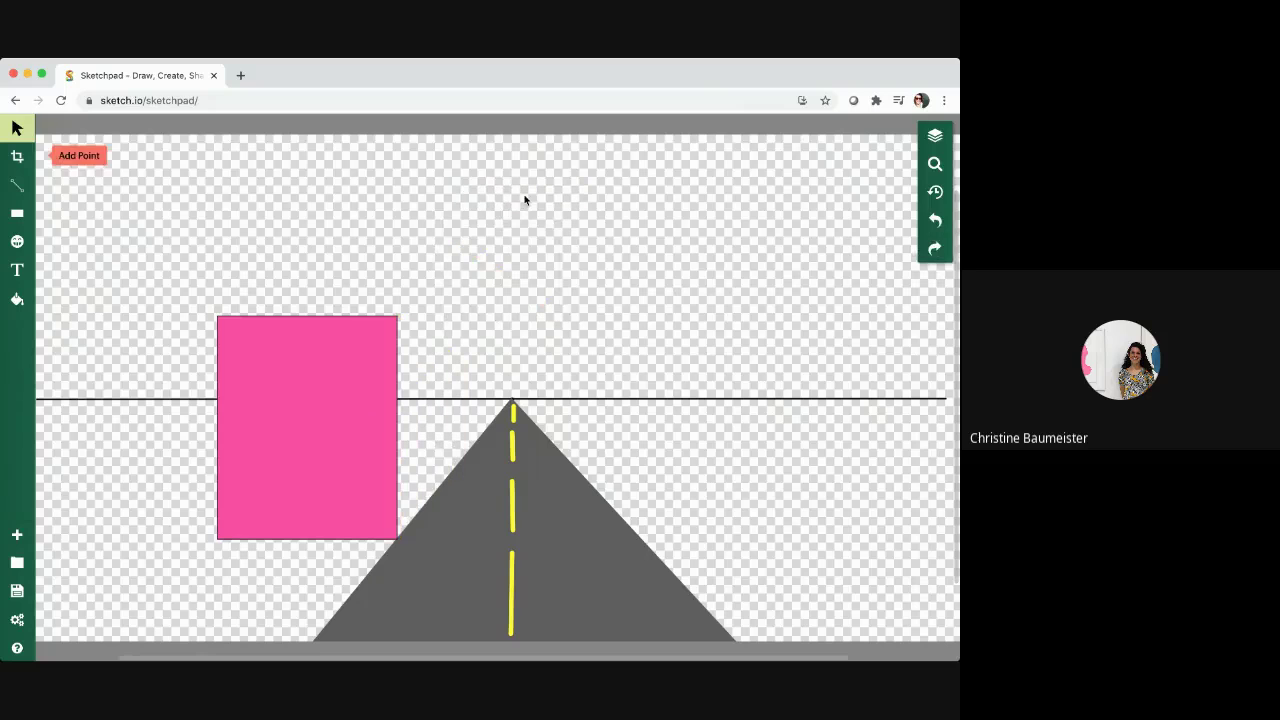
left_click(937, 221)
left_click(936, 249)
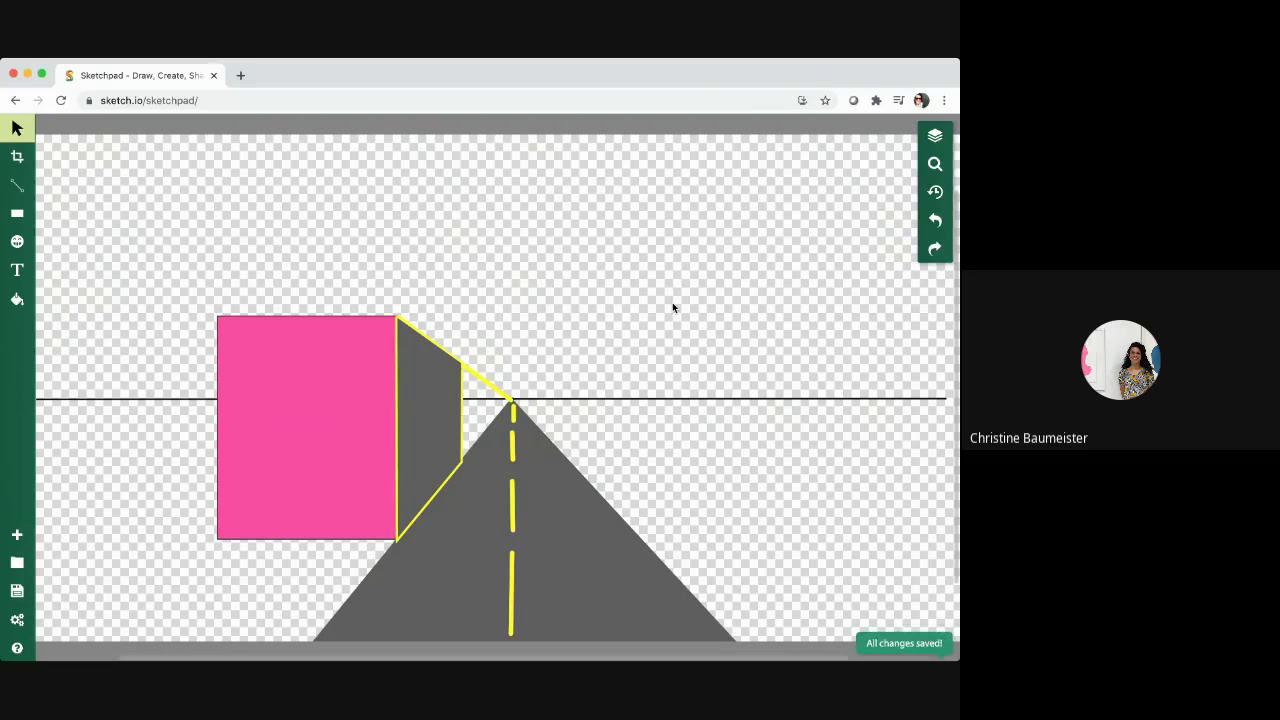
Move the yellow guide line off the building into the empty area above the horizon, right of the road.
left_click(491, 383)
left_click_drag(491, 383, 776, 290)
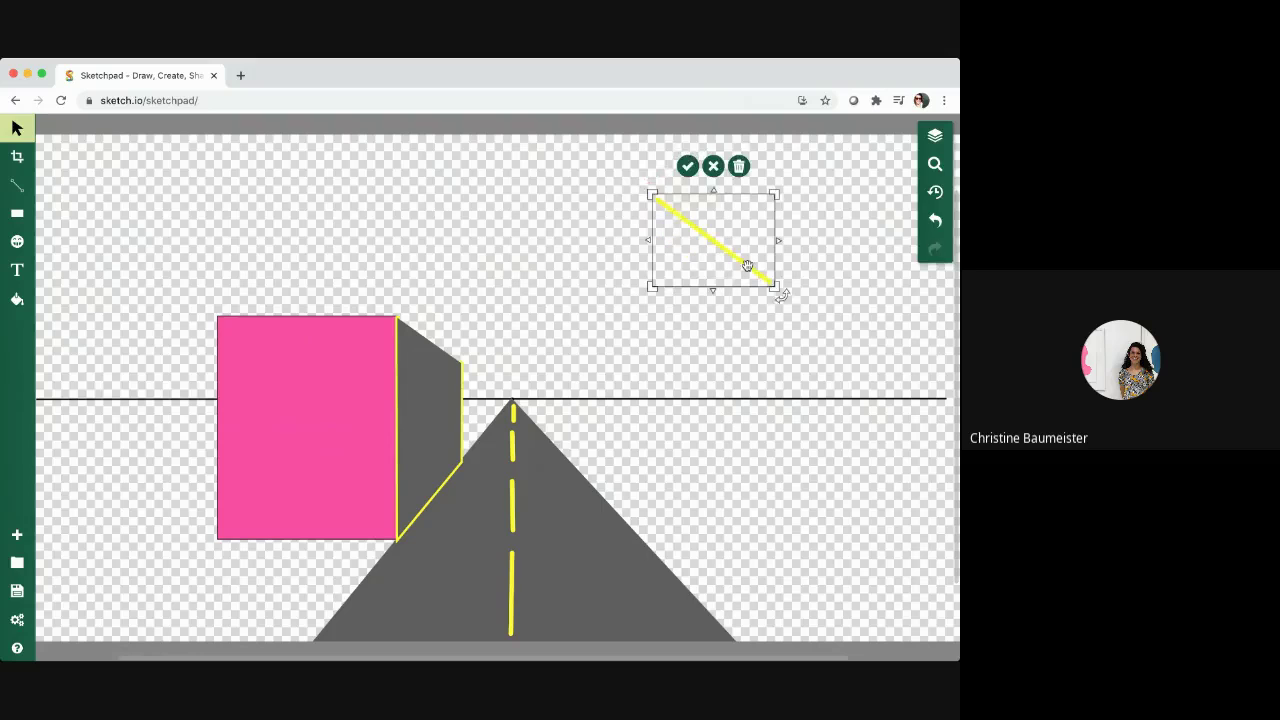
left_click_drag(677, 218, 757, 248)
Edit the side wall's points, placing the added point at its upper left corner beside the pink rectangle.
left_click(426, 370)
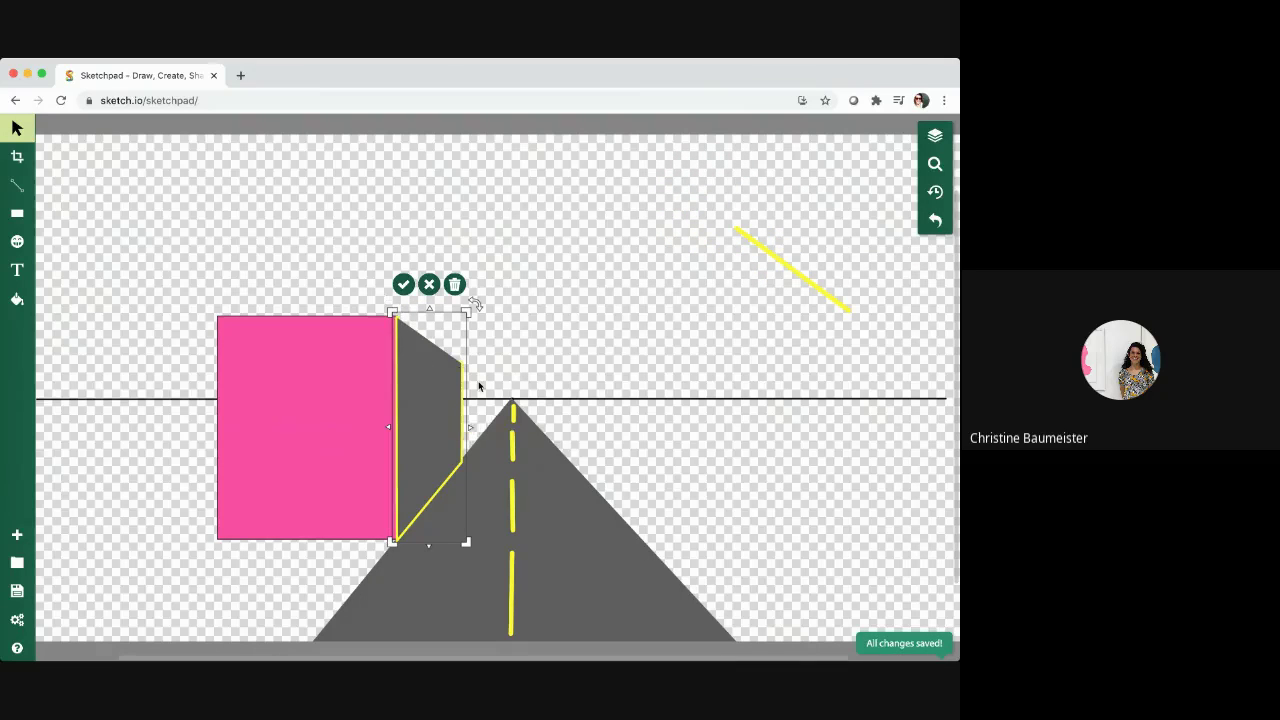
double_click(429, 404)
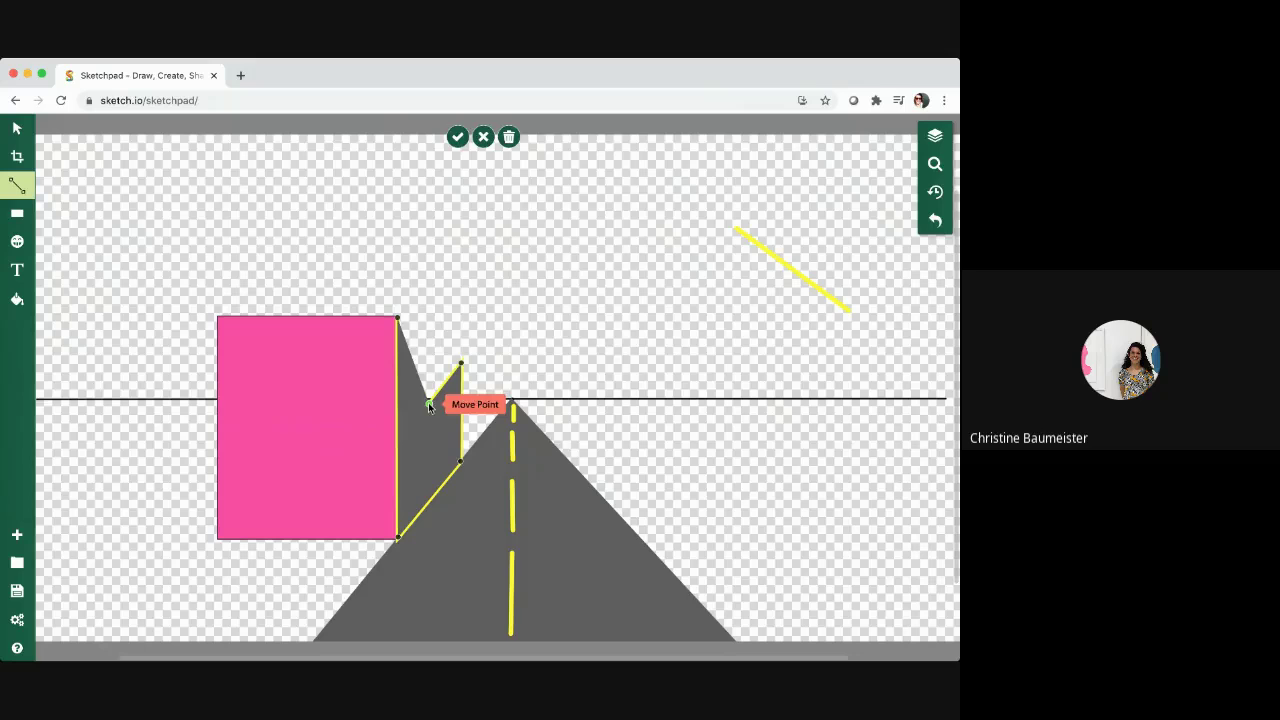
left_click_drag(429, 404, 397, 318)
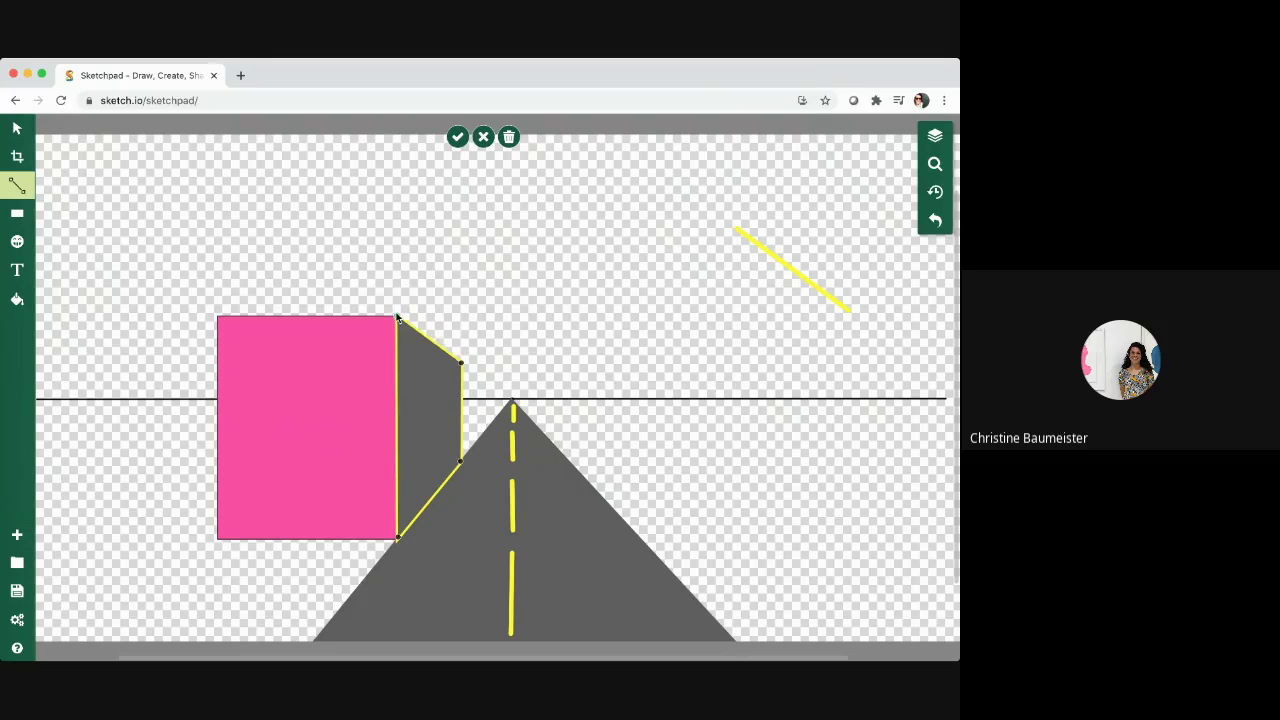
key("Return")
left_click(562, 311)
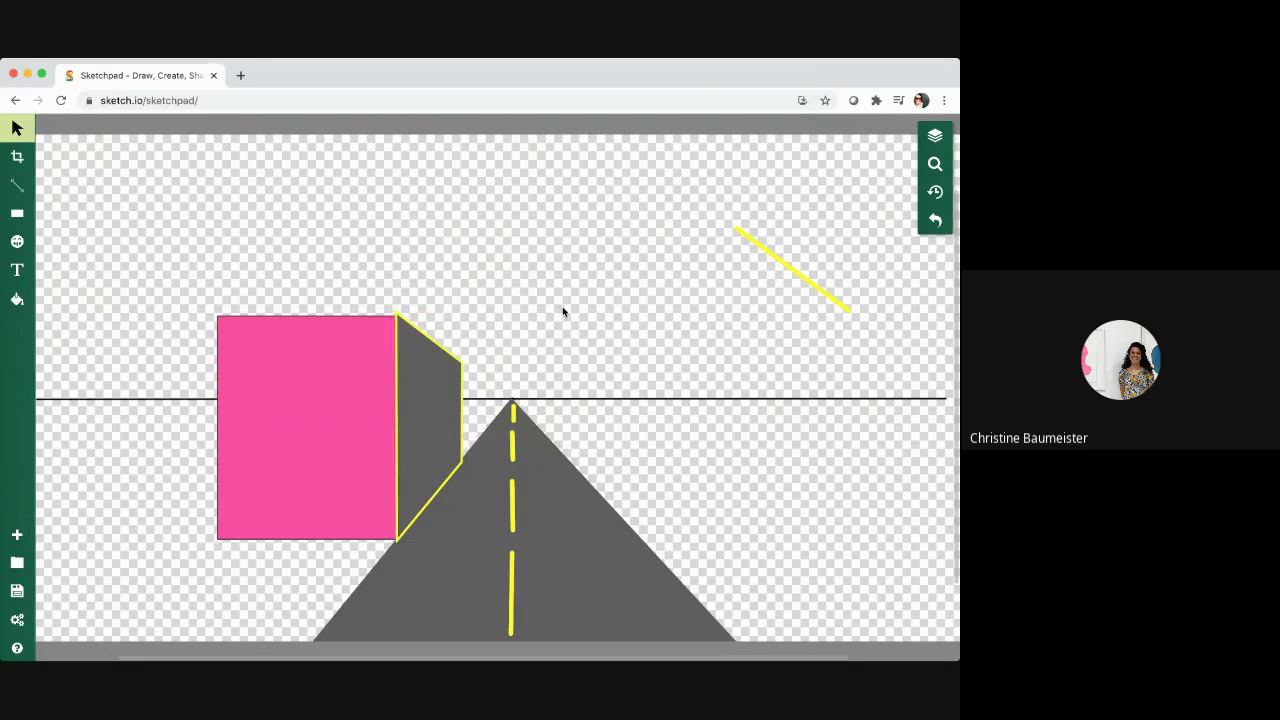
Move the yellow guide line out to the canvas's right edge.
left_click(736, 236)
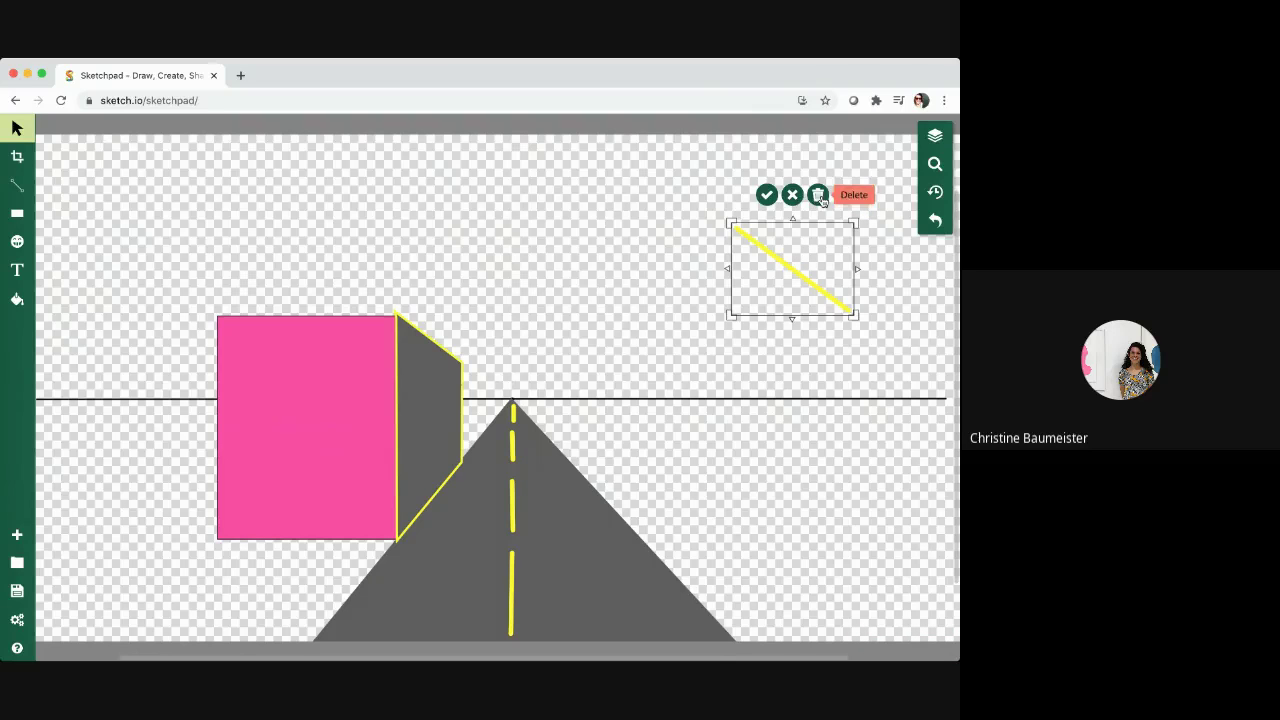
left_click_drag(786, 270, 912, 334)
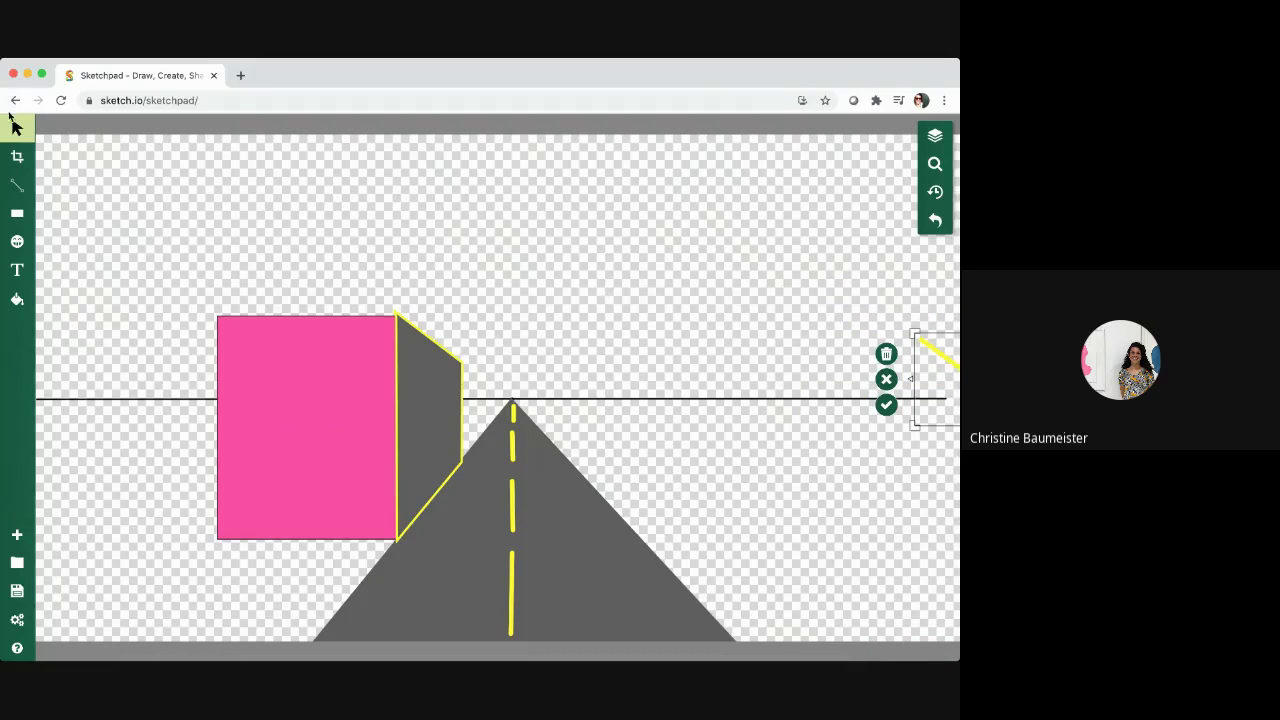
Edit the side wall's points again to bring its upper left corner level with the top of the pink rectangle.
left_click(413, 361)
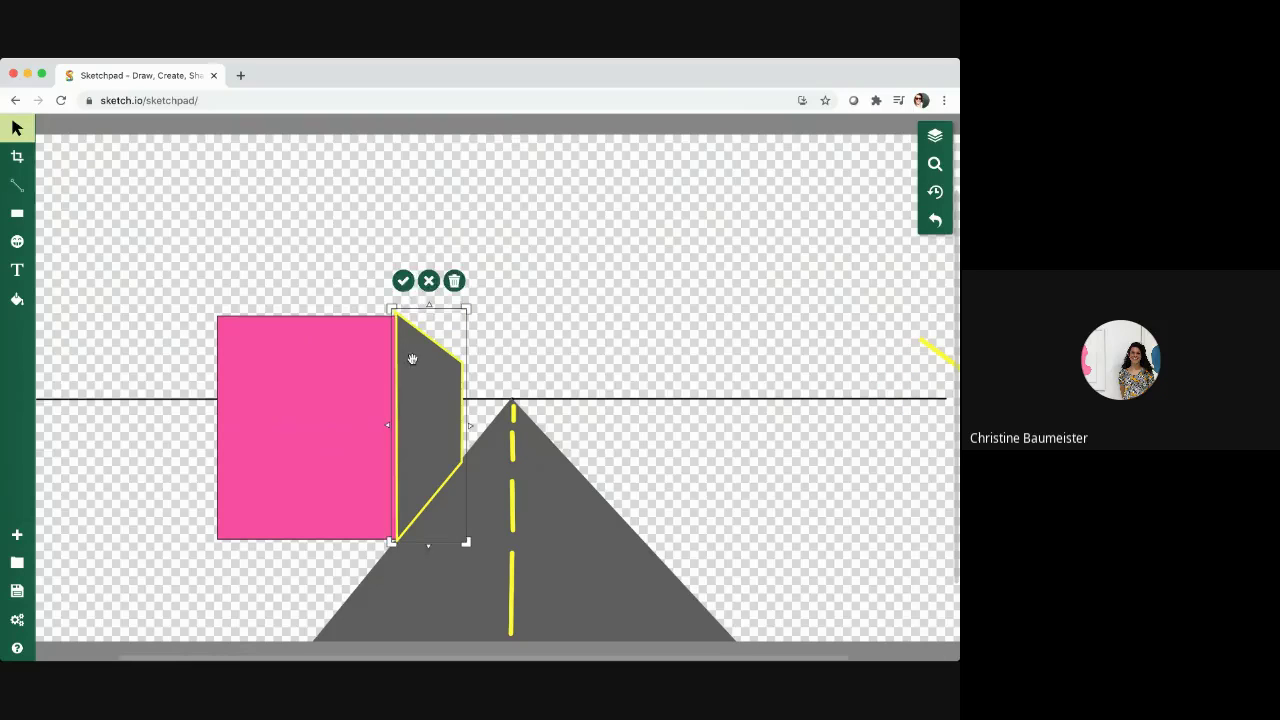
double_click(413, 361)
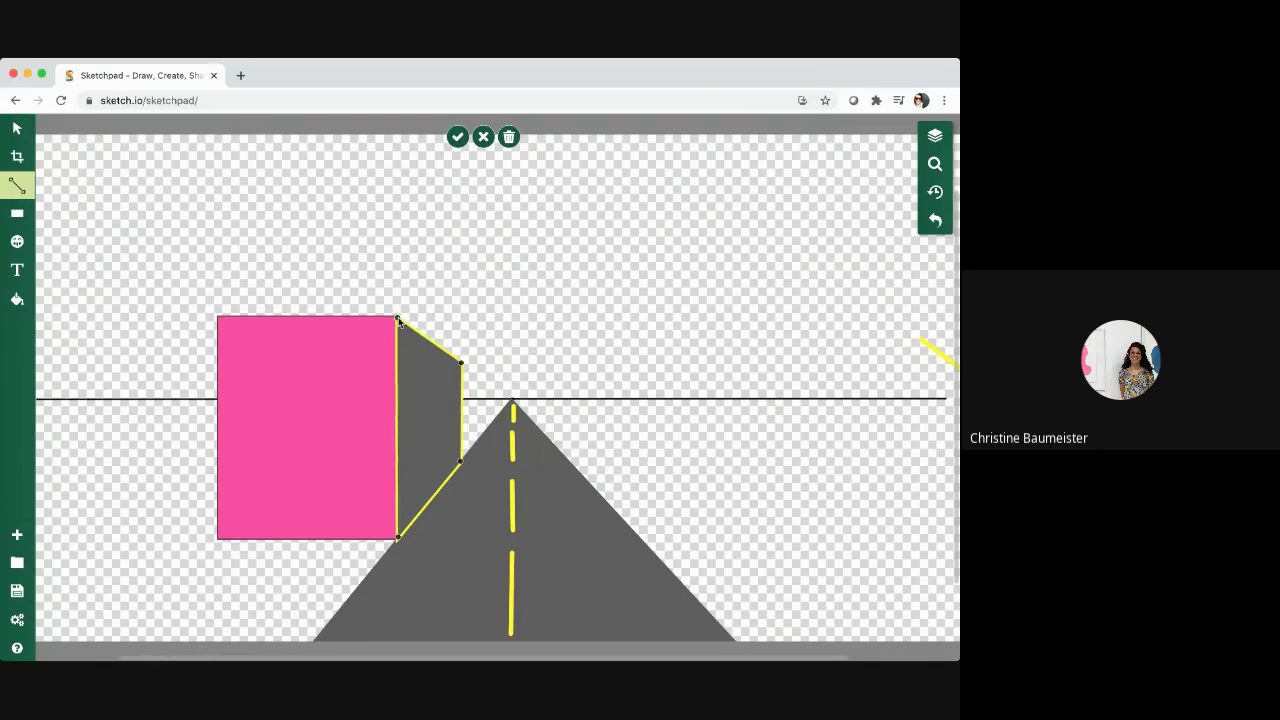
left_click(400, 323)
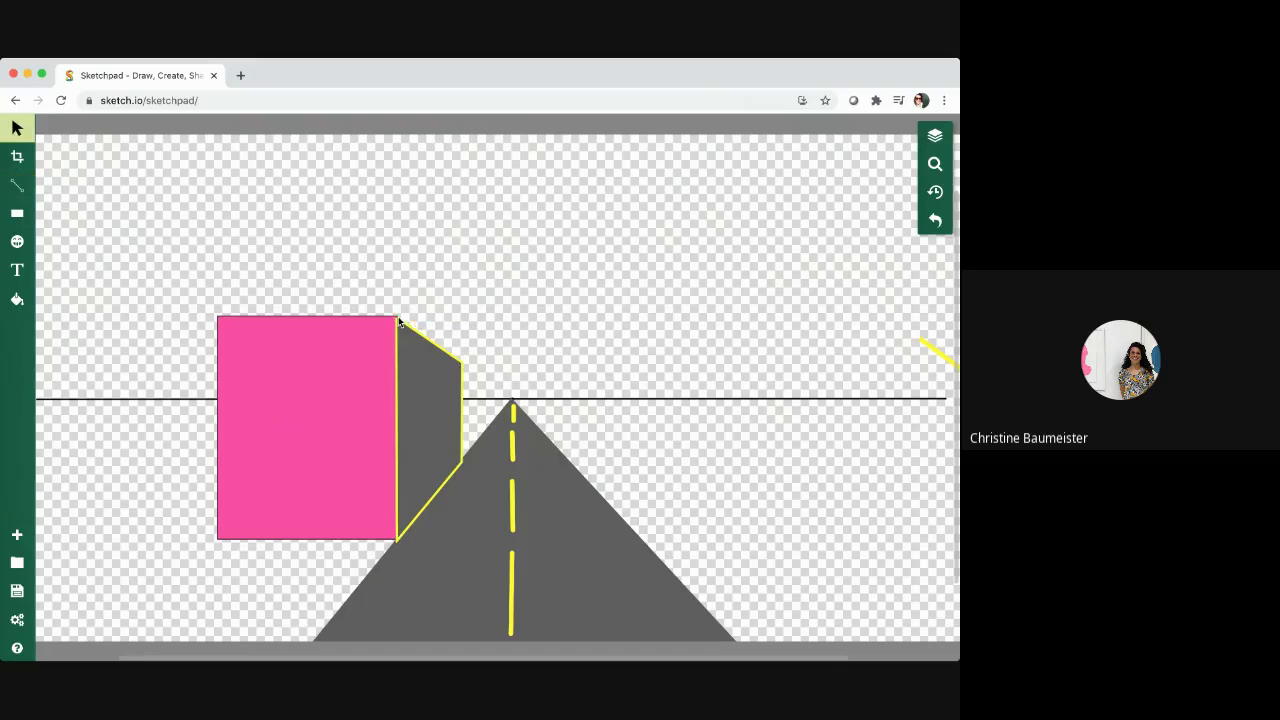
Set the Line brush's outline and fill to light pink #ffb4de, and remove the stray point placed on the side wall.
left_click(405, 332)
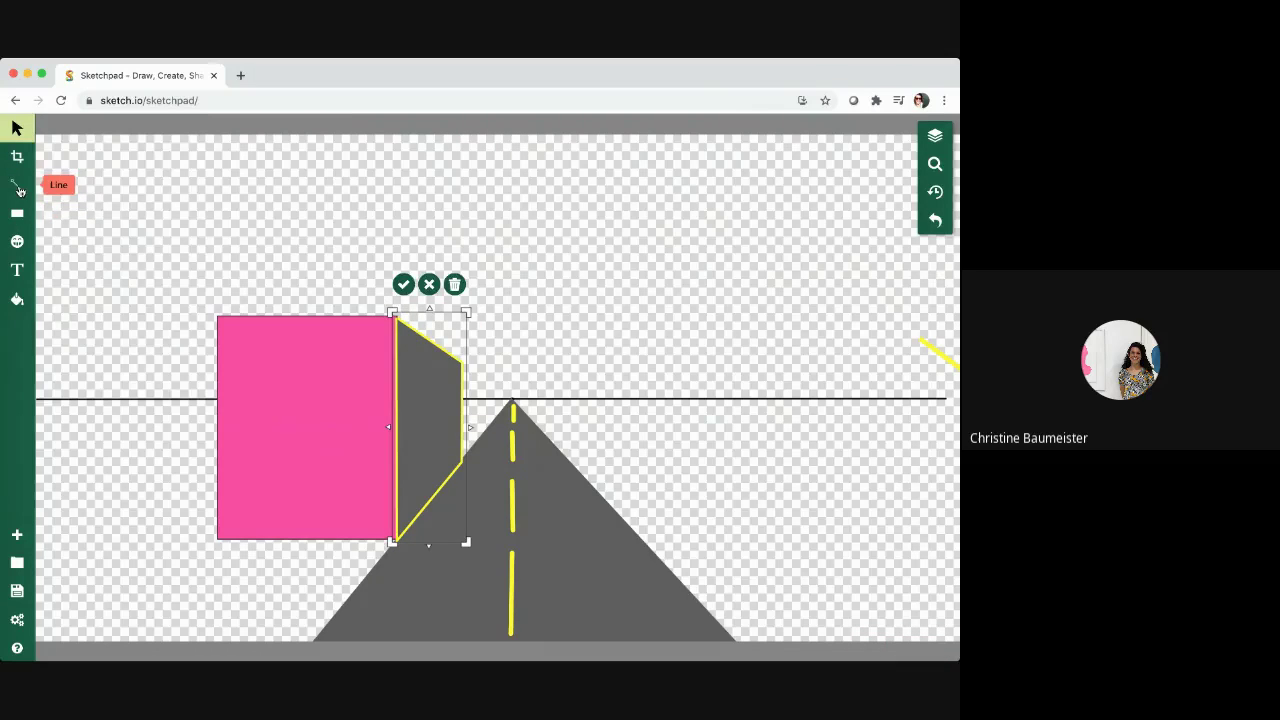
left_click(18, 190)
left_click(78, 292)
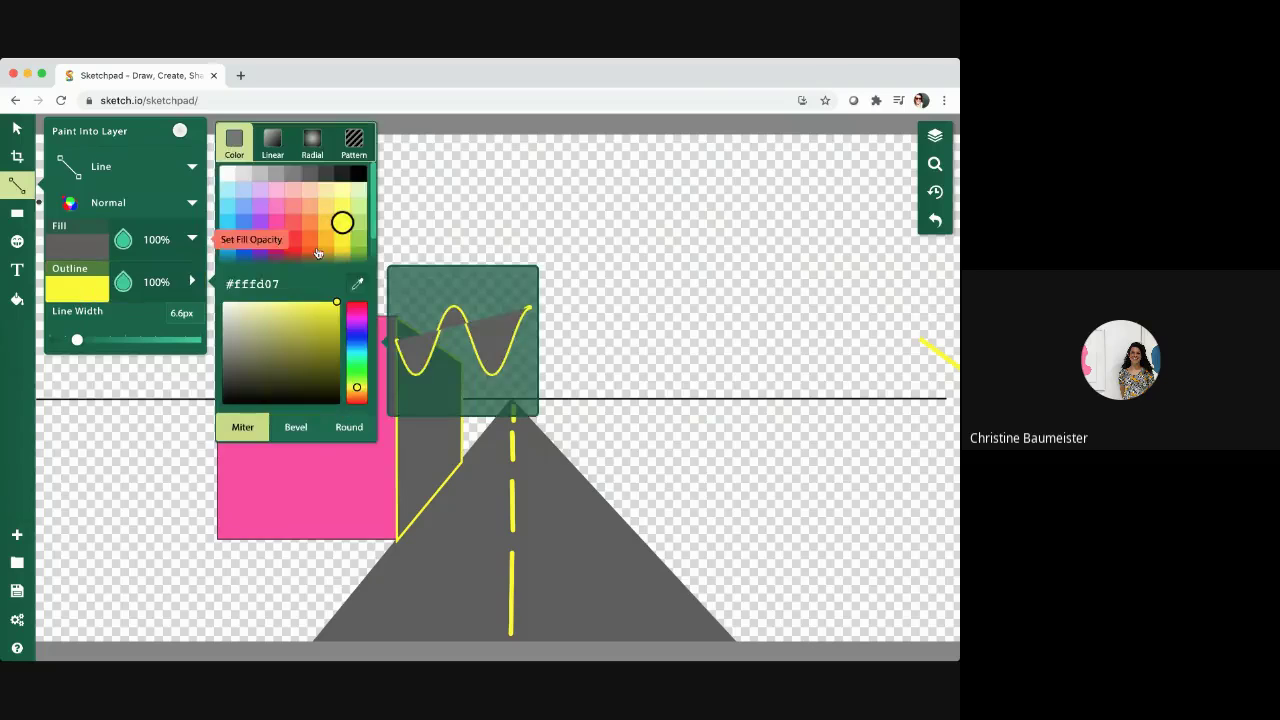
left_click(276, 222)
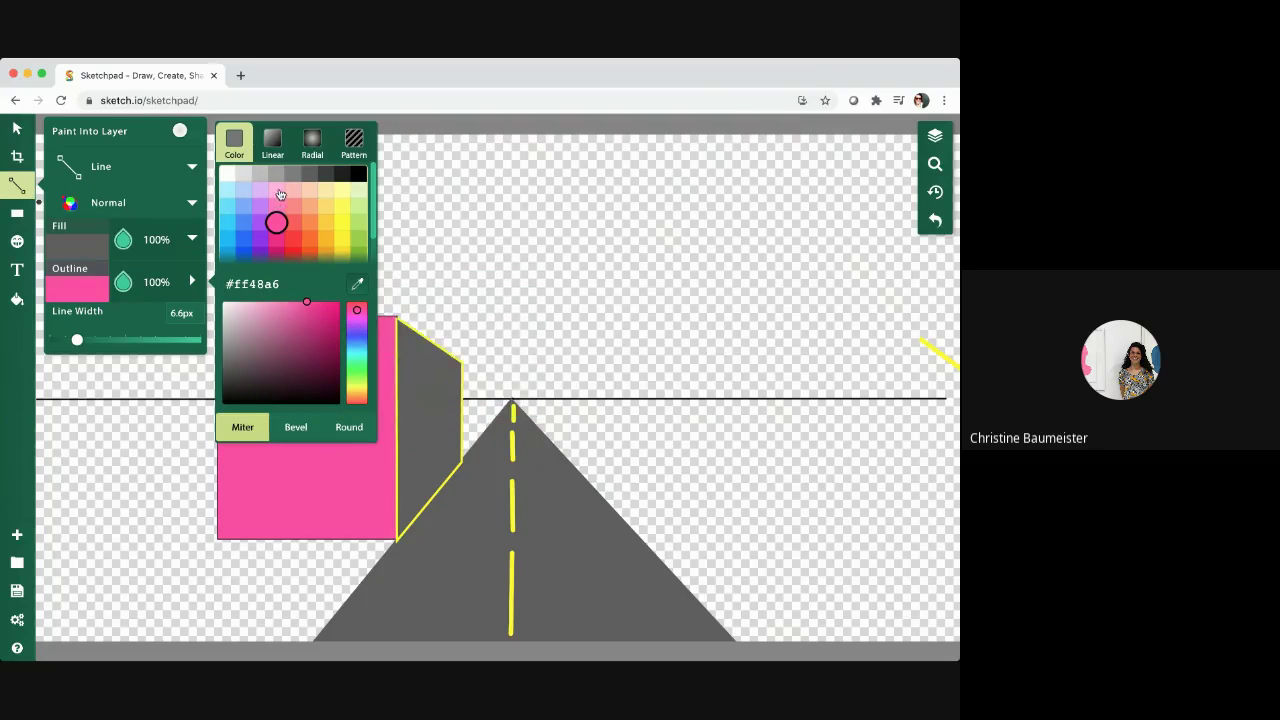
left_click(276, 206)
left_click(276, 190)
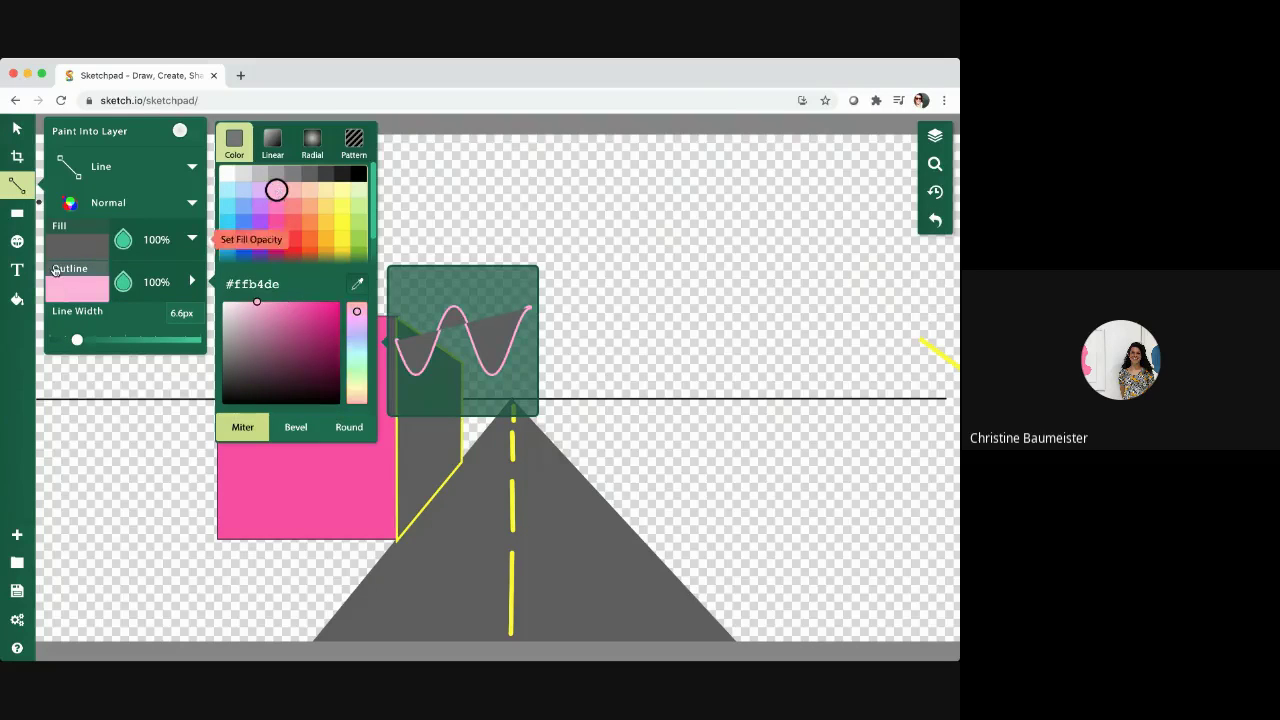
left_click(72, 245)
left_click(277, 187)
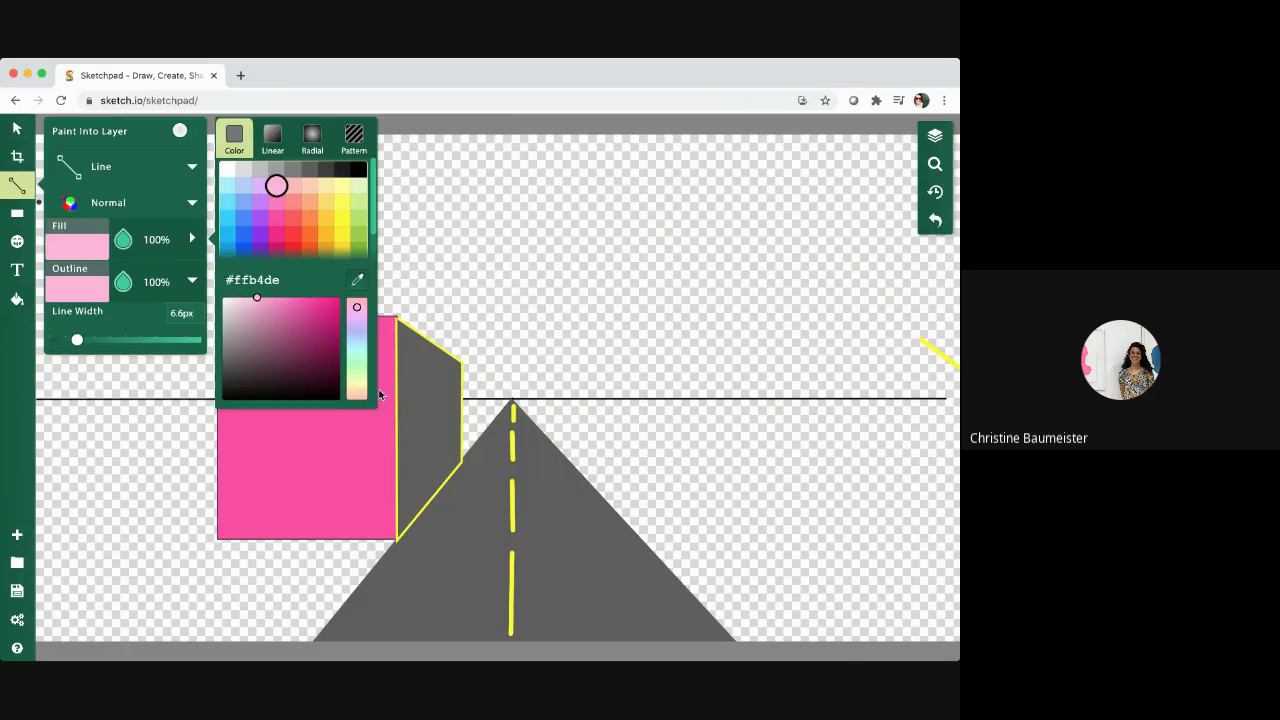
left_click(439, 444)
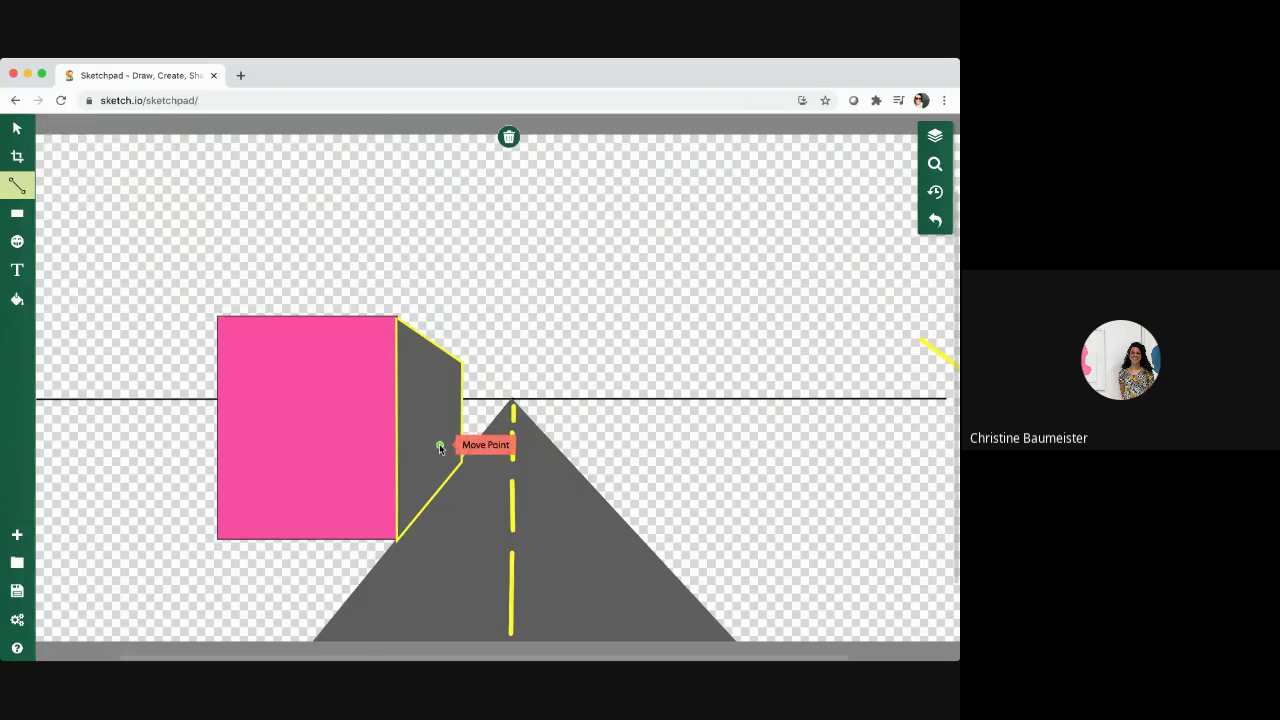
left_click(508, 136)
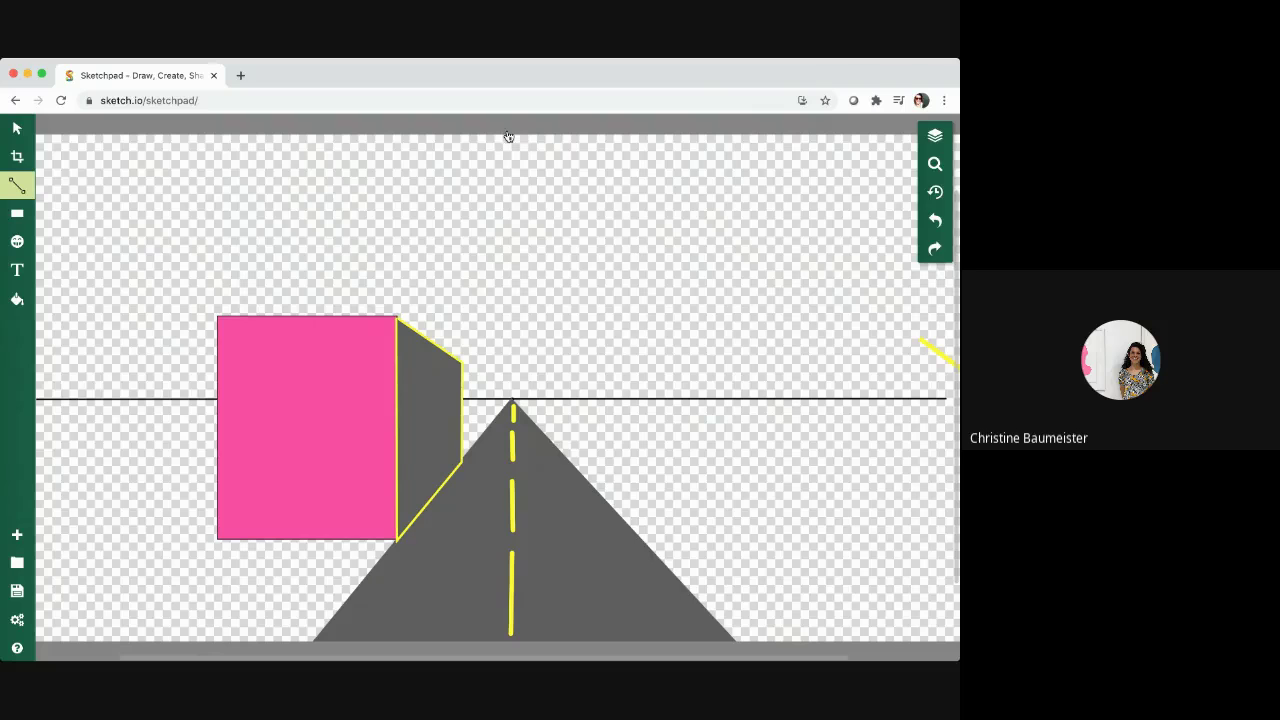
Try to recolor the gray side wall by setting the Line brush's fill to #ff48a6 and its outline to #ffb4de.
left_click(15, 130)
left_click(418, 392)
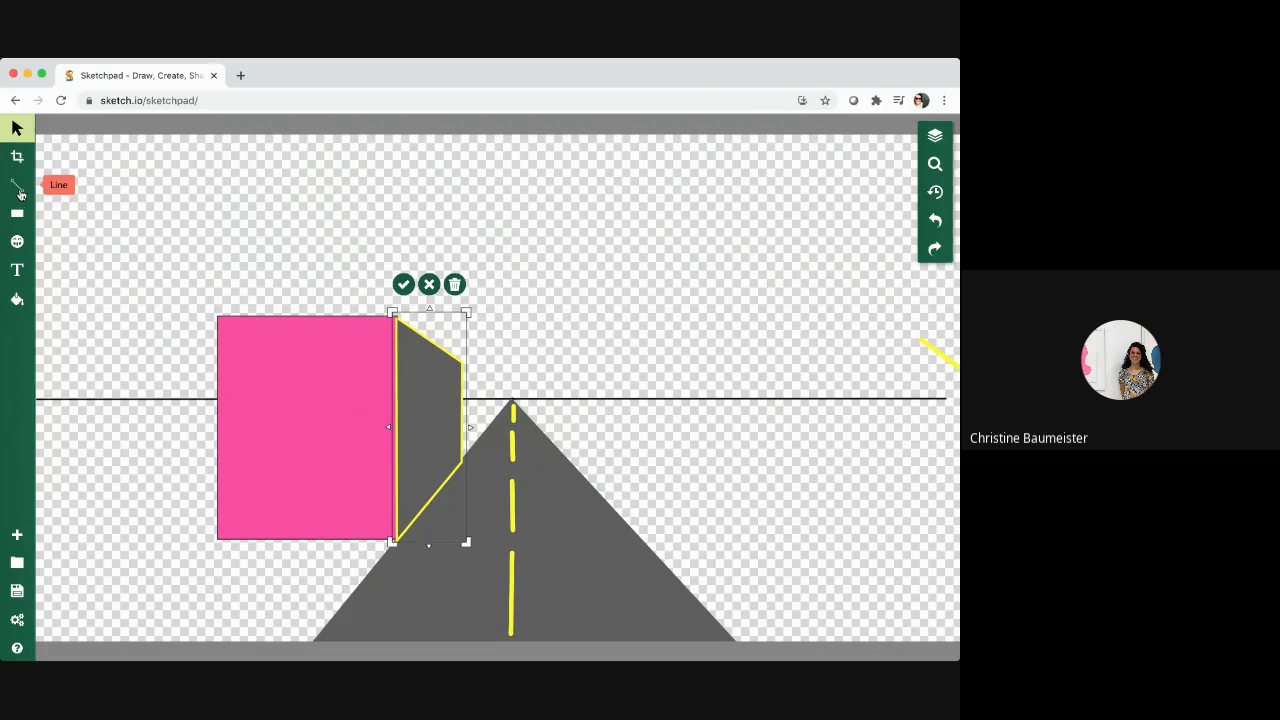
left_click(18, 190)
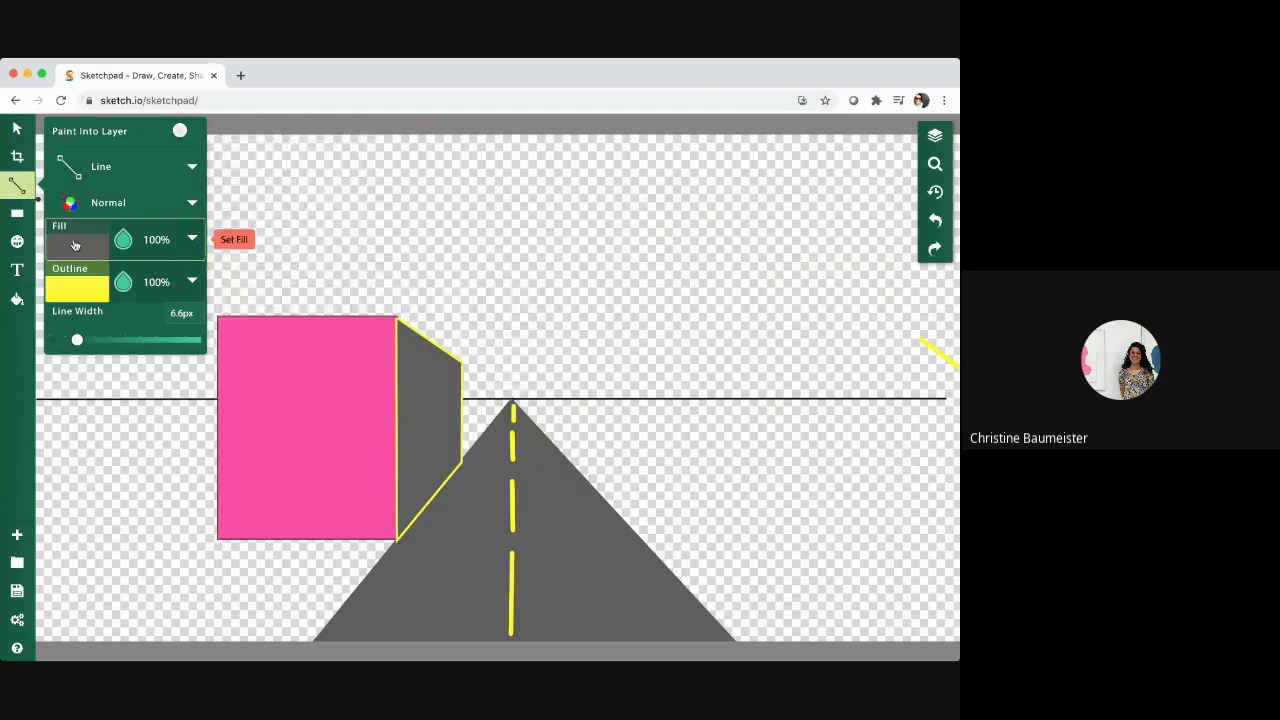
left_click(74, 244)
left_click(277, 203)
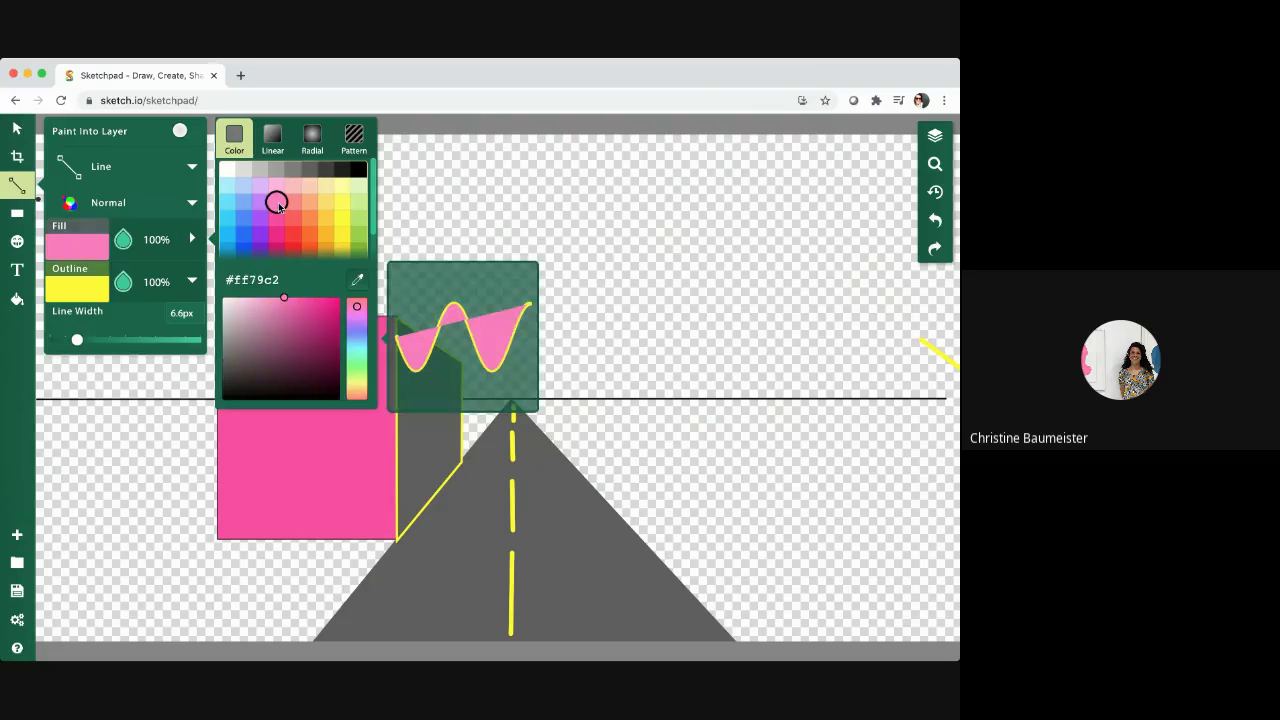
left_click(277, 217)
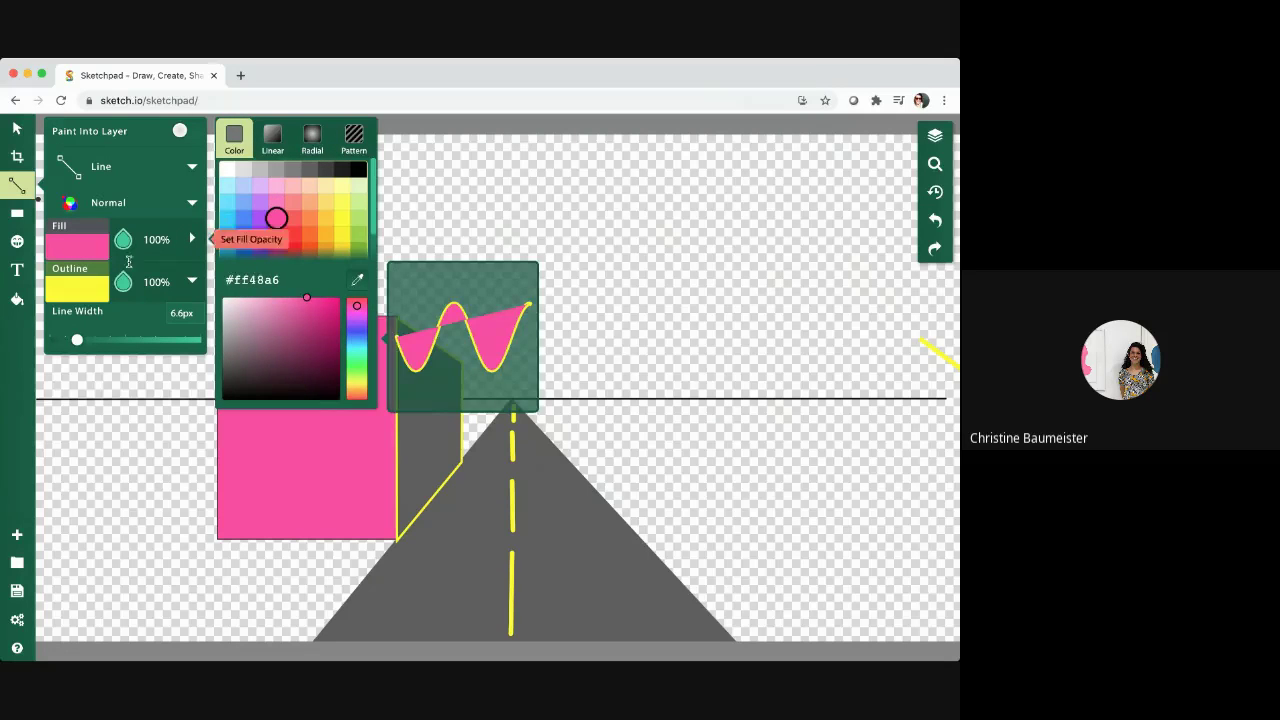
left_click(128, 268)
left_click(283, 237)
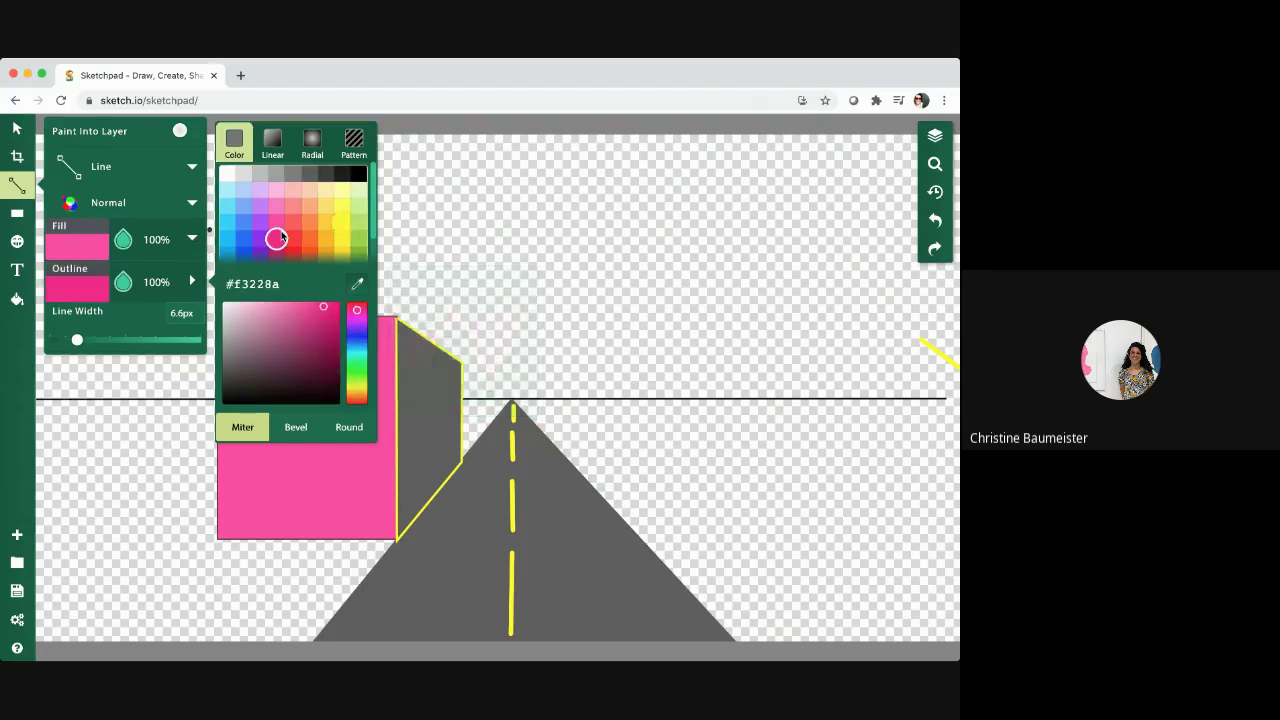
left_click(277, 200)
left_click(277, 190)
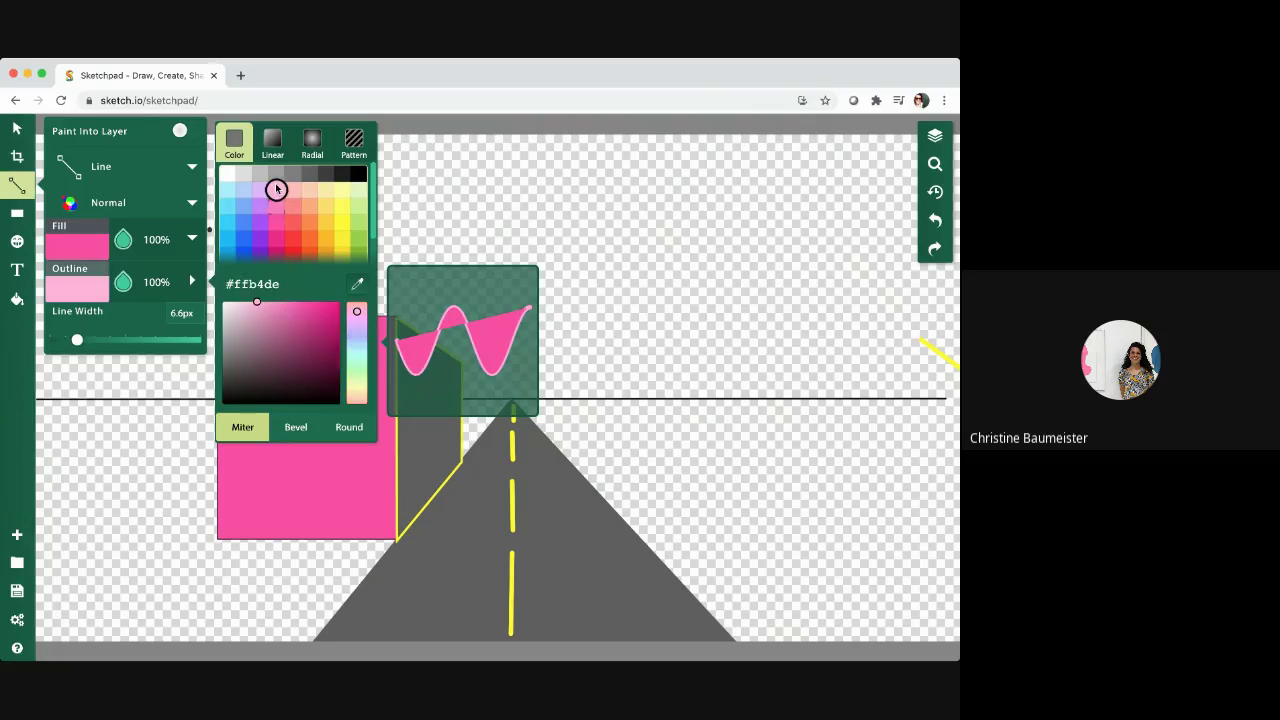
left_click_drag(503, 445, 443, 418)
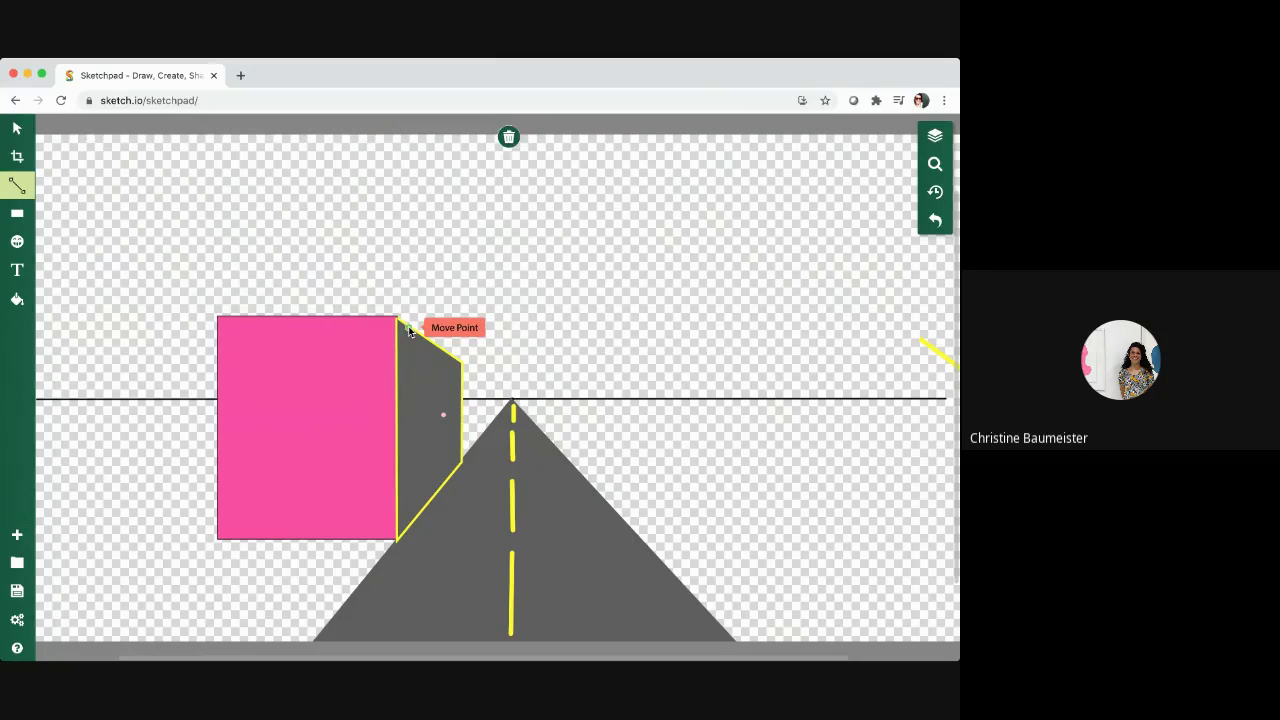
Undo the stray pink point on the side wall and accept the wall's points.
left_click_drag(410, 330, 509, 138)
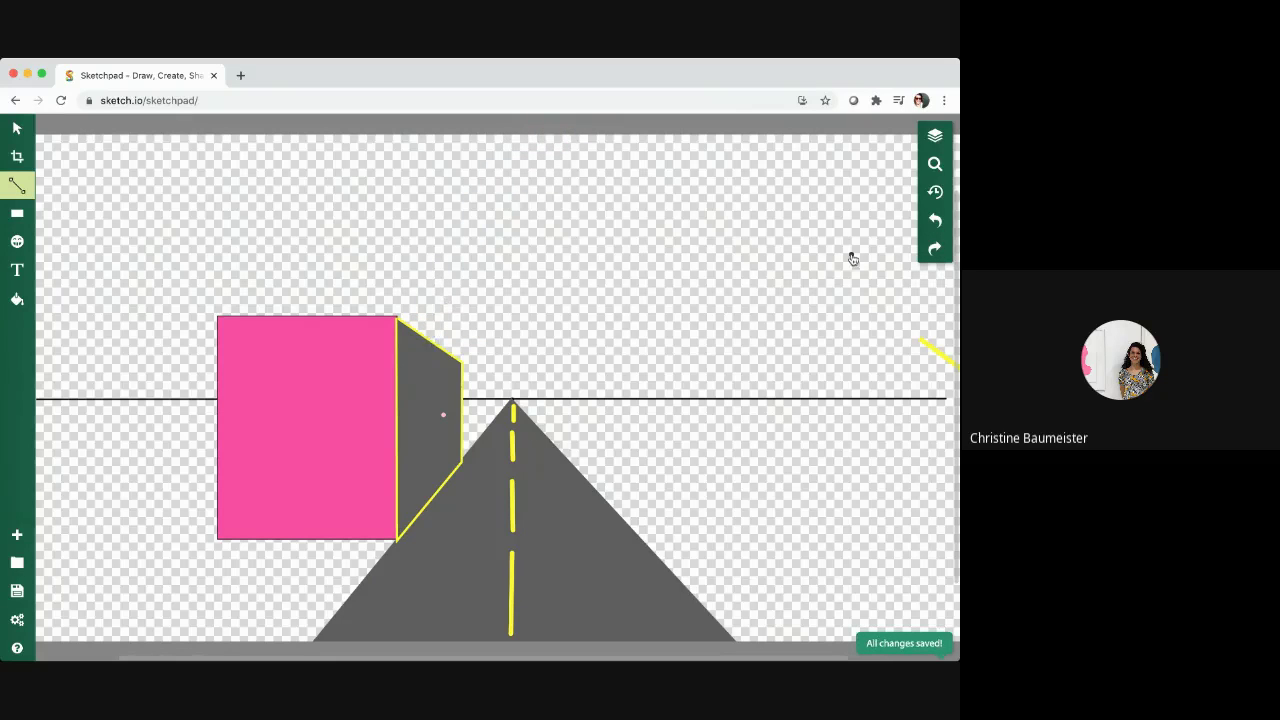
left_click(936, 221)
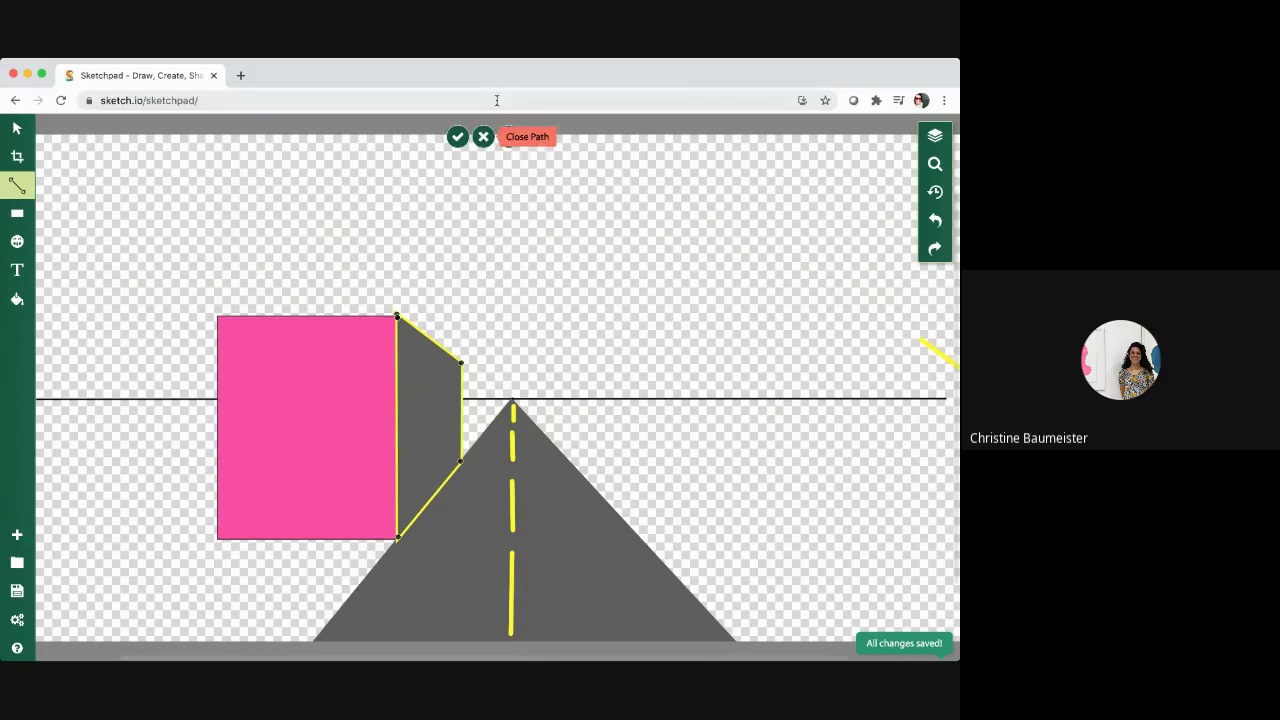
left_click(457, 137)
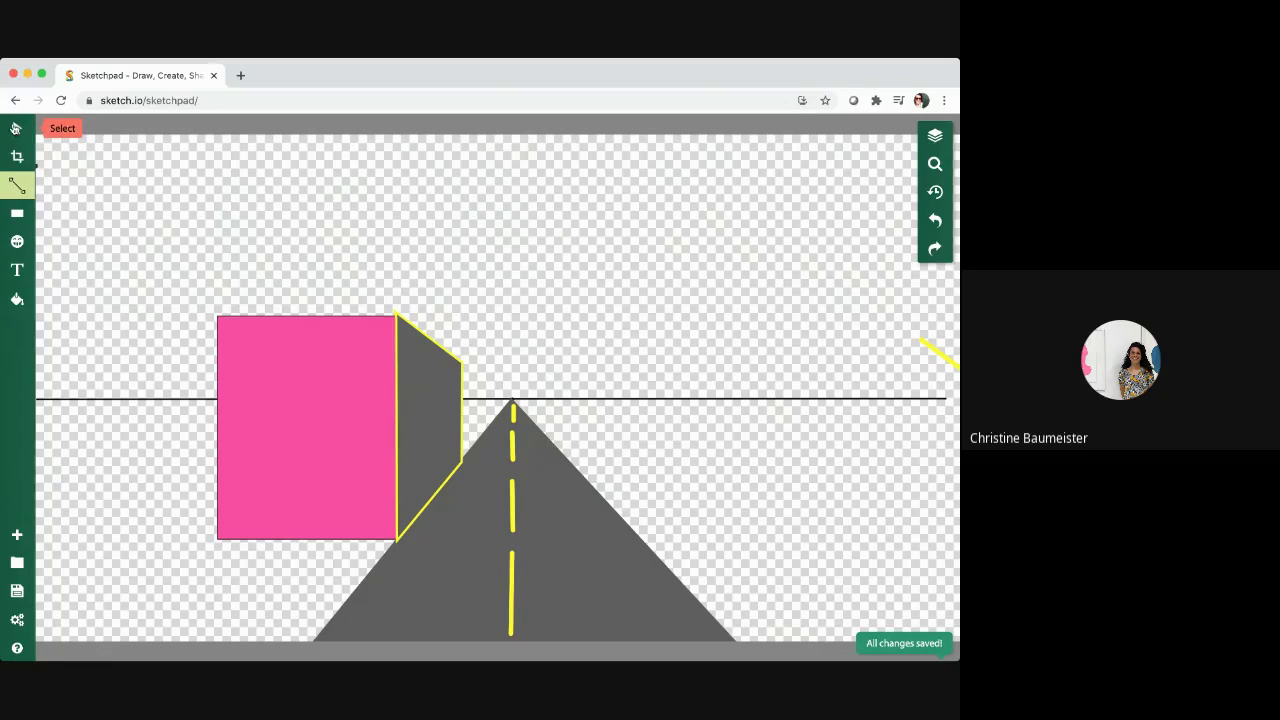
Undo the edits back to before the gray side wall was drawn, keeping the yellow guide line to the vanishing point.
left_click(15, 127)
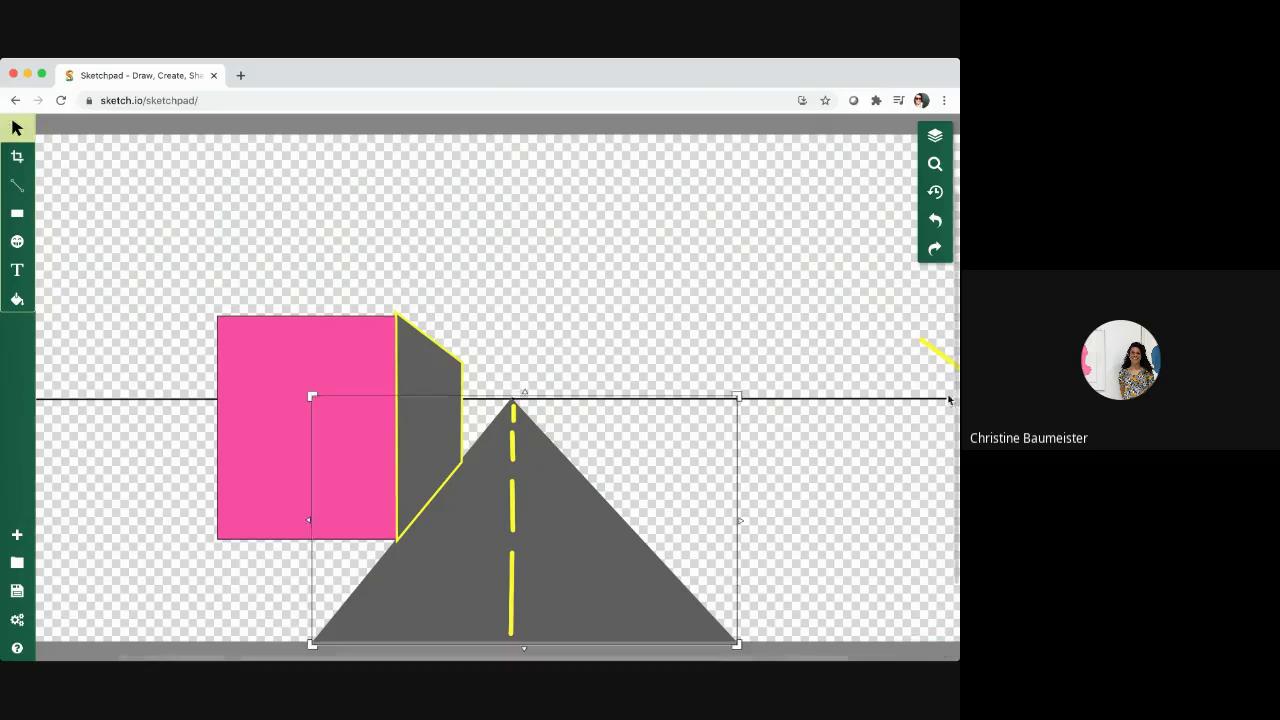
left_click(938, 358)
left_click(937, 222)
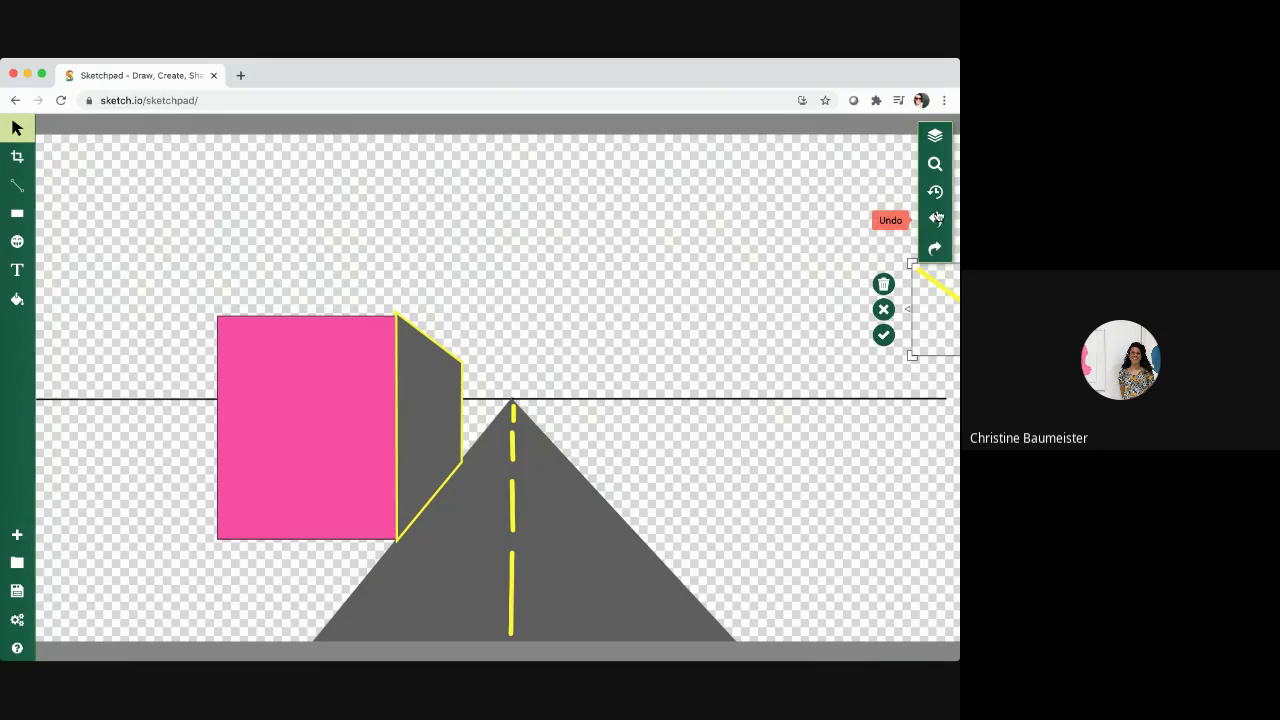
left_click(934, 220)
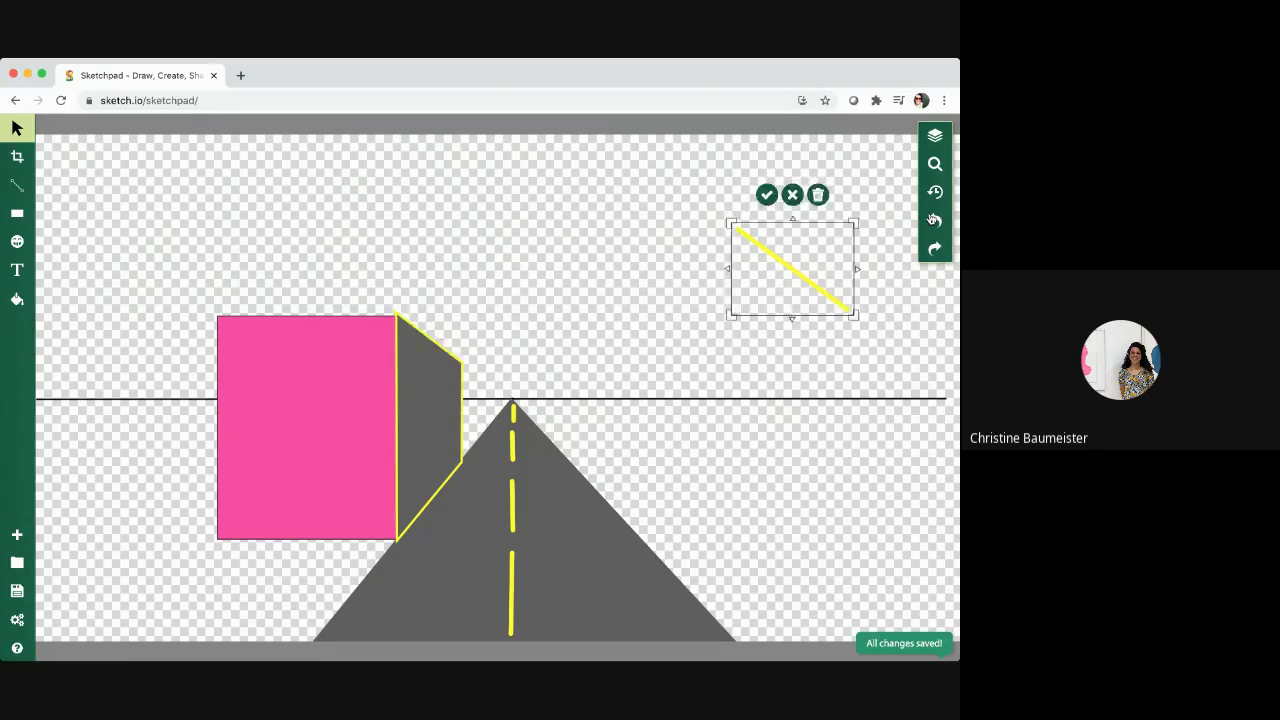
left_click(934, 220)
left_click(934, 220)
left_click(934, 220)
left_click(934, 220)
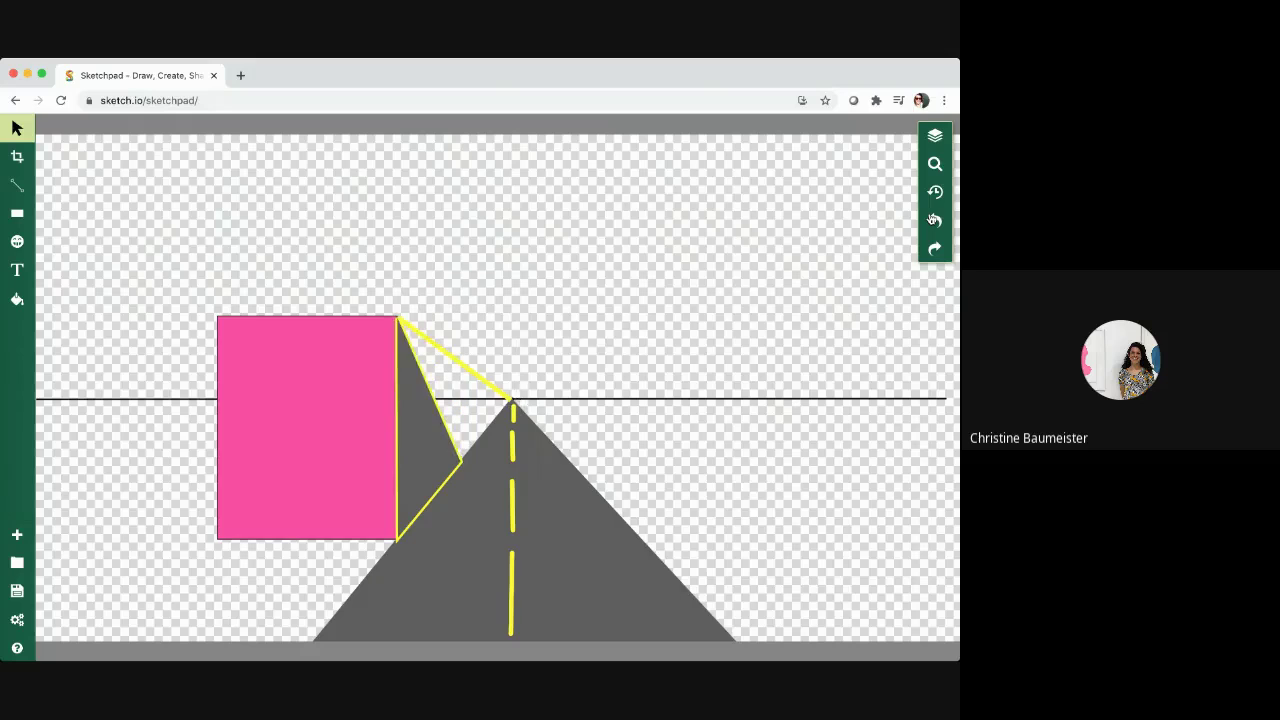
left_click(934, 220)
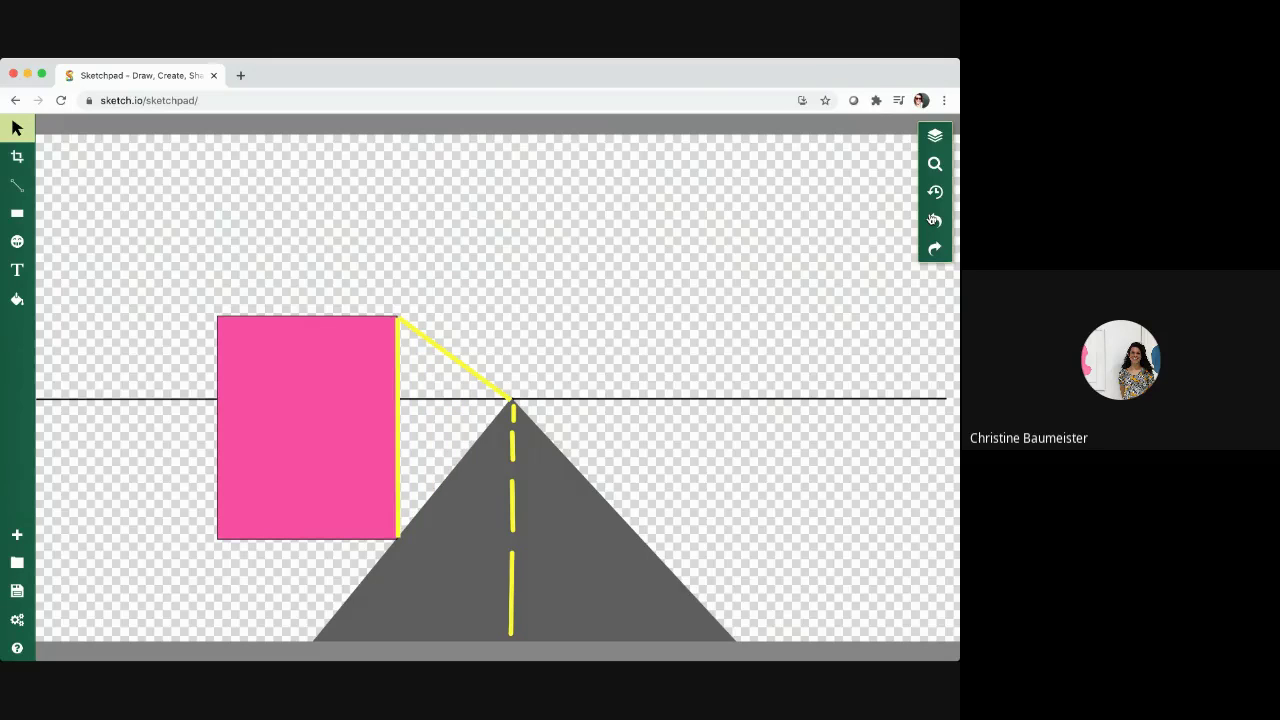
left_click(934, 220)
left_click(266, 371)
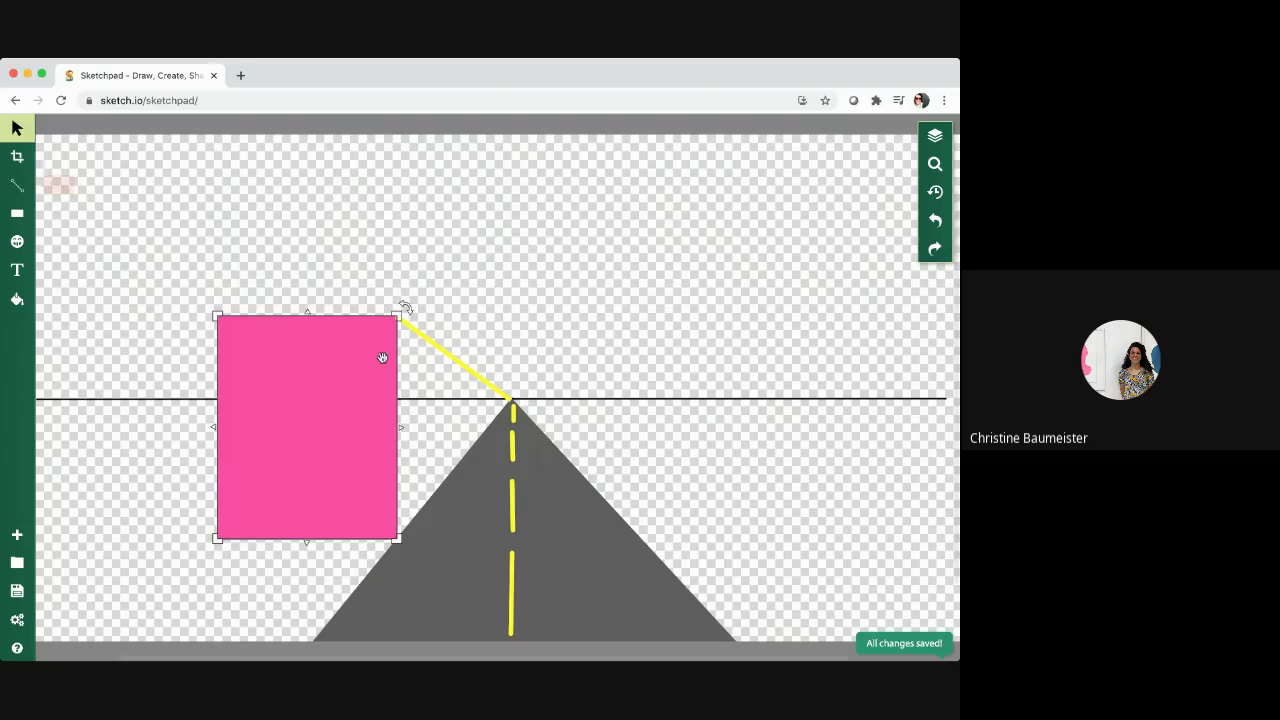
Set the Line brush's fill and outline to light pink #ffb4de.
left_click(17, 185)
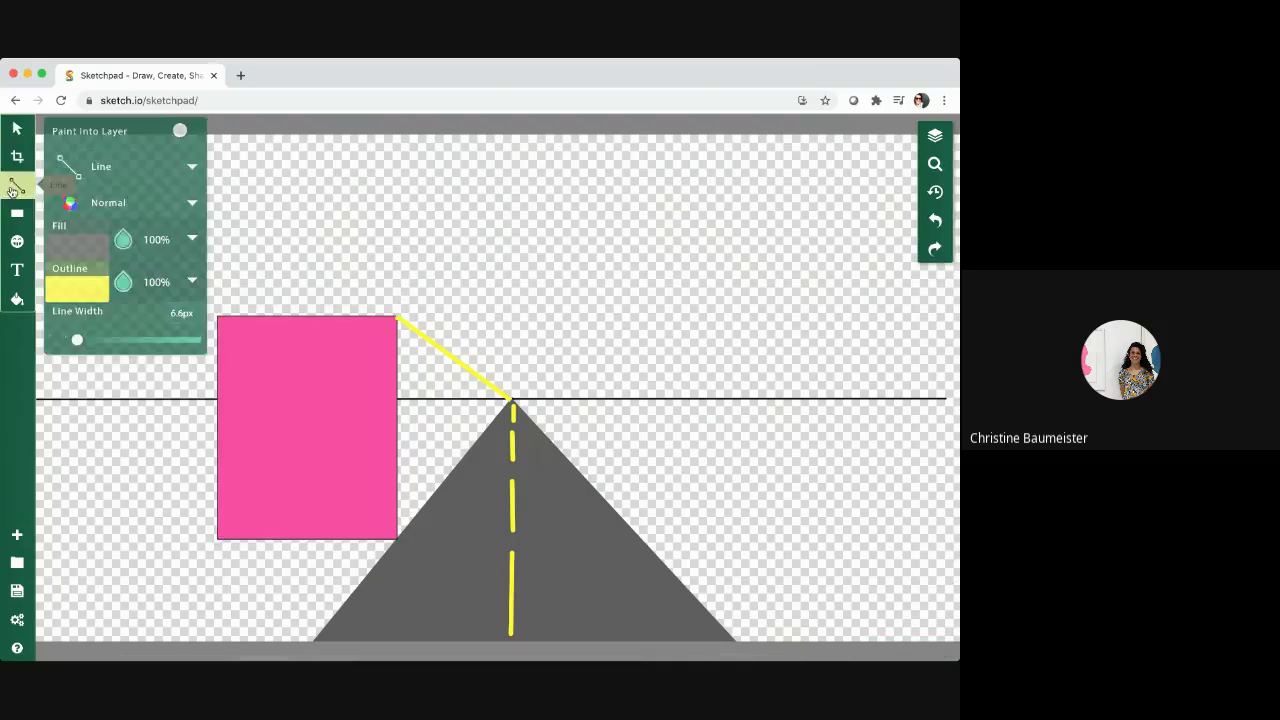
left_click(70, 246)
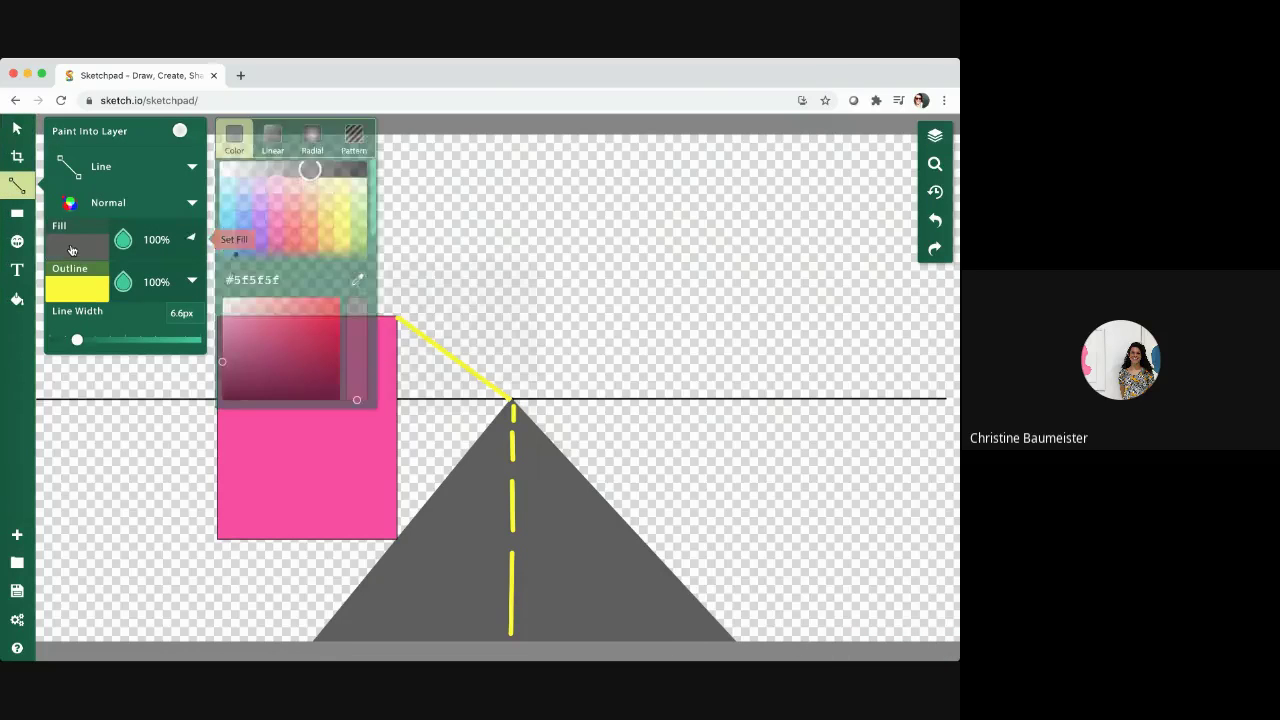
left_click(276, 185)
left_click(90, 294)
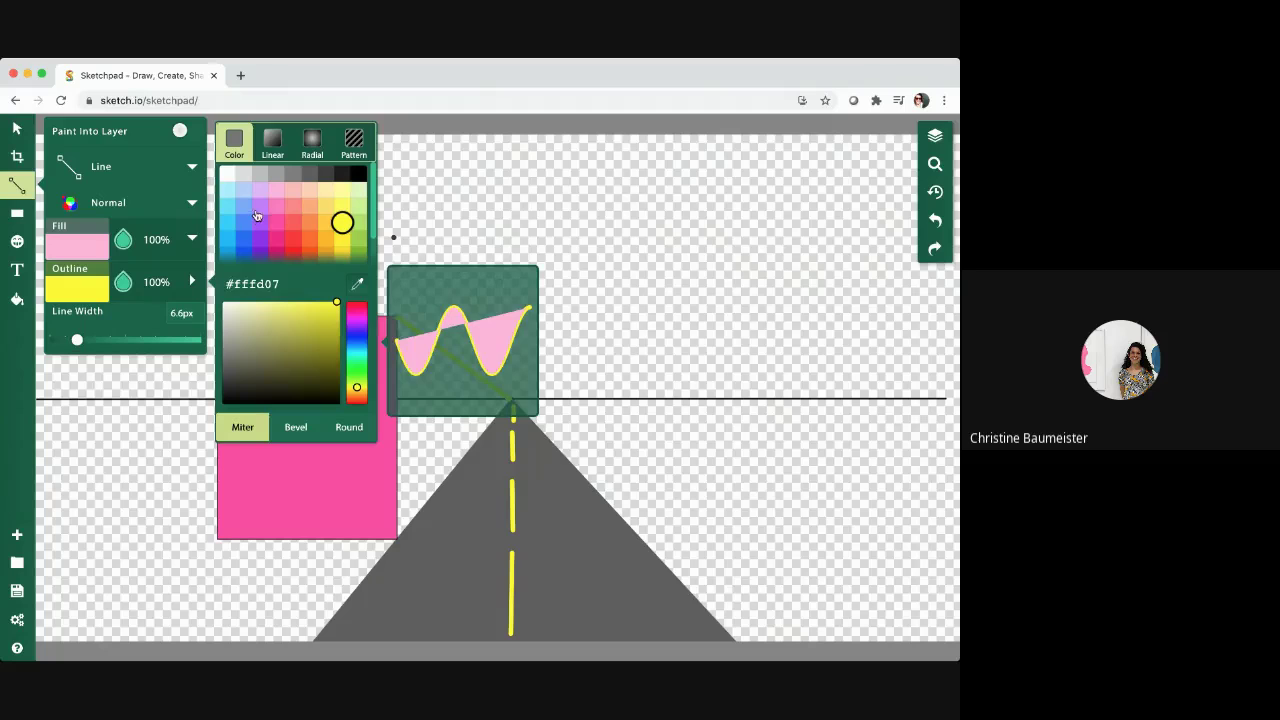
left_click(277, 191)
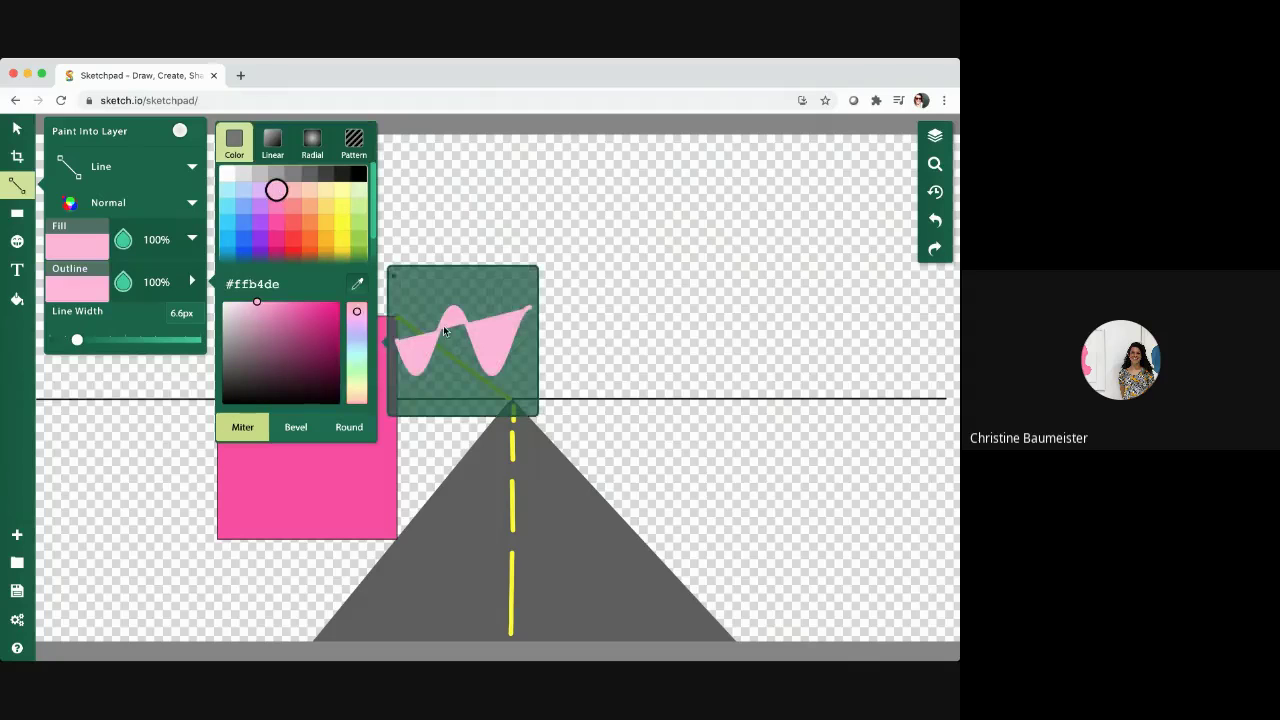
Draw the building's four-cornered light pink side wall from the pink rectangle's inner edge, following the road edge and the yellow guide line.
mouse_move(398, 322)
left_mouse_down()
mouse_move(408, 464)
mouse_move(397, 540)
left_mouse_up()
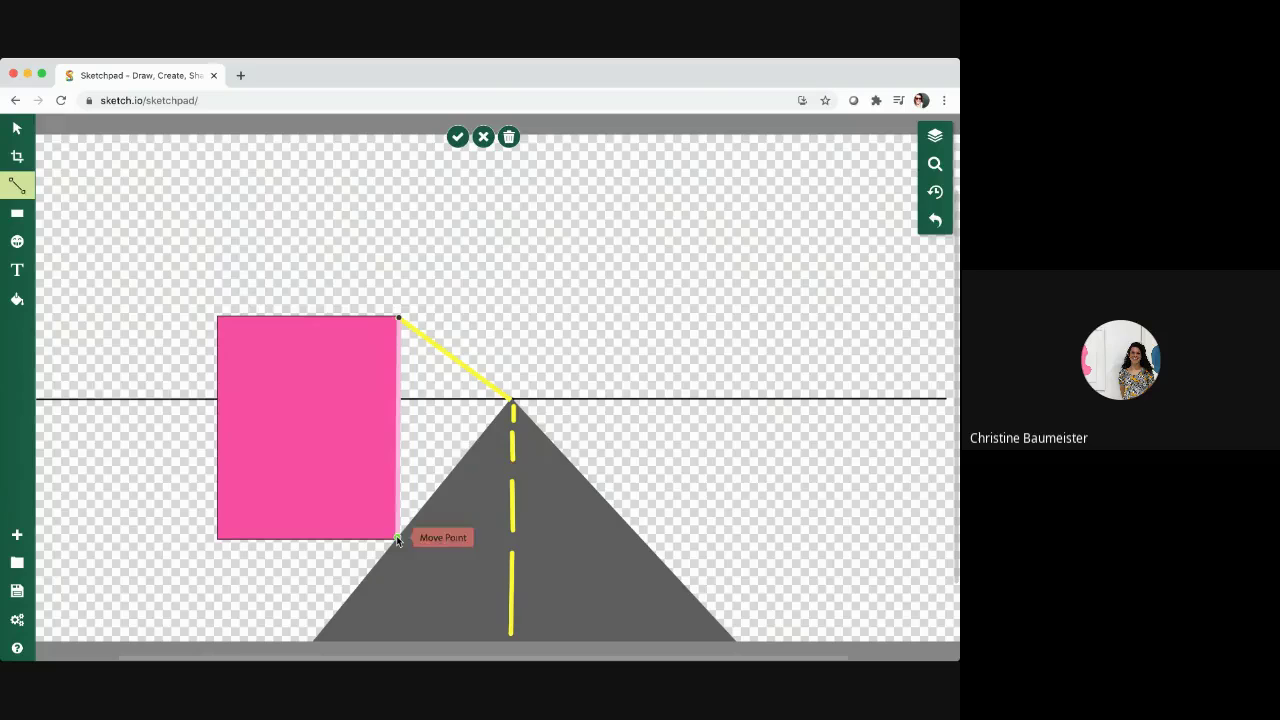
left_click(462, 458)
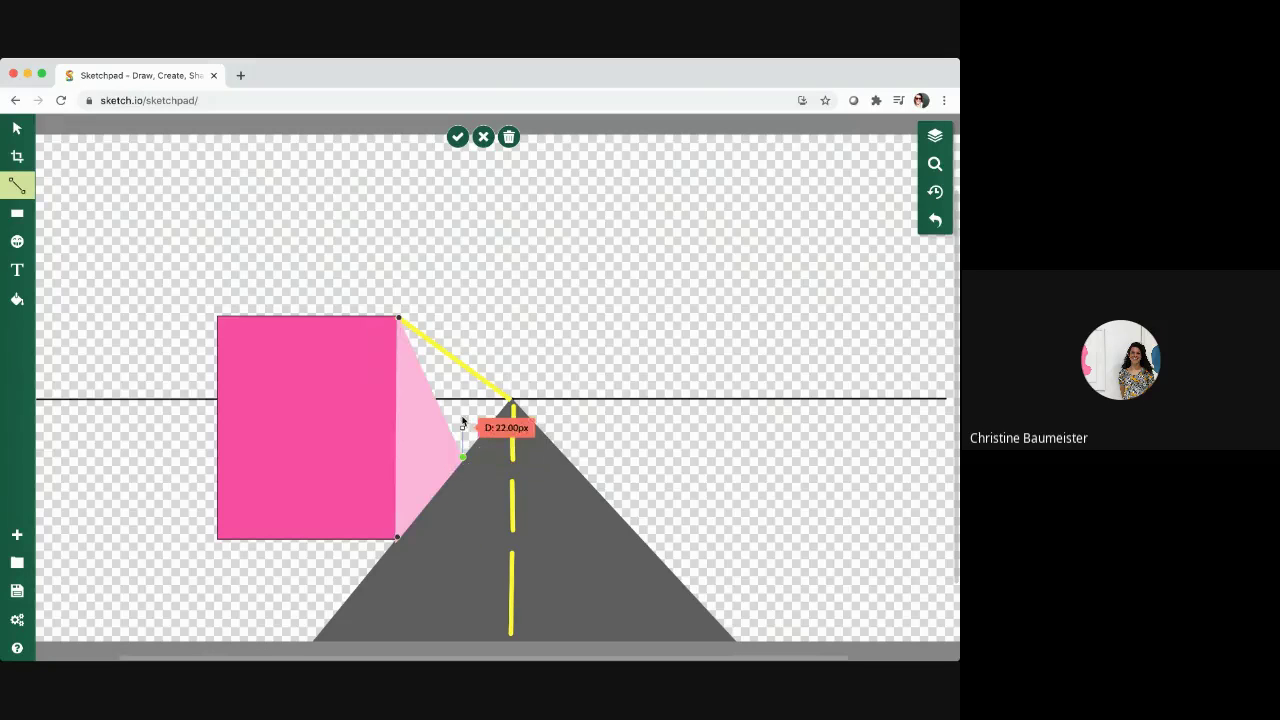
left_click(462, 367)
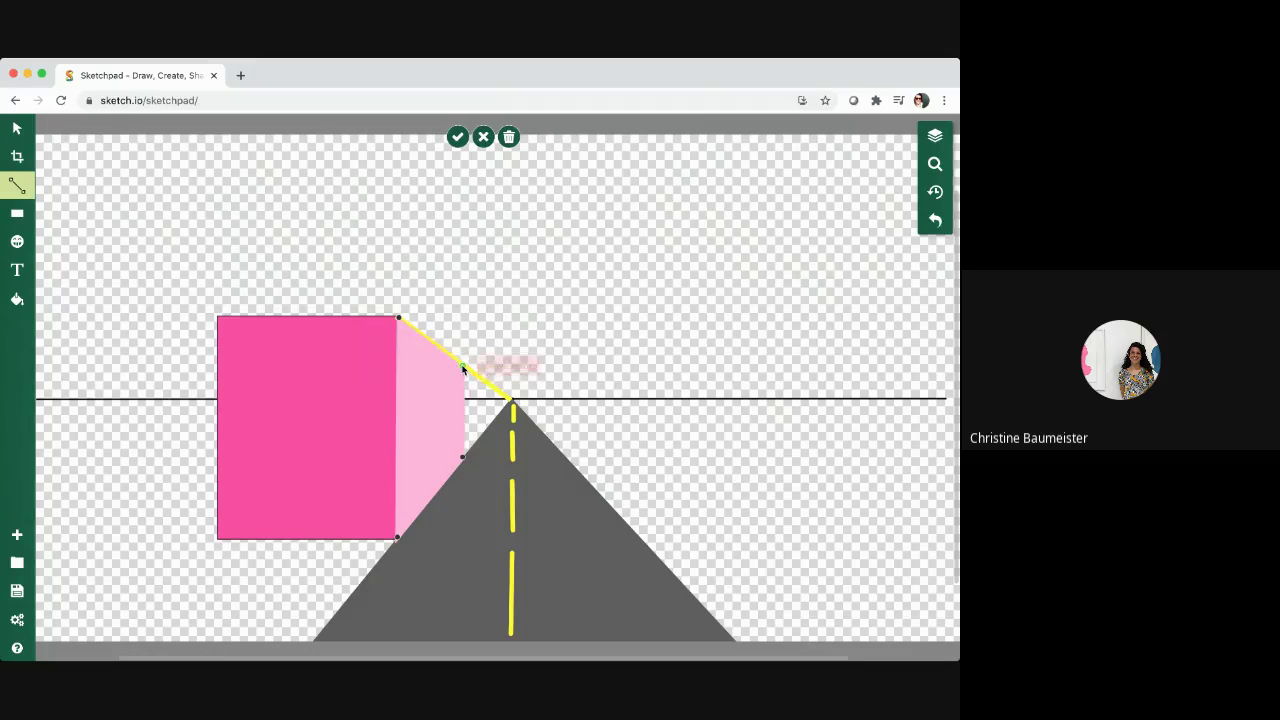
left_click(399, 319)
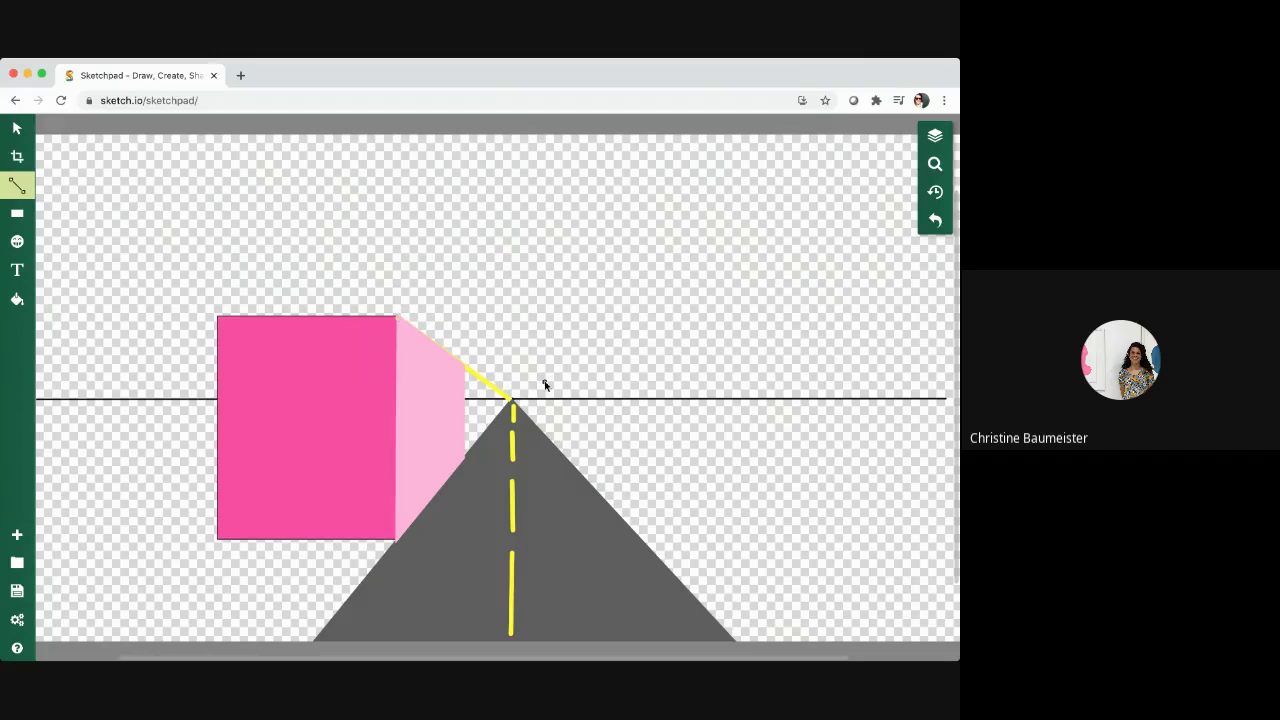
Move the yellow guide line off the side wall and out to the canvas's right edge.
left_click(16, 128)
left_click(477, 368)
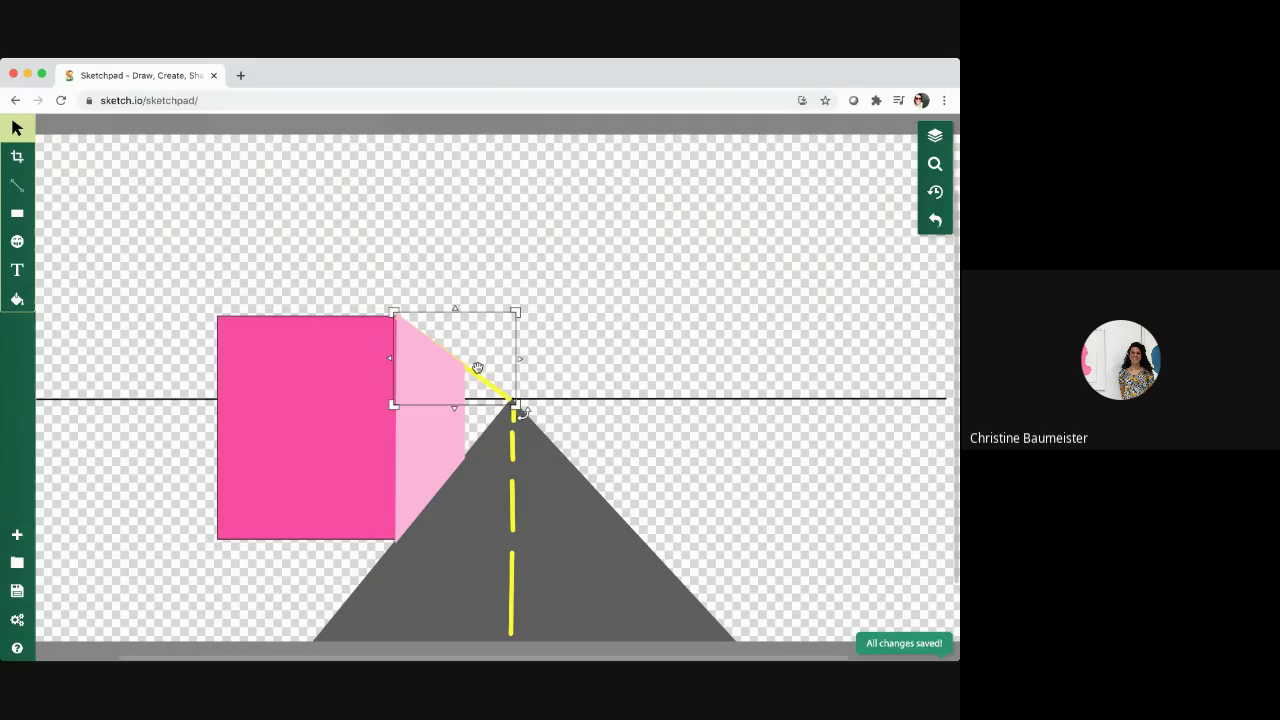
left_click_drag(490, 380, 791, 285)
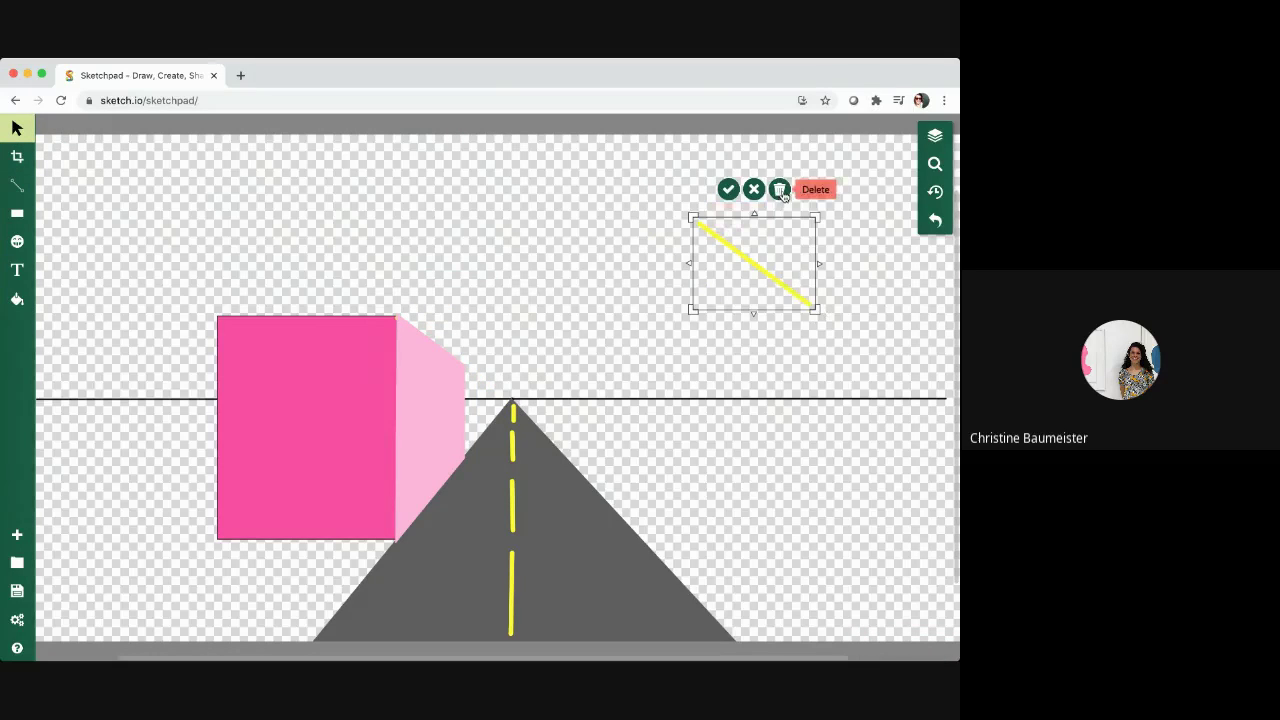
left_click_drag(677, 314, 933, 413)
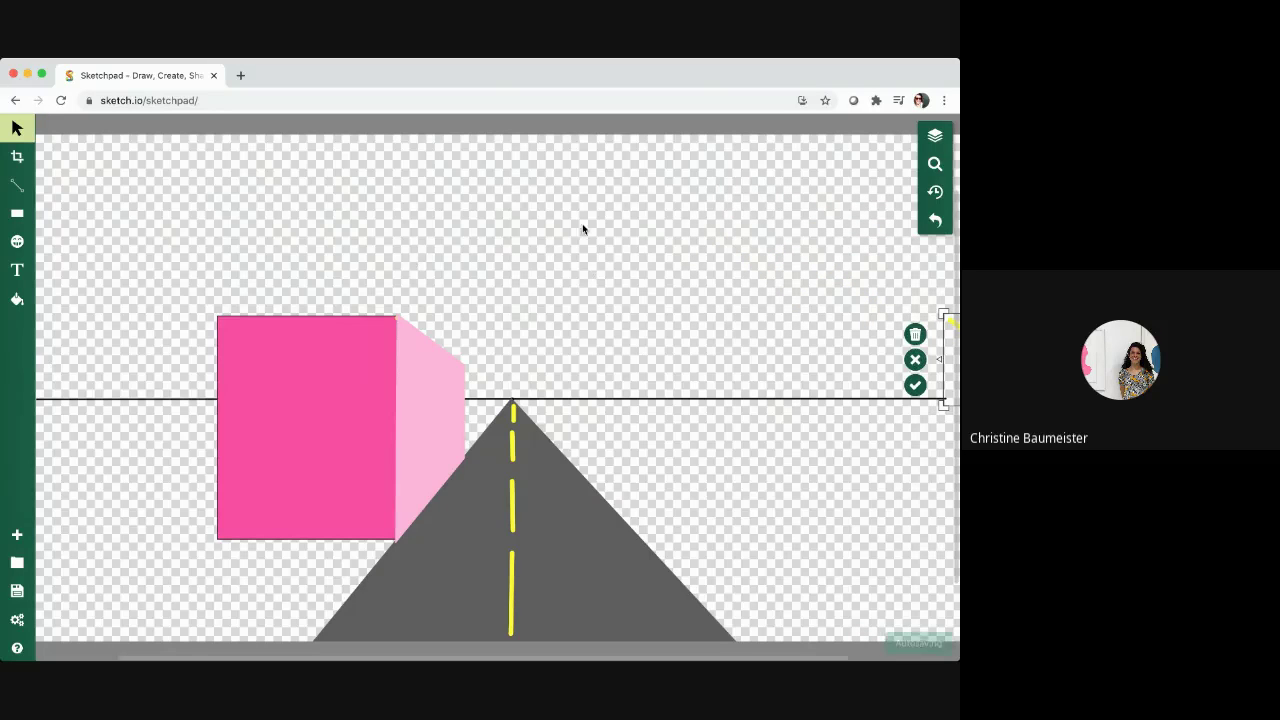
Draw a light blue #7baaff rectangular door standing on the base of the pink building's front.
left_click(12, 214)
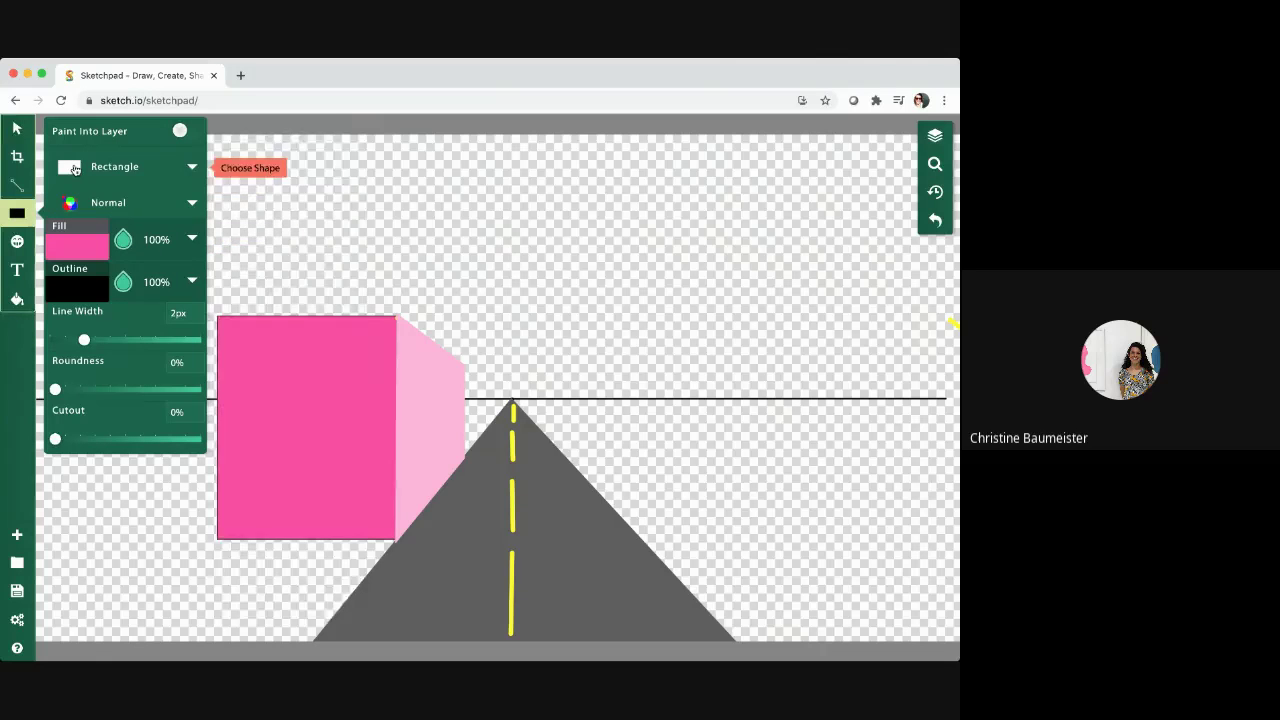
left_click(75, 168)
left_click(86, 245)
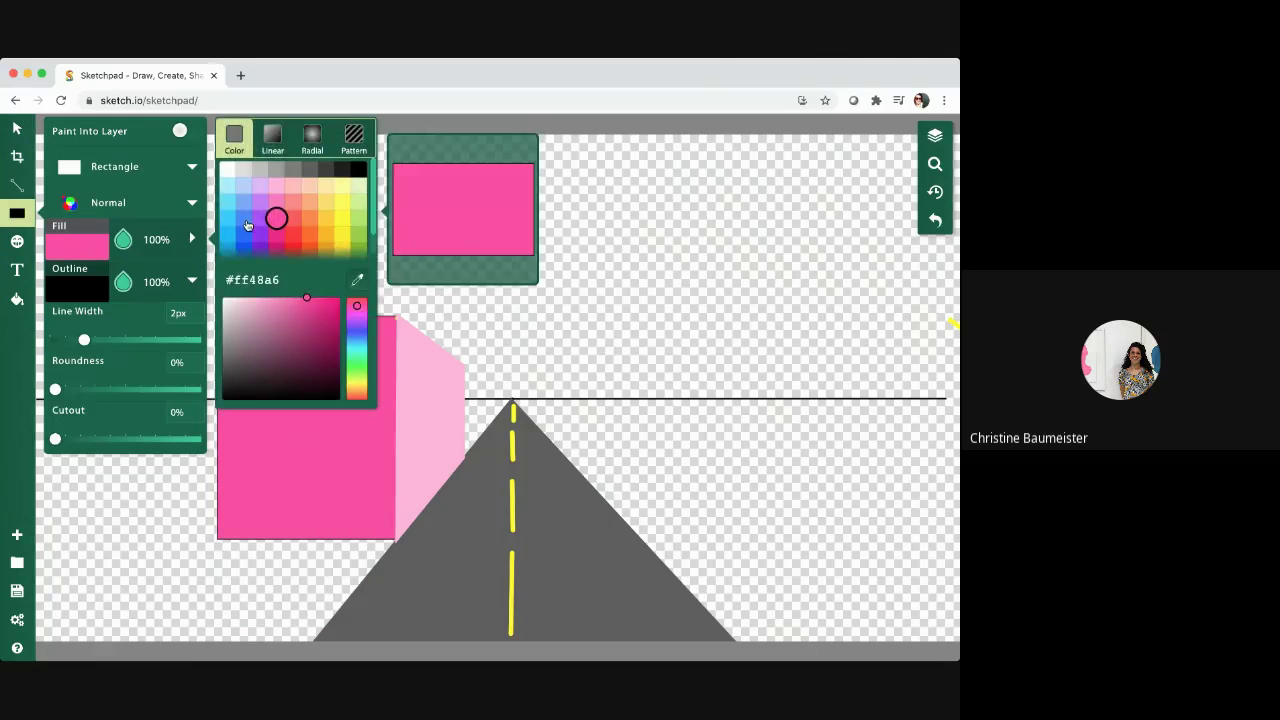
left_click(241, 233)
left_click(241, 203)
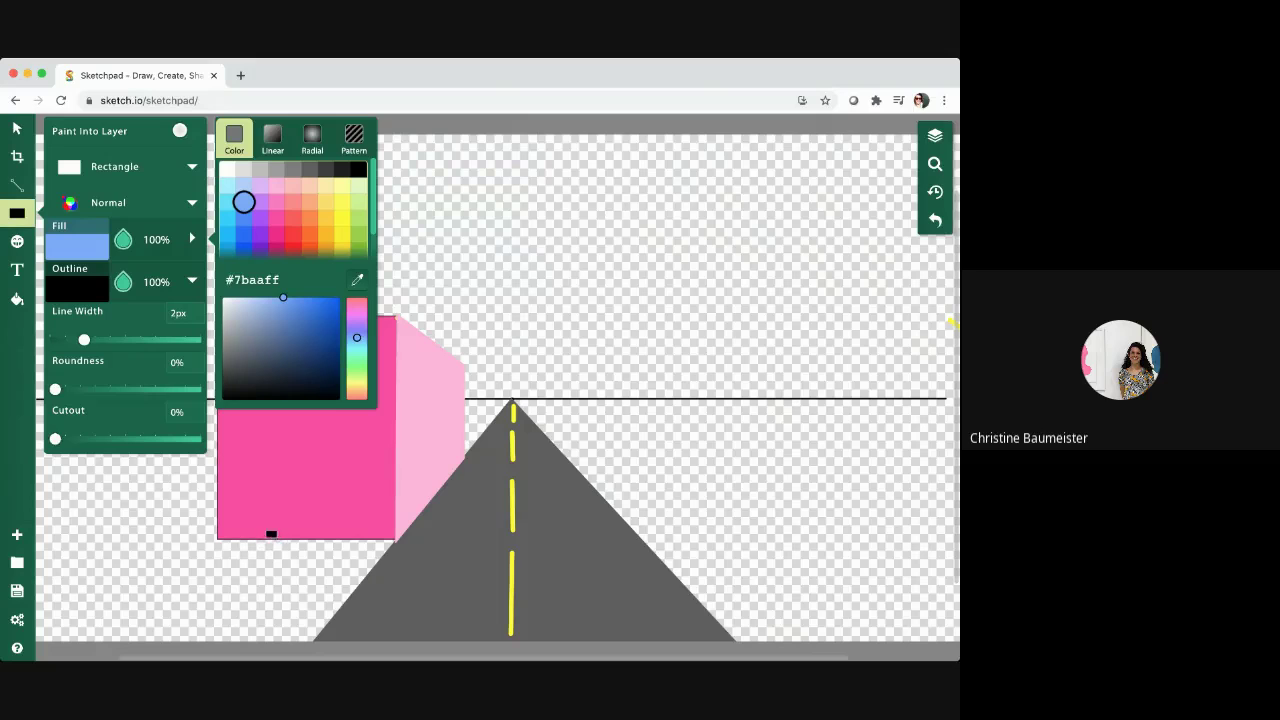
mouse_move(271, 535)
left_mouse_down()
mouse_move(270, 480)
mouse_move(337, 443)
mouse_move(314, 423)
mouse_move(303, 443)
left_mouse_up()
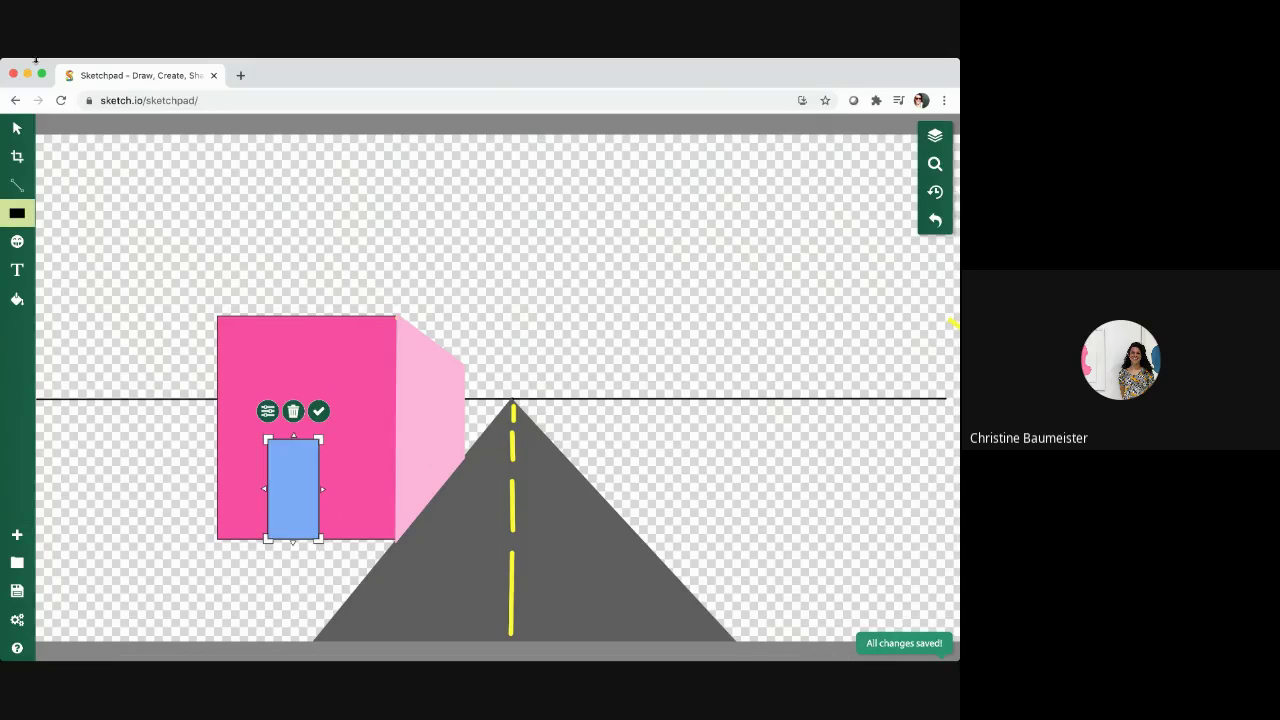
Set the Line brush's outline and fill to light gray #dfdfdf.
left_click(17, 185)
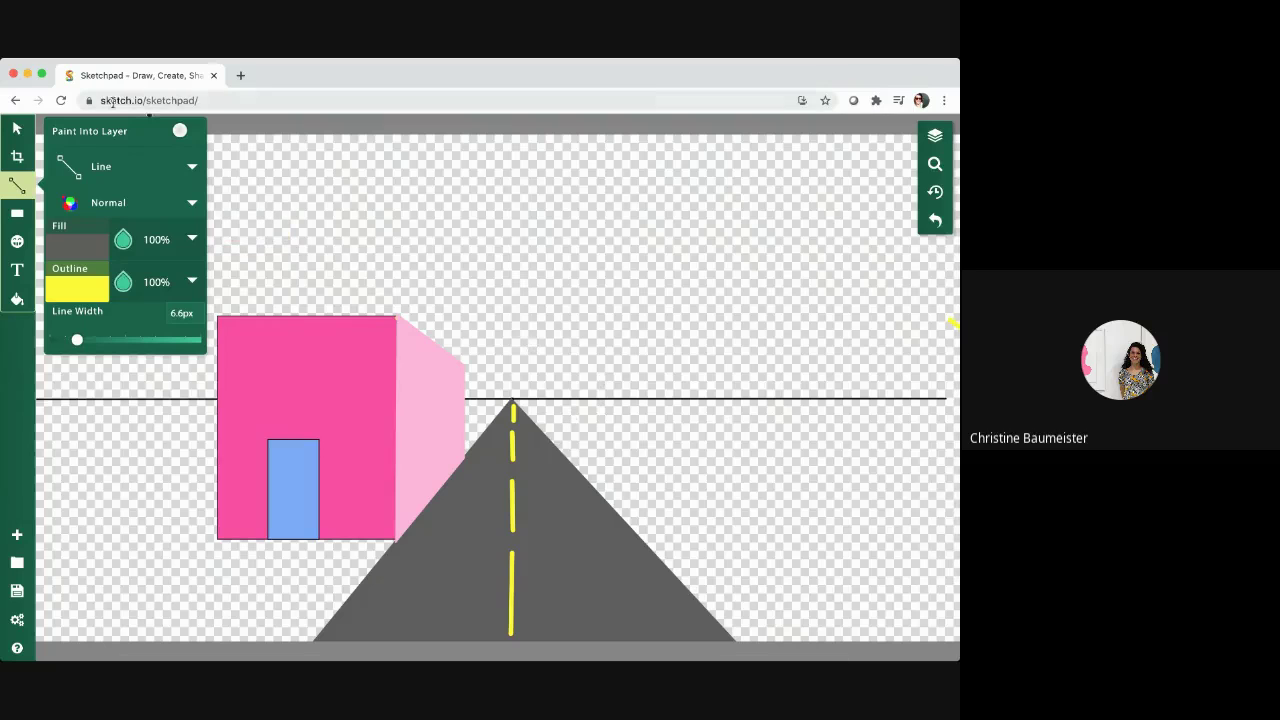
left_click(150, 282)
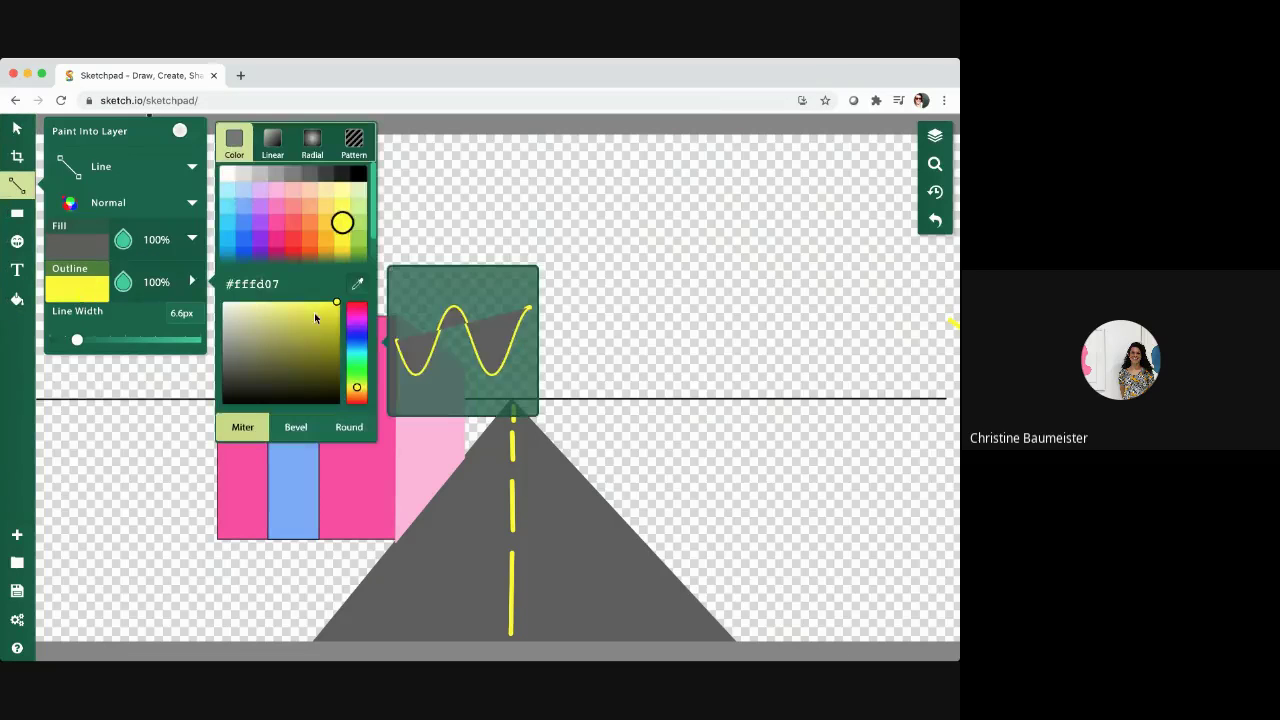
left_click(245, 170)
left_click(86, 240)
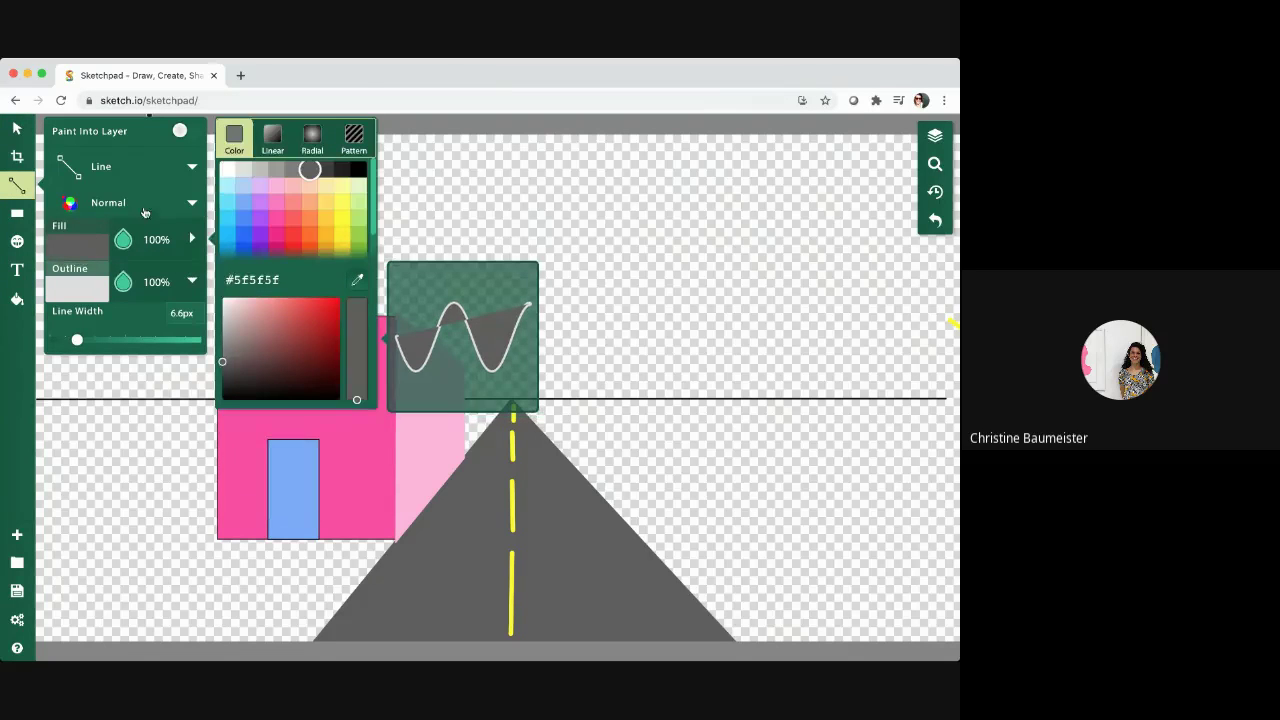
left_click(244, 170)
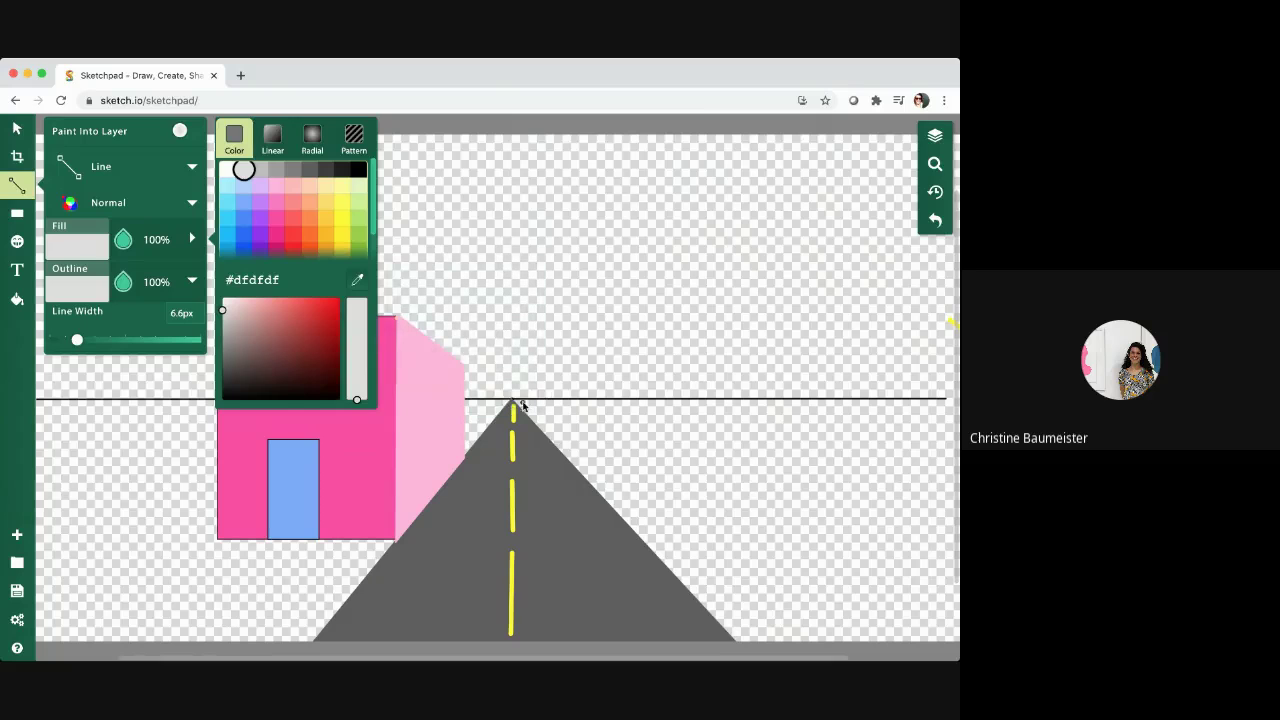
Draw a light gray triangular sidewalk from the vanishing point down along the road's right edge, widening at the canvas base.
left_click_drag(512, 402, 734, 639)
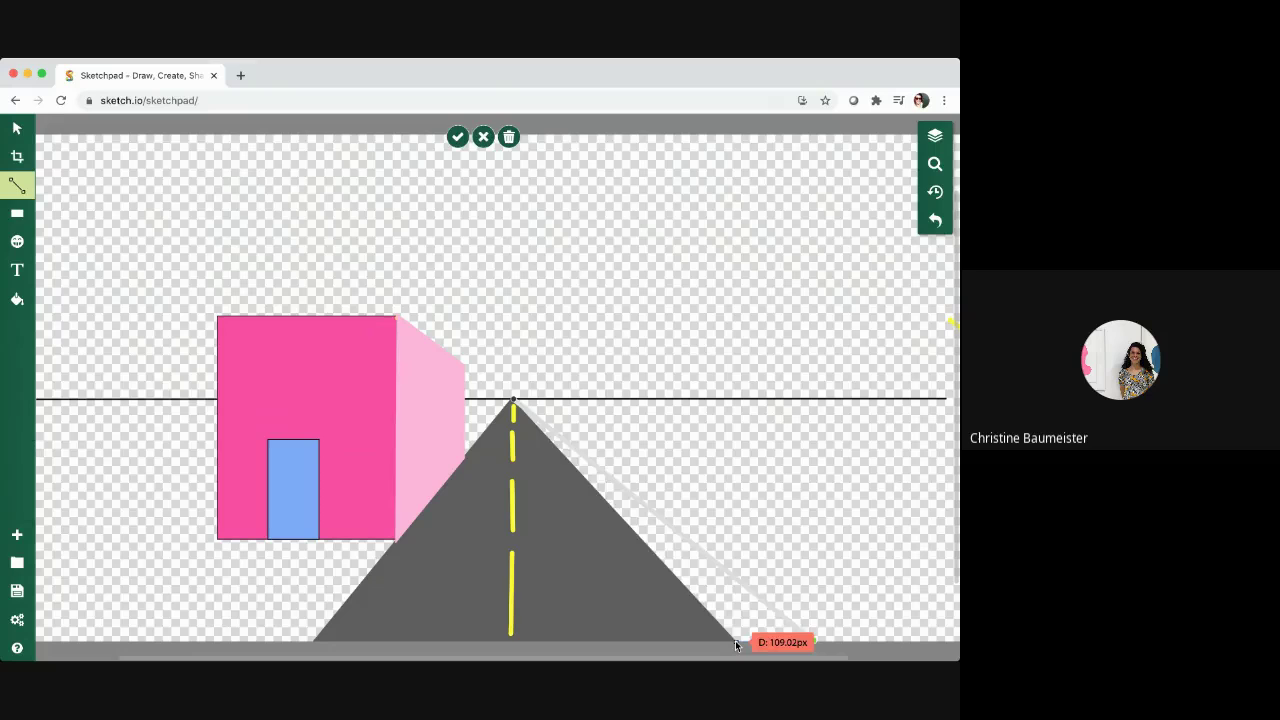
left_click(735, 640)
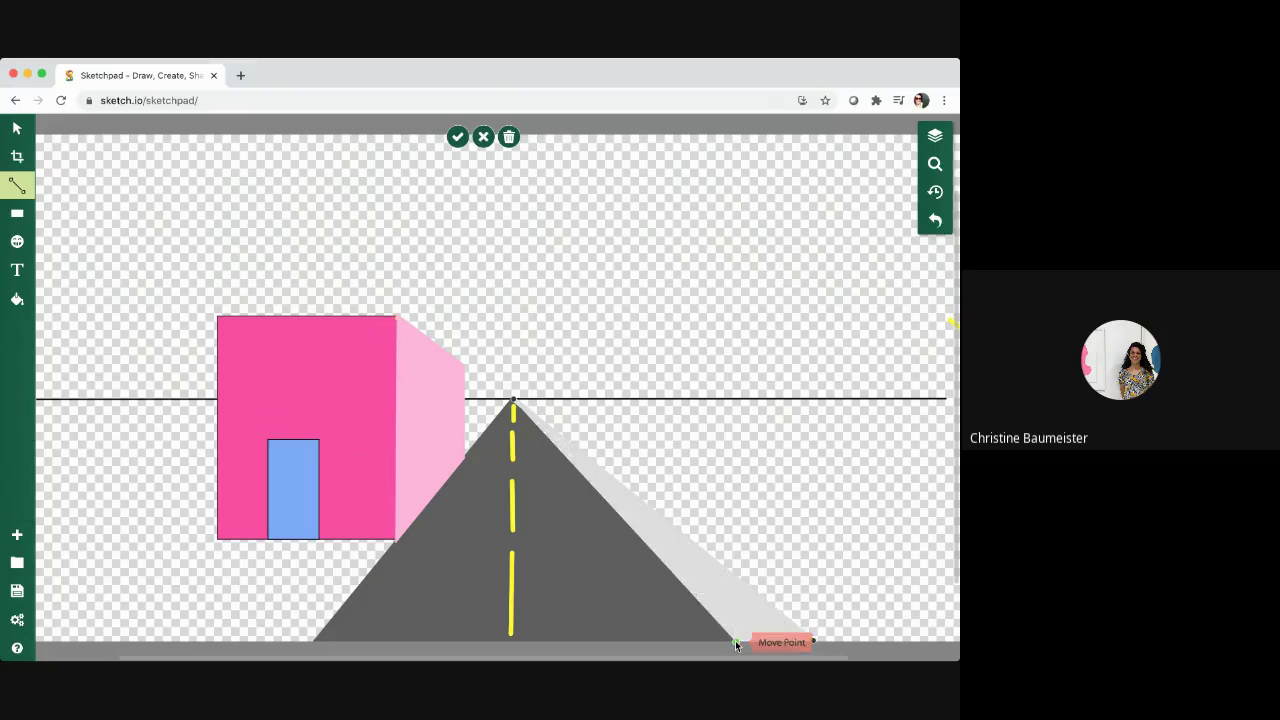
left_click(514, 401)
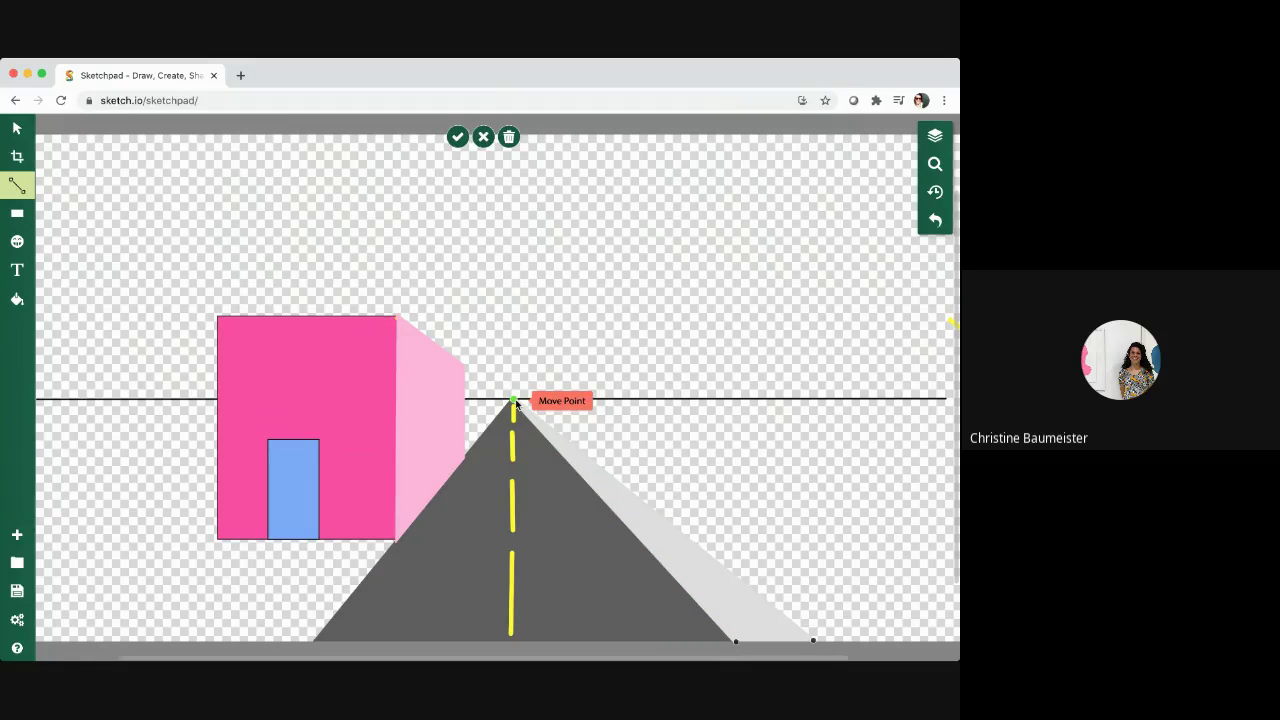
left_click(516, 403)
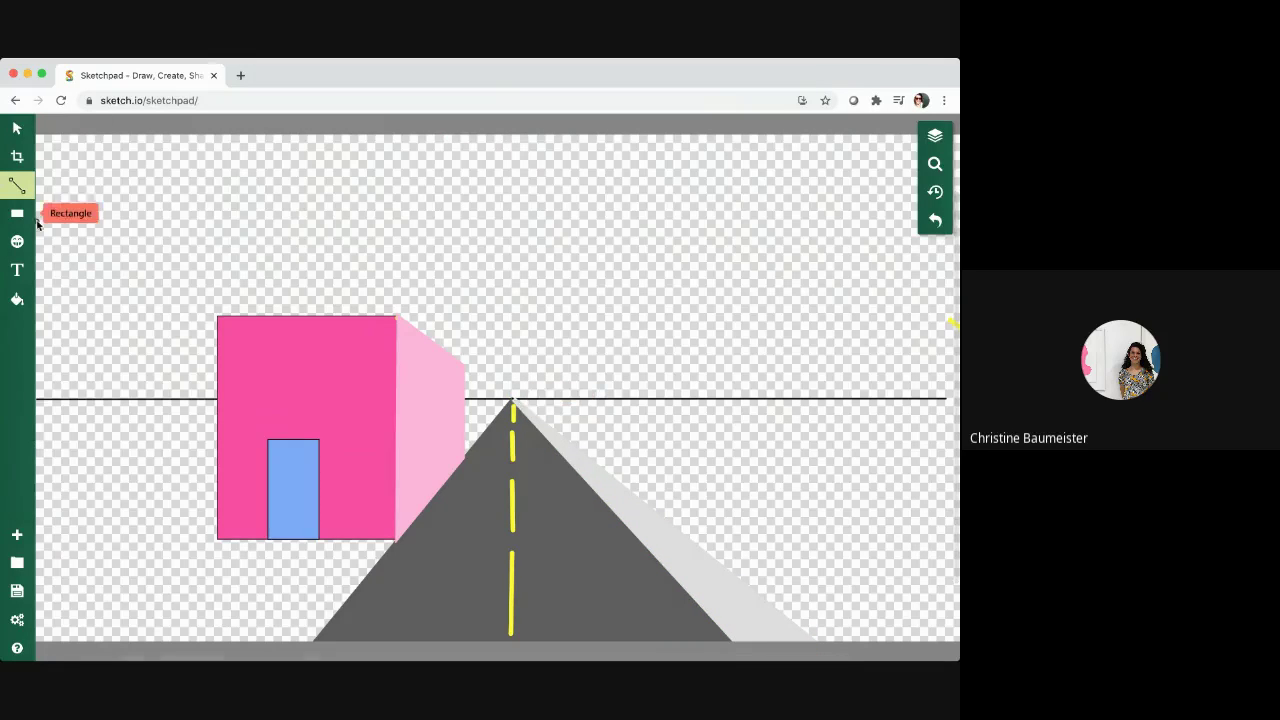
Draw a thin medium gray #9f9f9f curb from the vanishing point down between the road's right edge and the sidewalk.
left_click(18, 188)
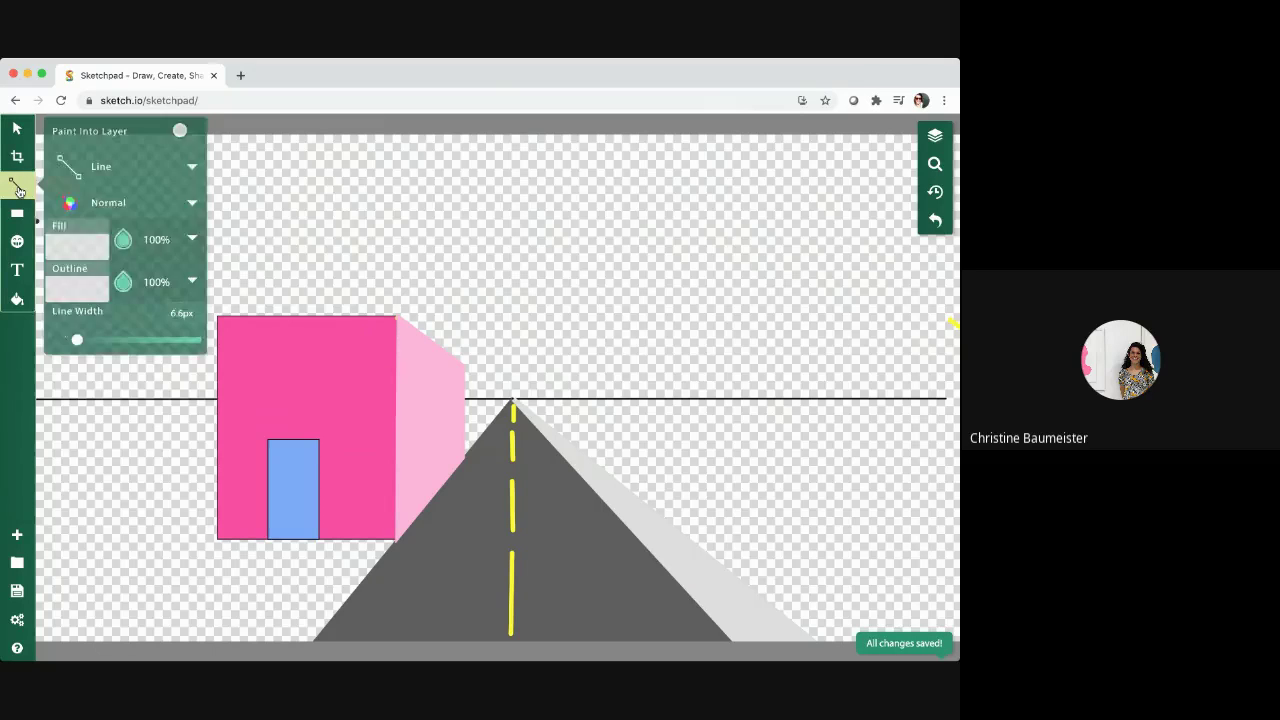
left_click(78, 255)
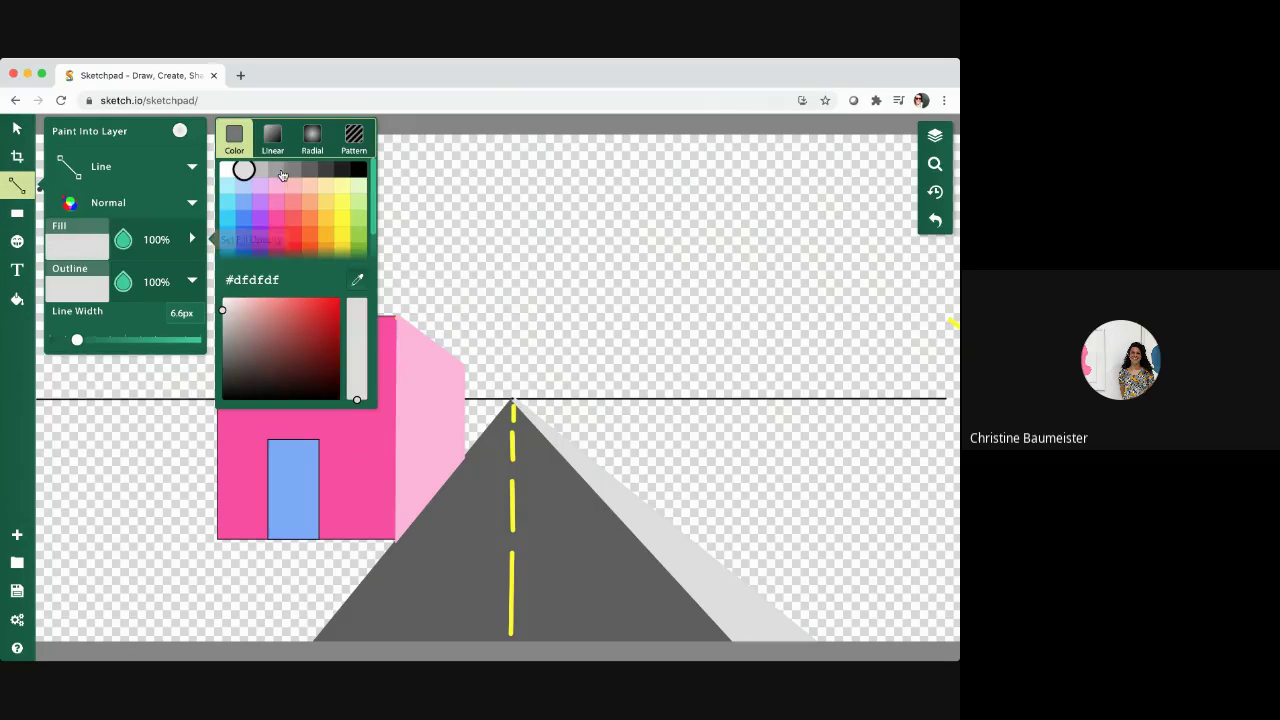
left_click(277, 171)
left_click(90, 293)
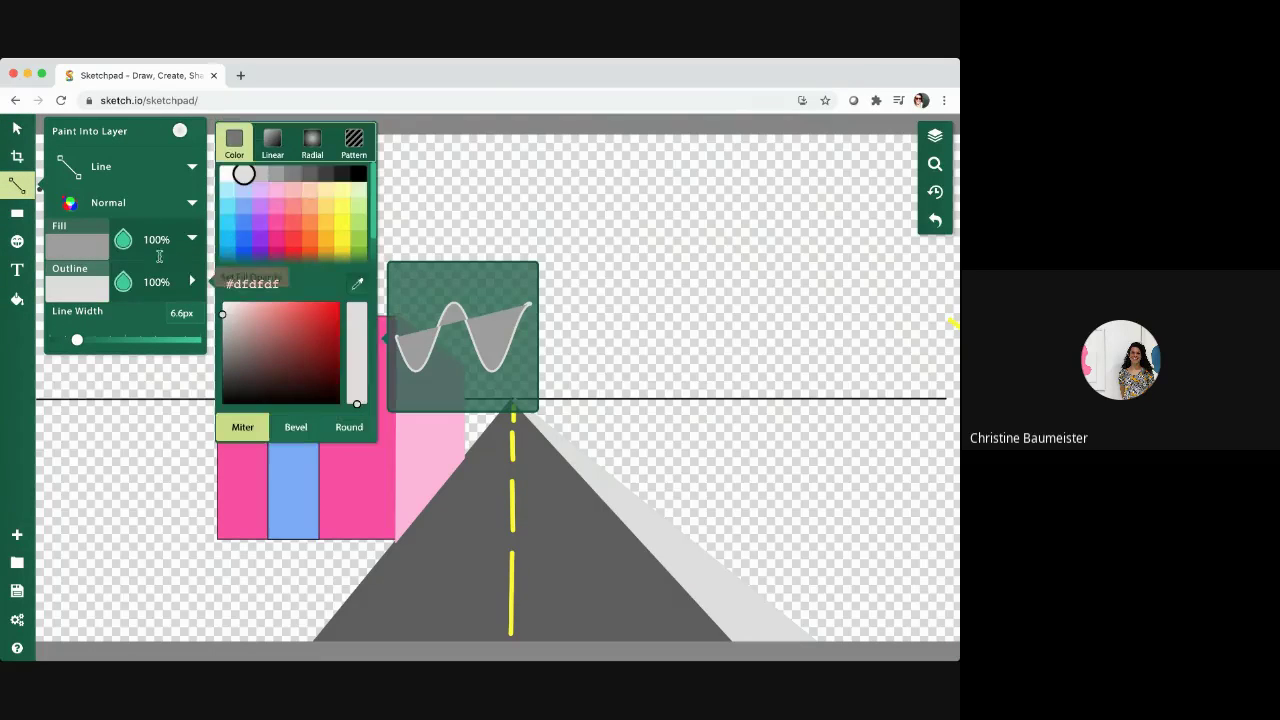
left_click(277, 172)
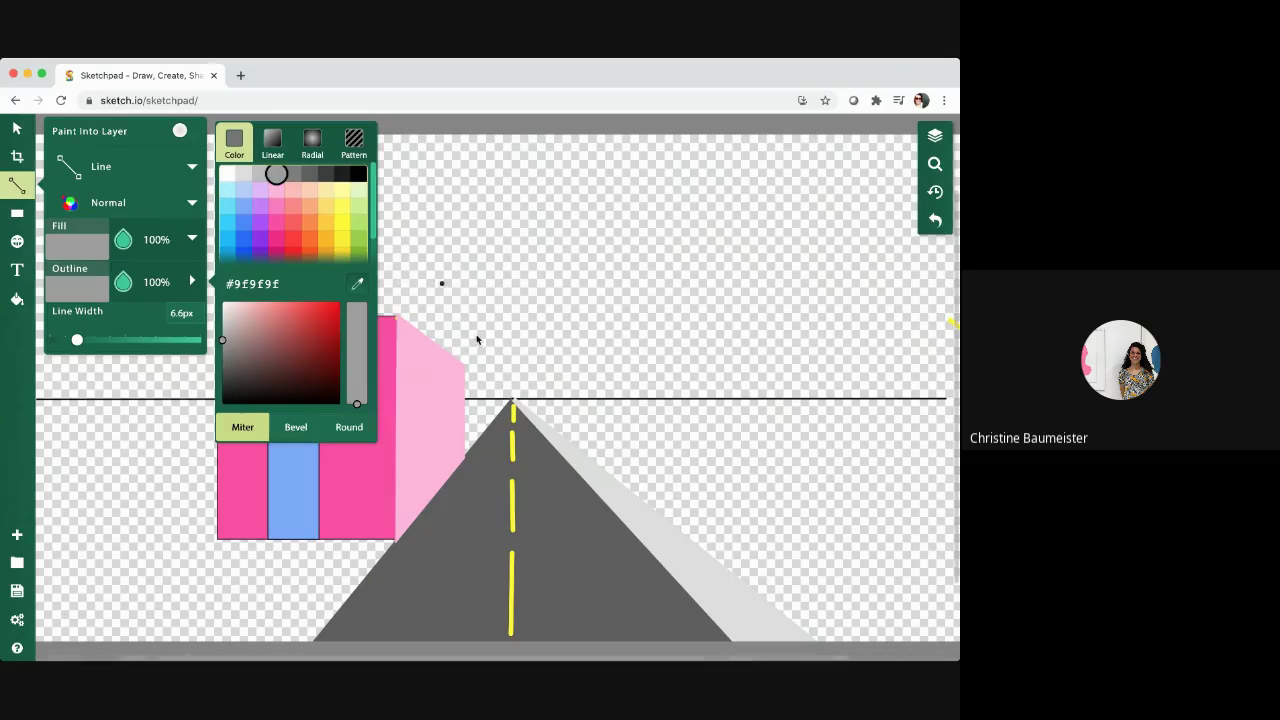
mouse_move(512, 404)
left_mouse_down()
mouse_move(734, 603)
mouse_move(733, 644)
left_mouse_up()
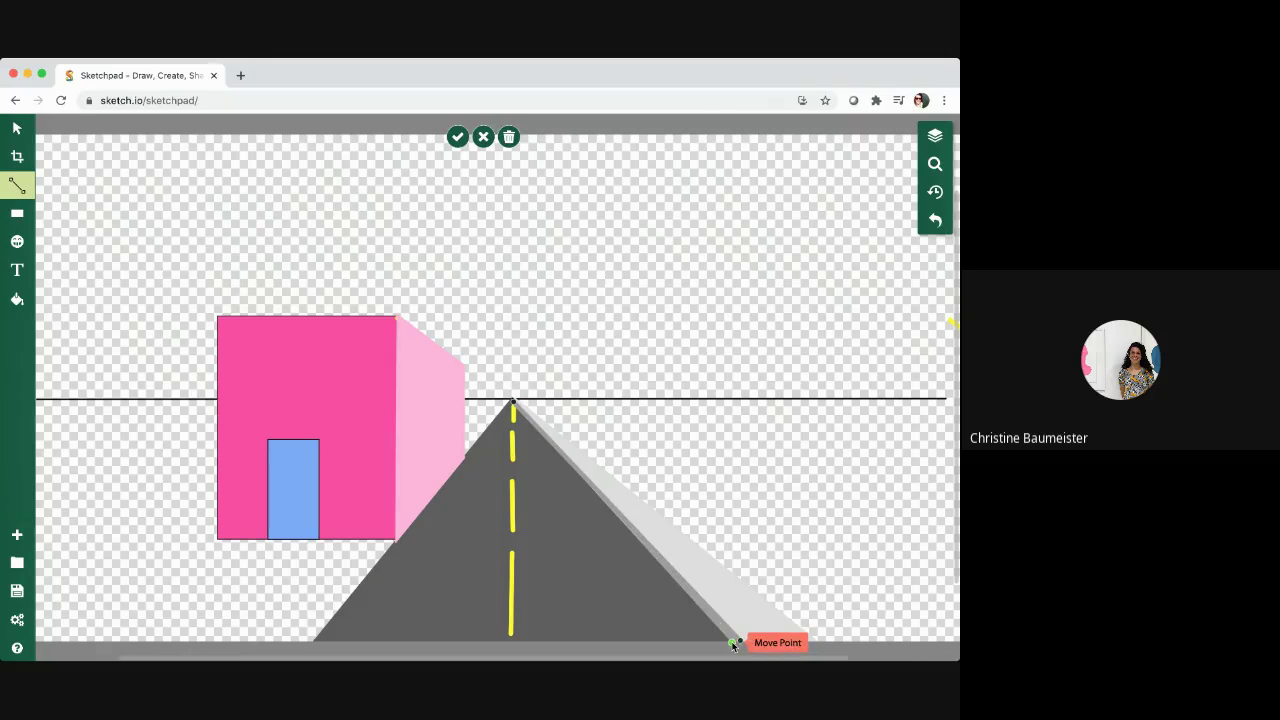
key("Return")
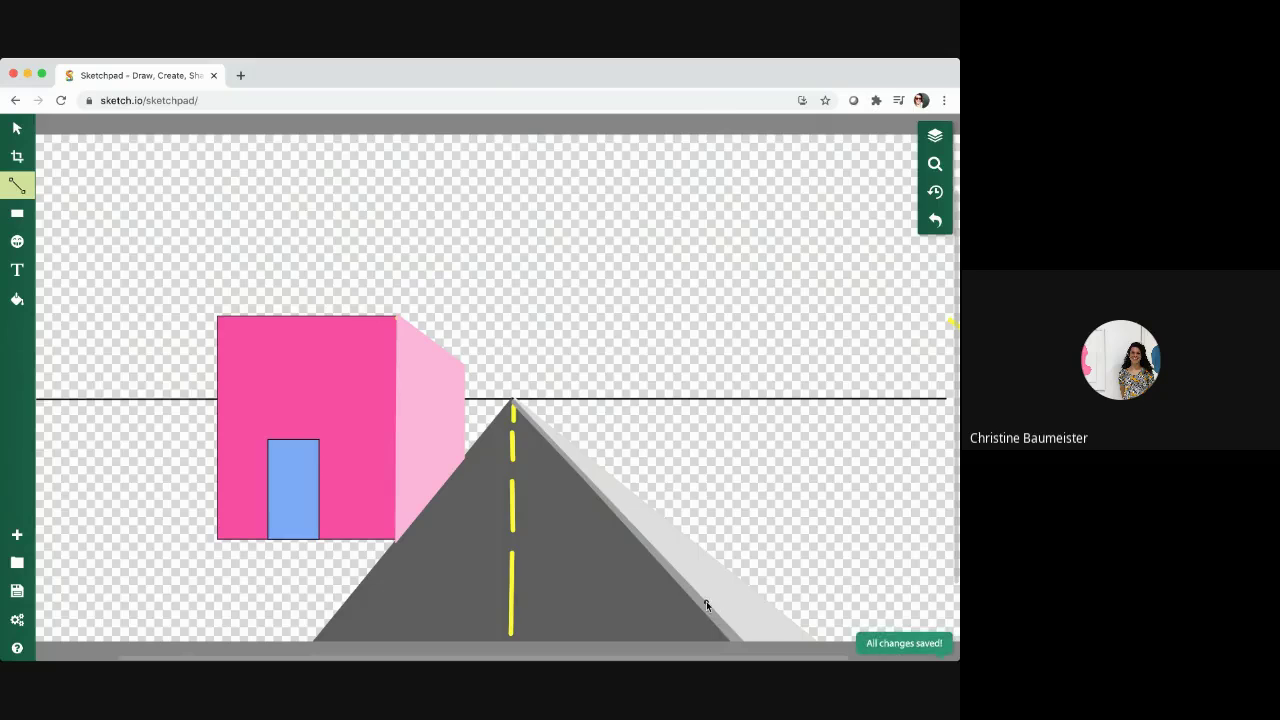
Draw eight short horizontal gray lines across the sidewalk, making them shorter and closer together toward the vanishing point.
left_click(706, 601)
left_click_drag(734, 603, 768, 603)
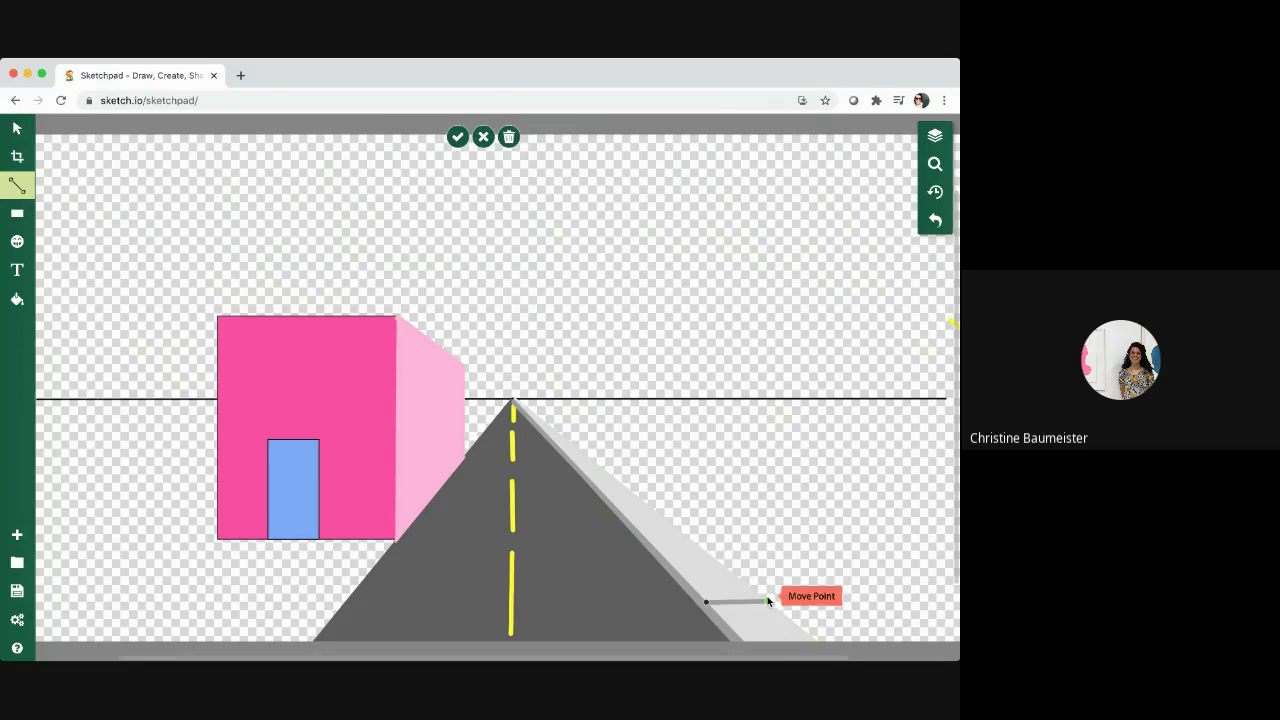
key("Return")
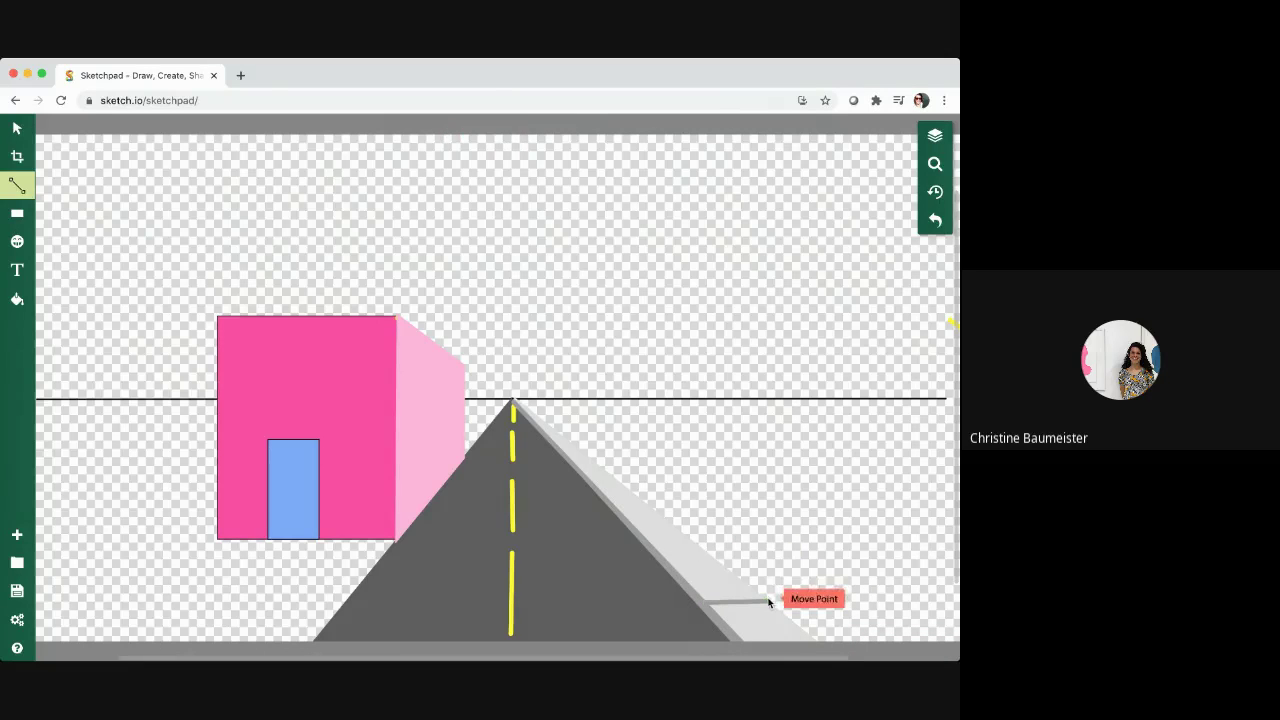
left_click(669, 564)
left_click_drag(669, 564, 722, 566)
left_click_drag(636, 531, 682, 536)
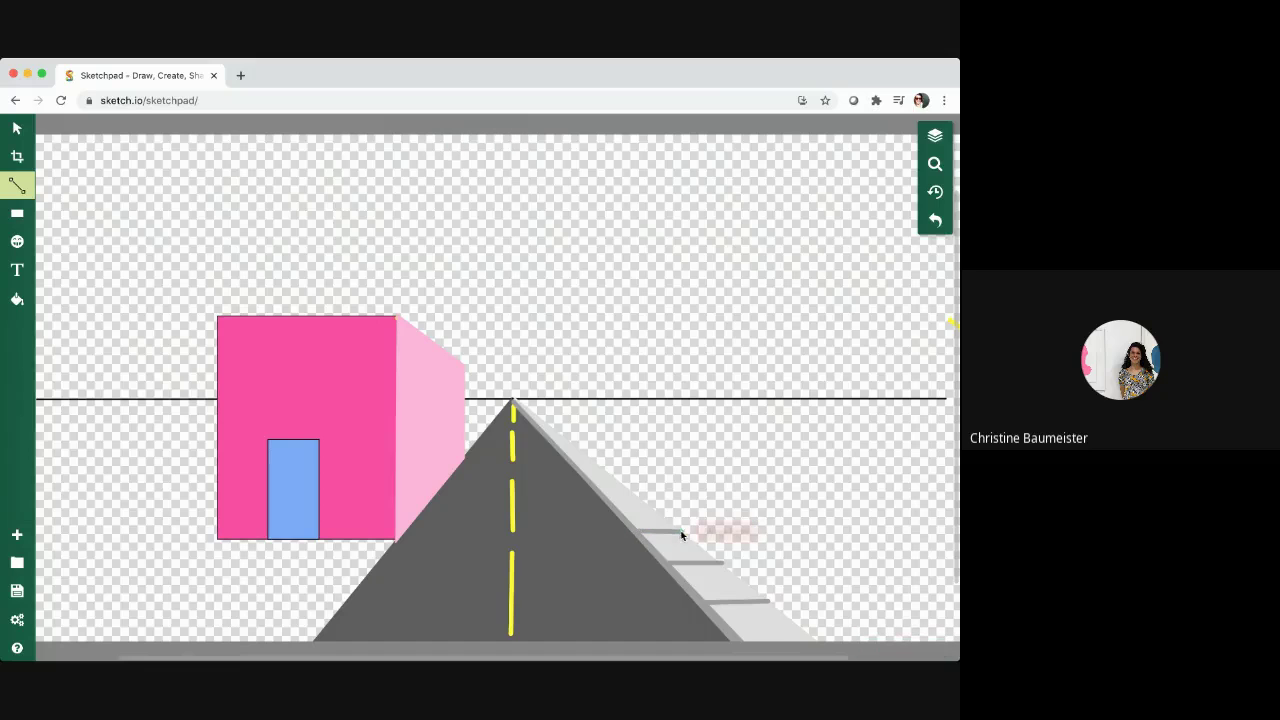
left_click_drag(615, 506, 607, 470)
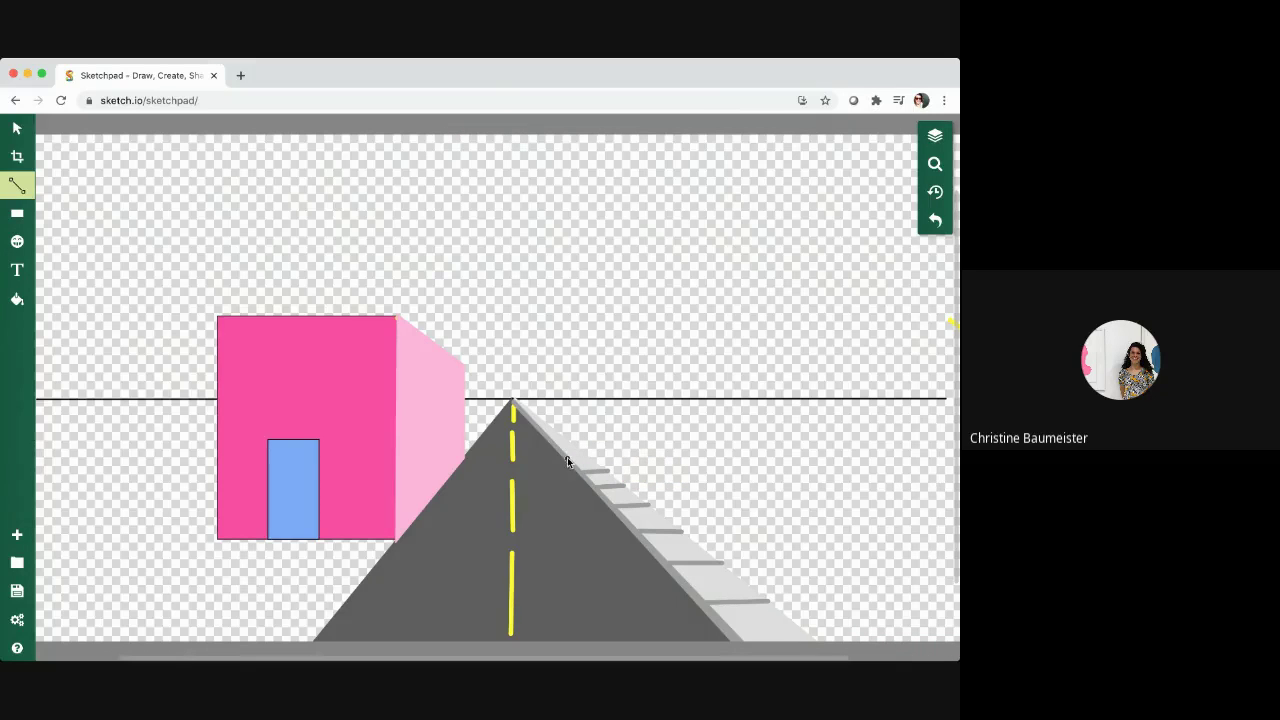
left_click_drag(569, 456, 594, 460)
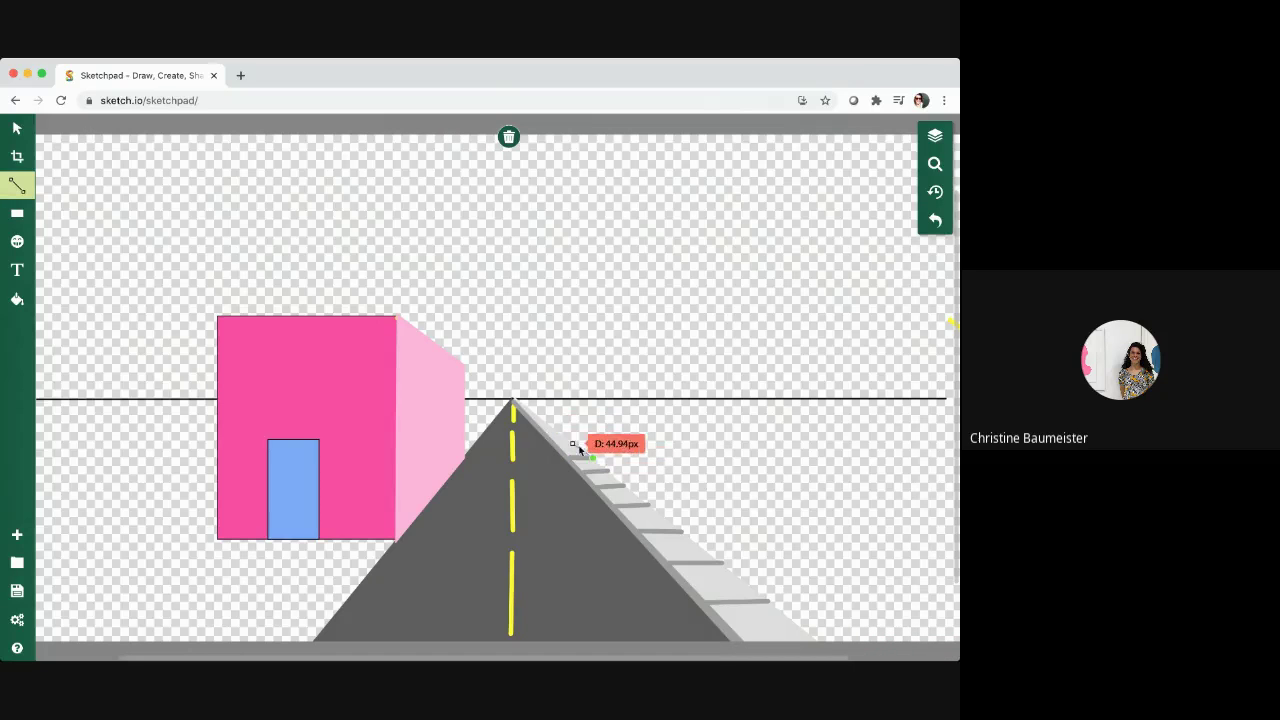
mouse_move(591, 455)
left_mouse_down()
mouse_move(565, 440)
mouse_move(591, 455)
left_mouse_up()
left_click(551, 440)
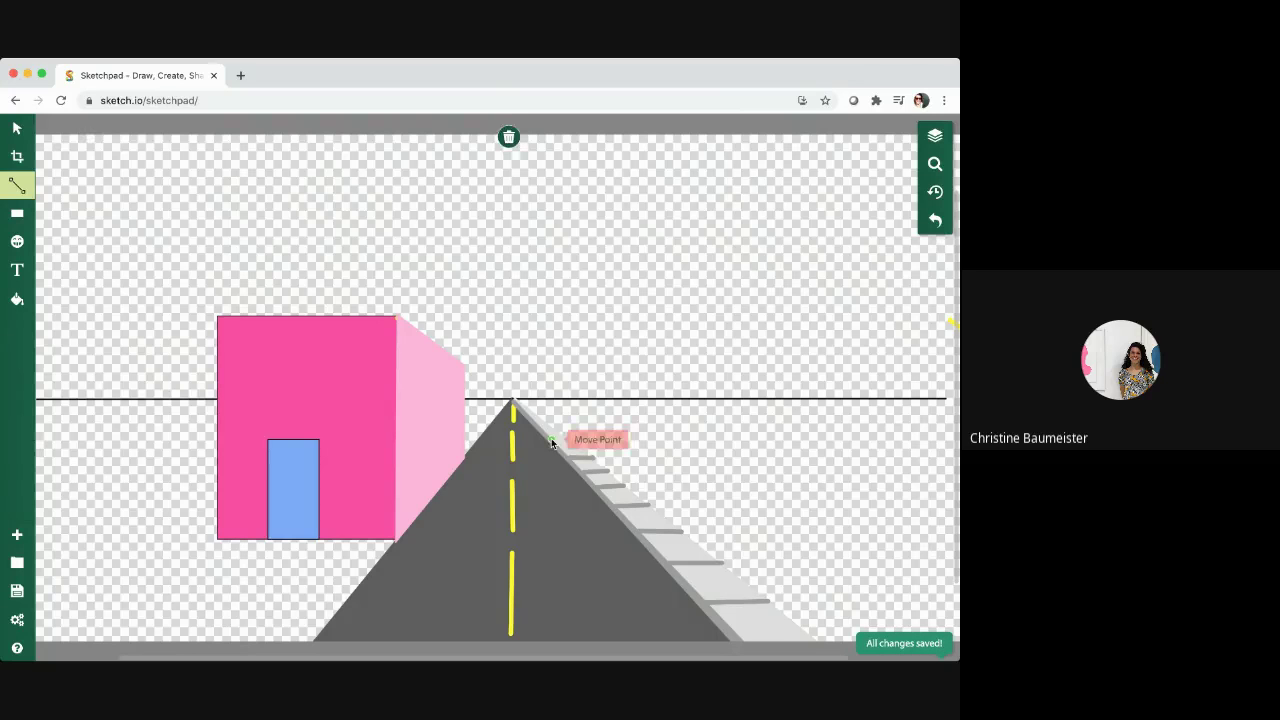
mouse_move(551, 440)
left_mouse_down()
mouse_move(571, 436)
mouse_move(557, 427)
mouse_move(563, 437)
left_mouse_up()
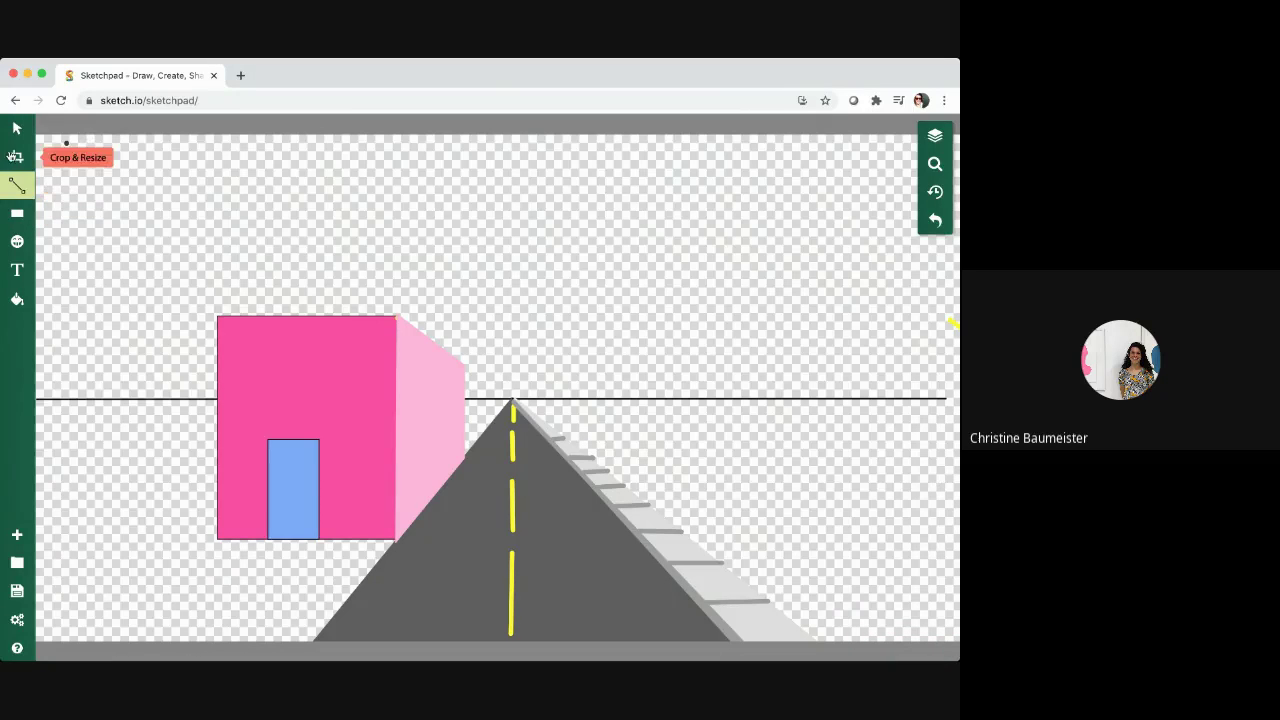
Crop the canvas tightly around the building, road and sidewalk, cutting off the yellow guide line and keeping some sky.
left_click(17, 157)
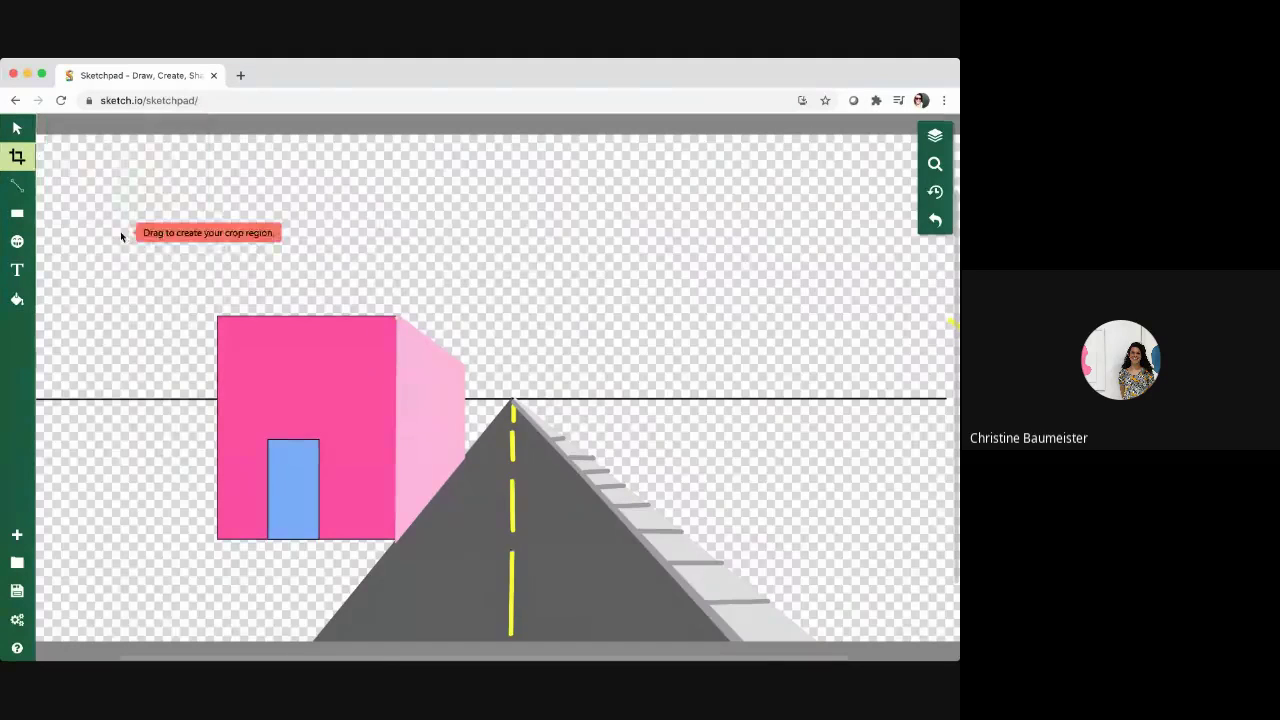
left_click_drag(120, 231, 843, 633)
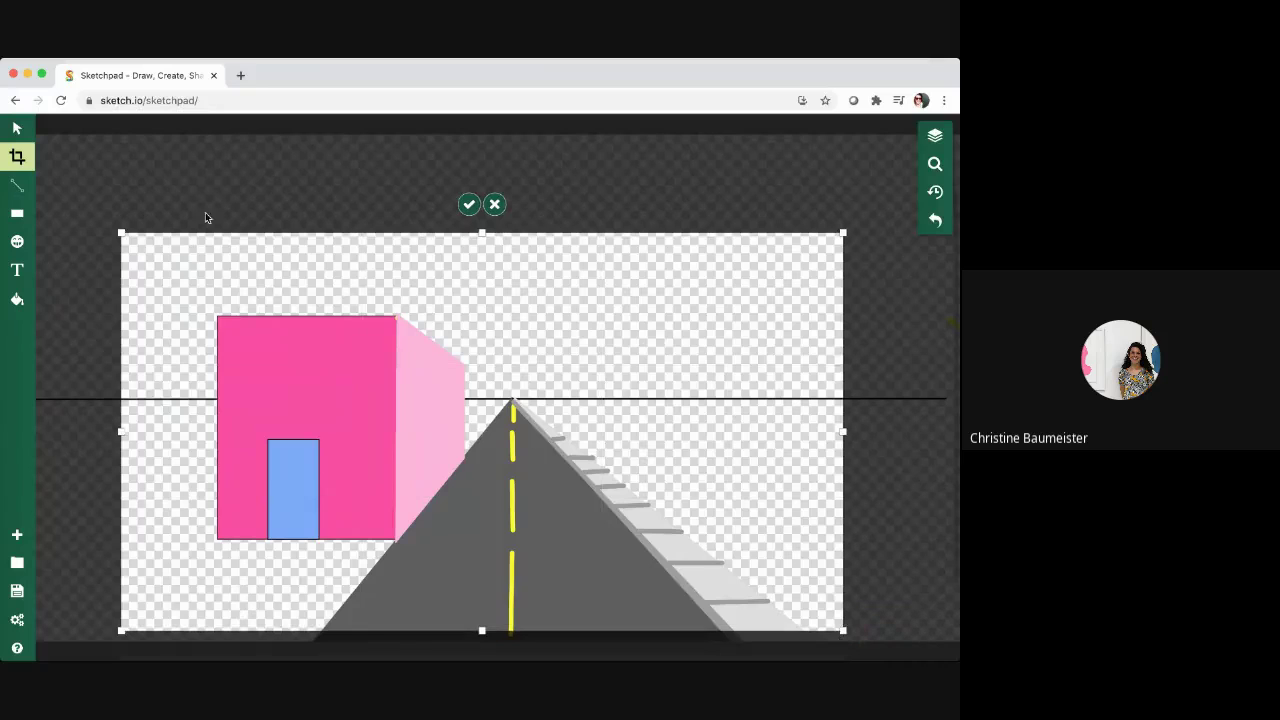
left_click_drag(487, 232, 487, 198)
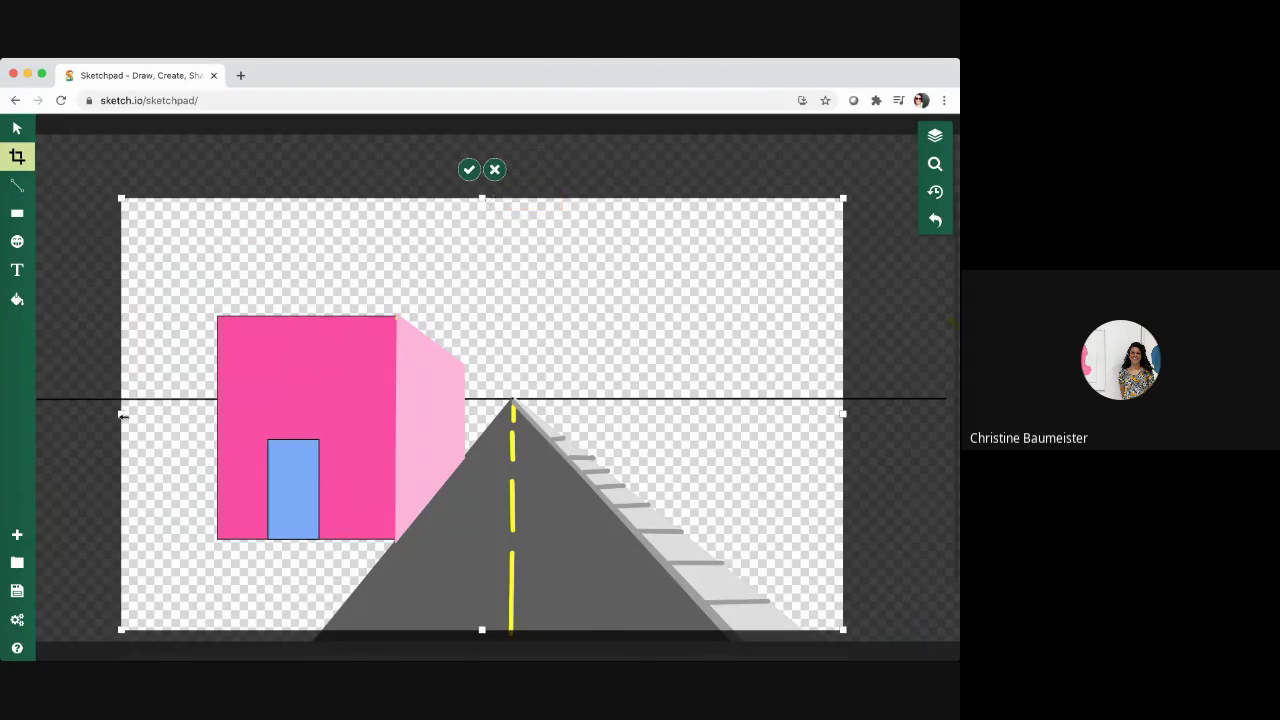
left_click_drag(121, 414, 148, 416)
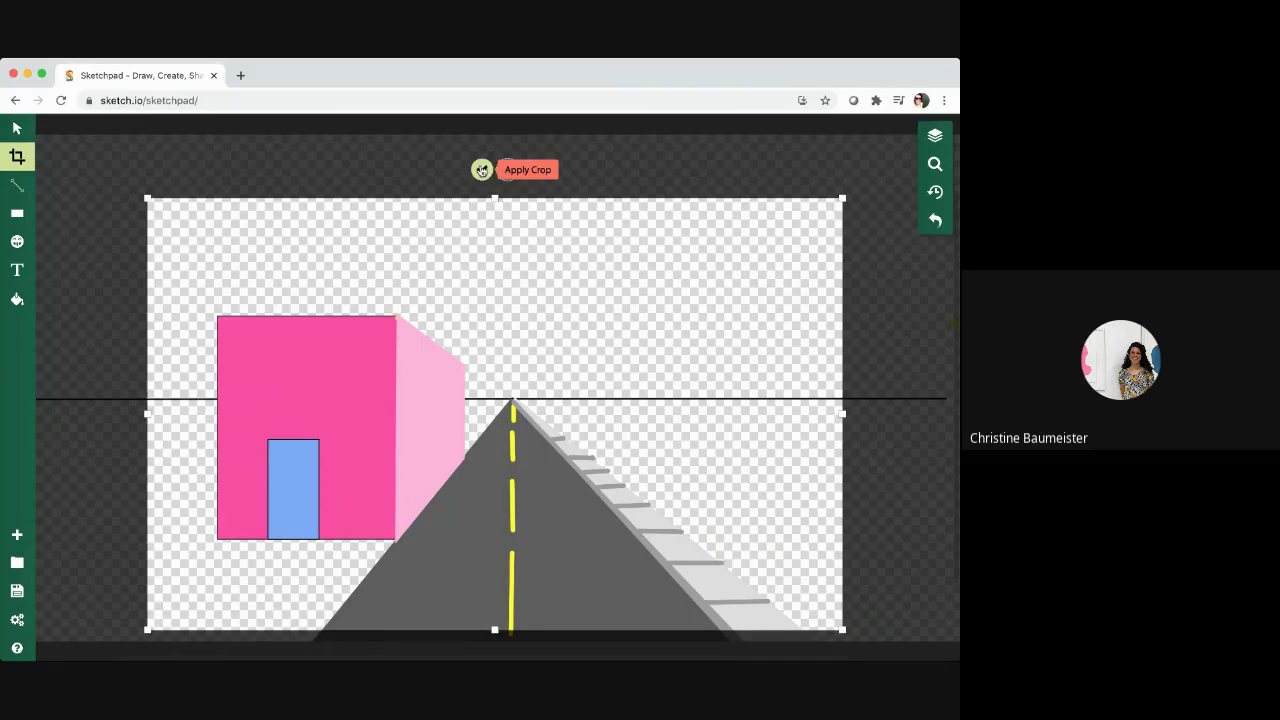
left_click(482, 170)
Fill the ground around the building and the small gap between its side wall and the road with light green #cef28f using Pixel Fill.
left_click(17, 300)
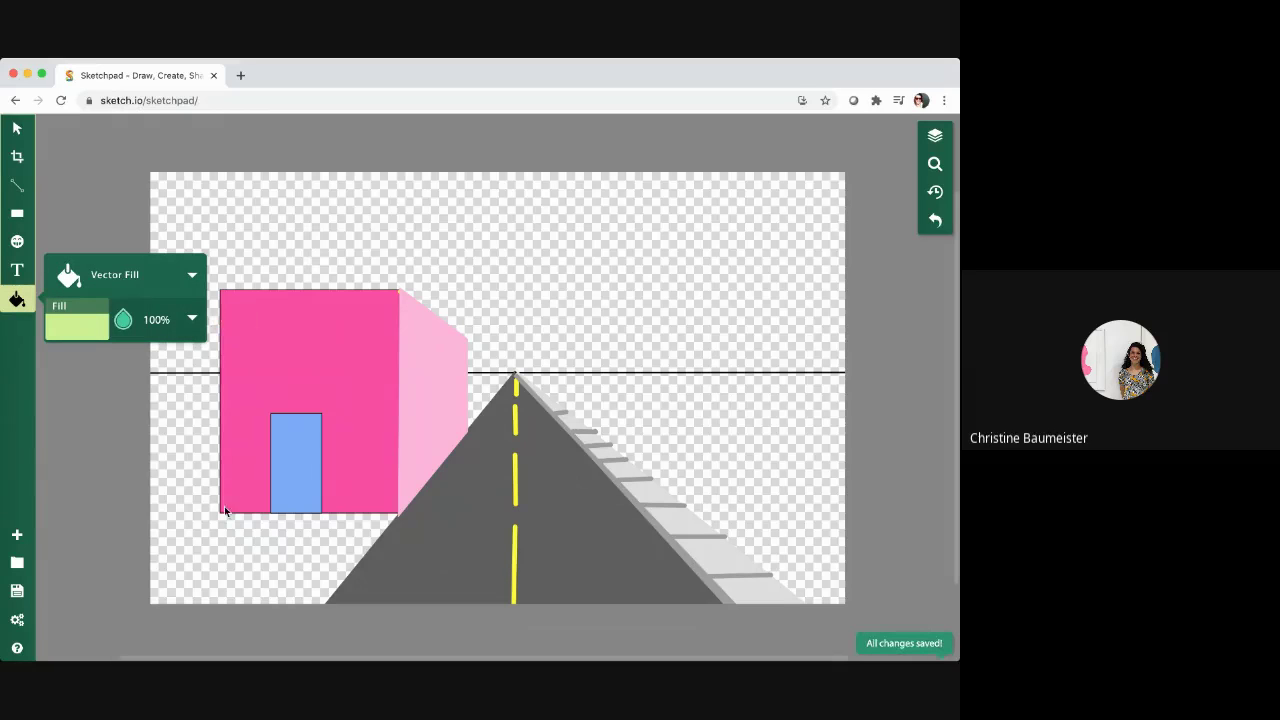
left_click(78, 338)
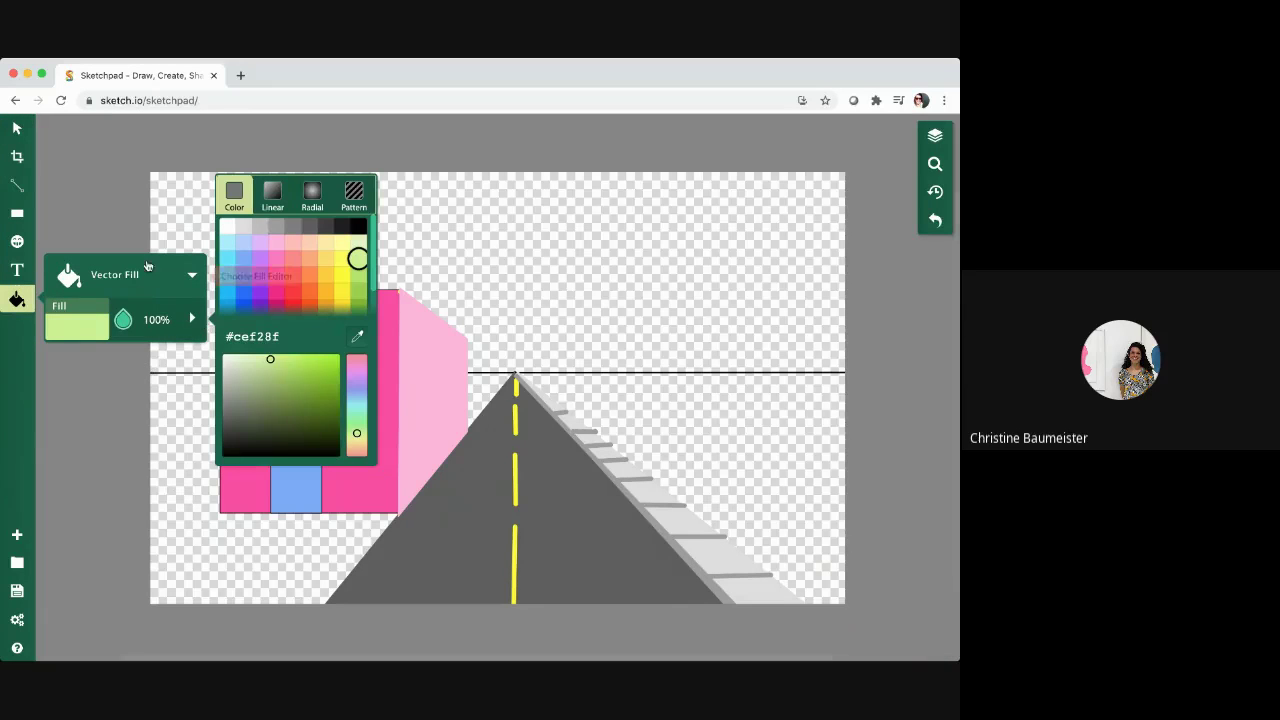
left_click(130, 279)
left_click(260, 288)
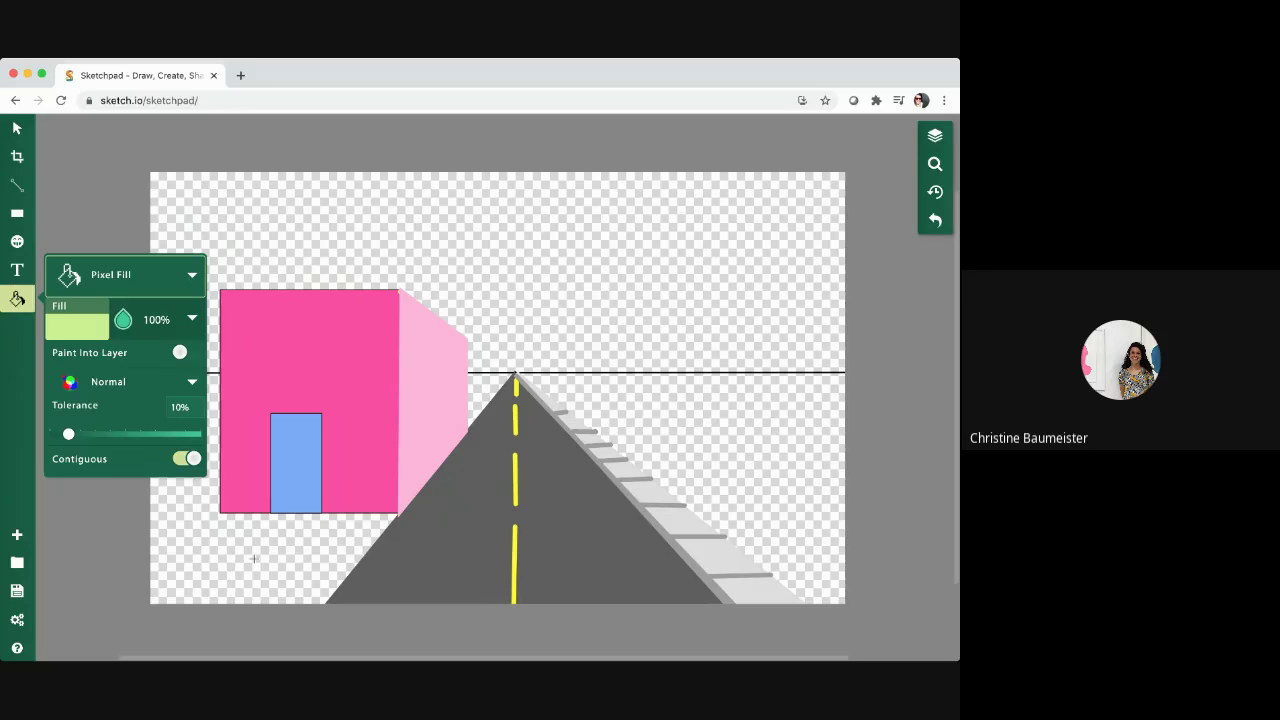
left_click(77, 320)
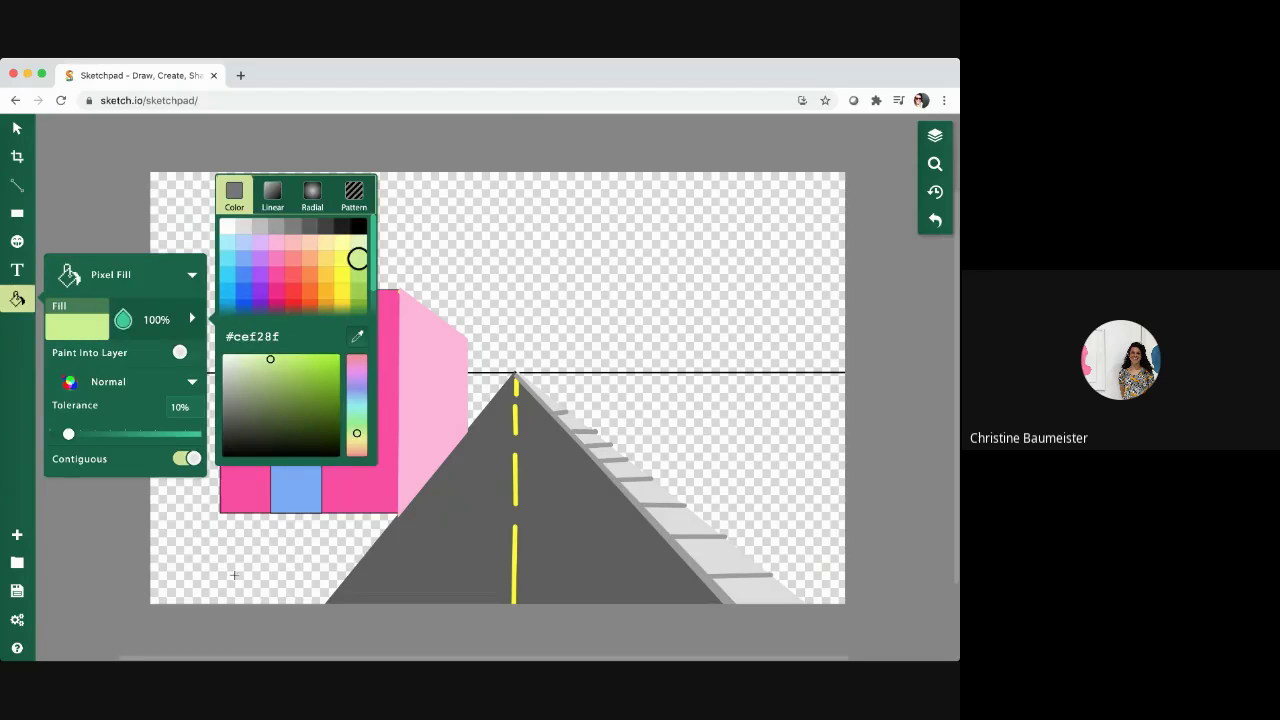
left_click(234, 575)
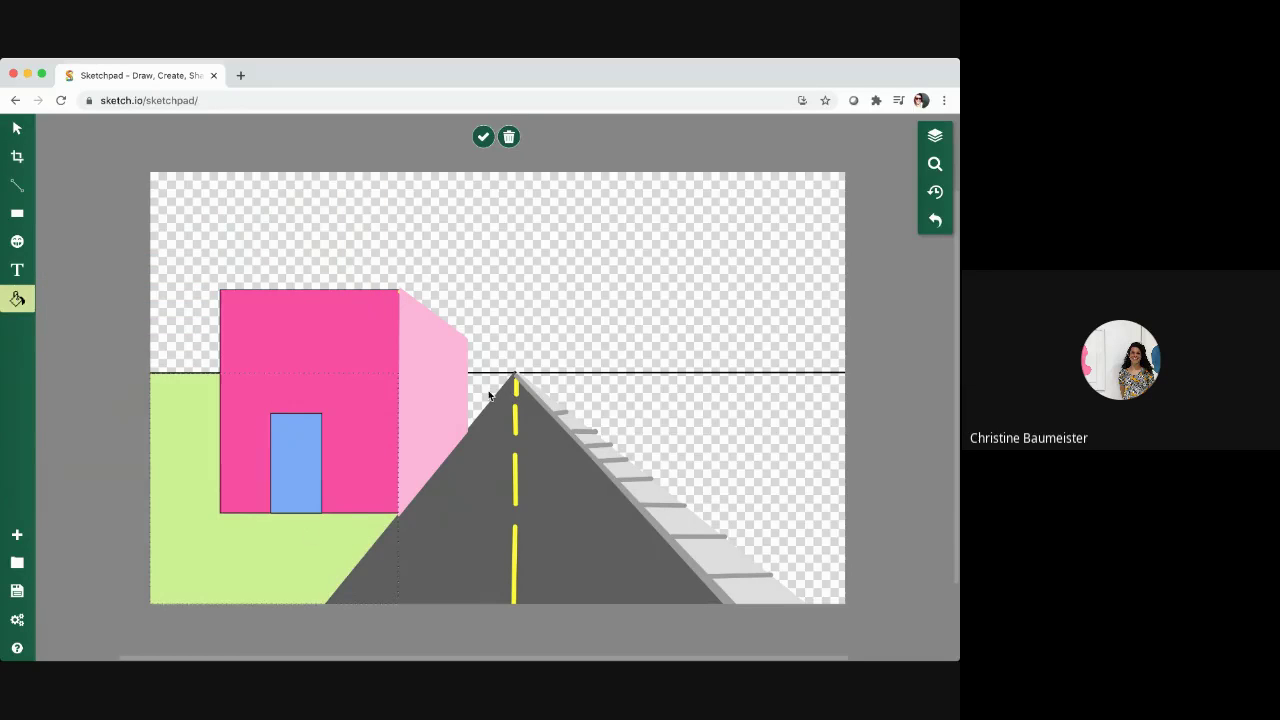
left_click(17, 299)
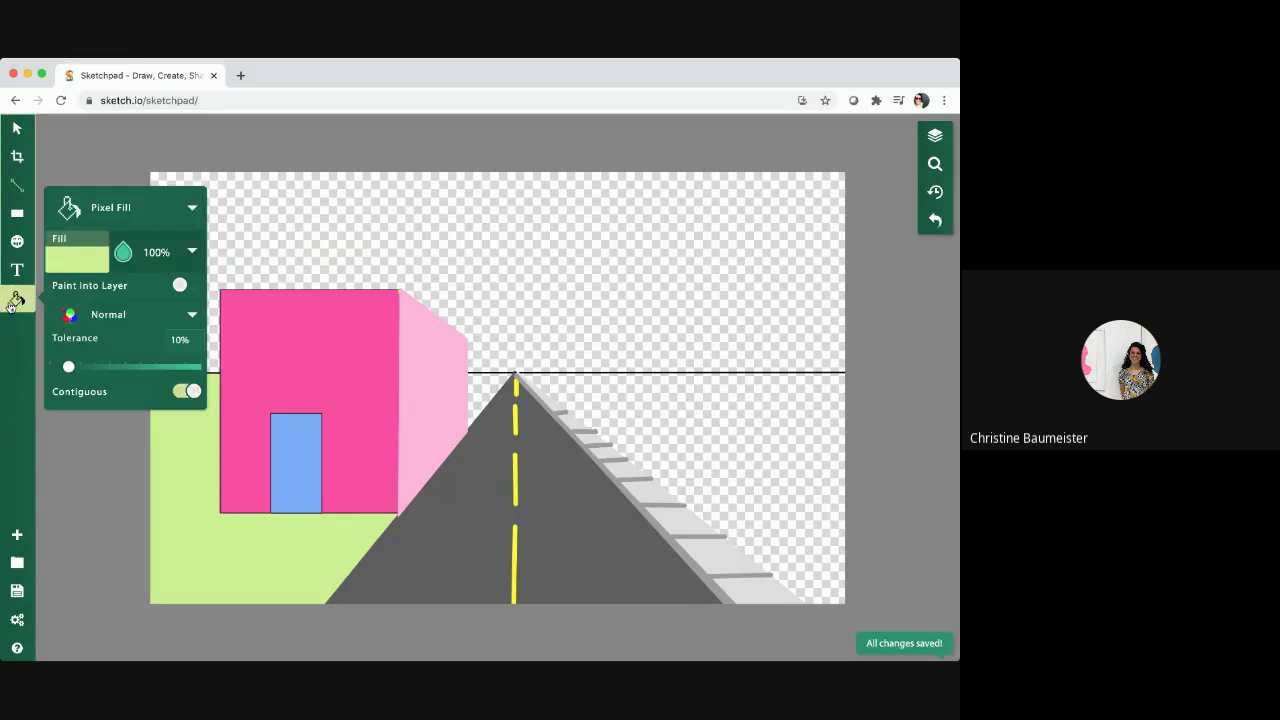
left_click(483, 393)
Try filling the ground beyond the sidewalk and changing the fill color to light blue #a8efff, and undo that fill.
left_click(17, 299)
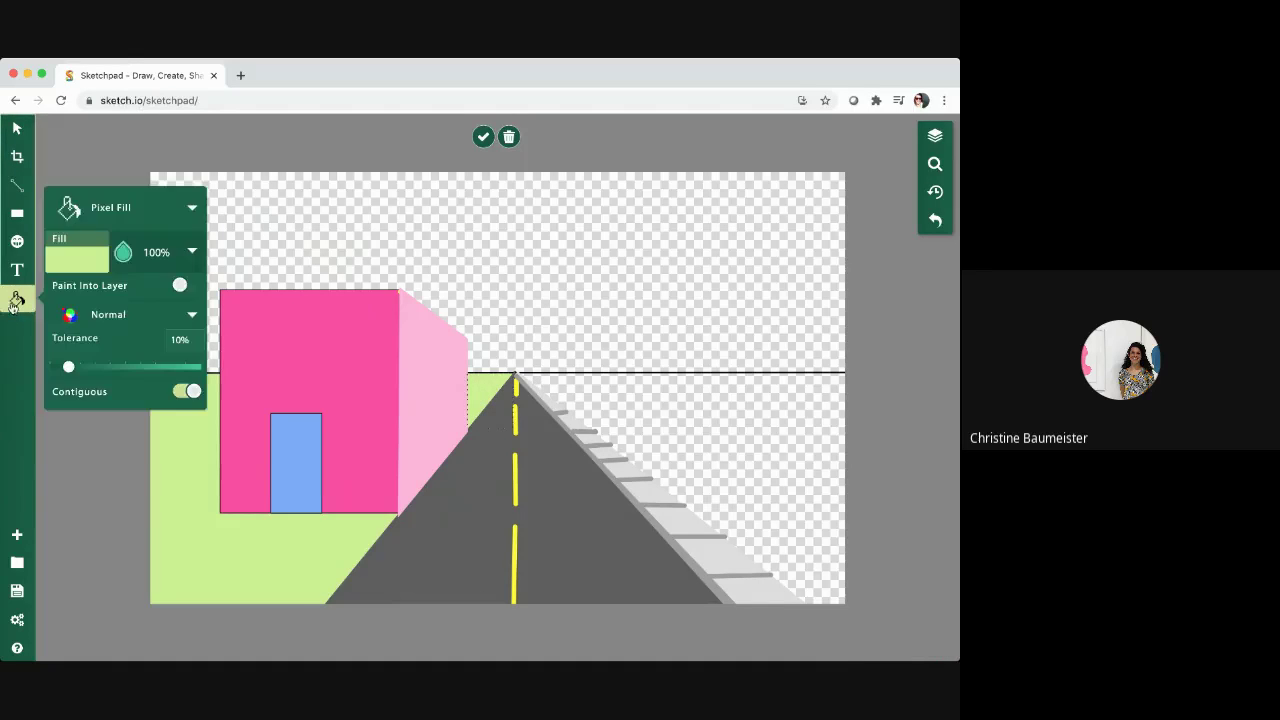
left_click(727, 427)
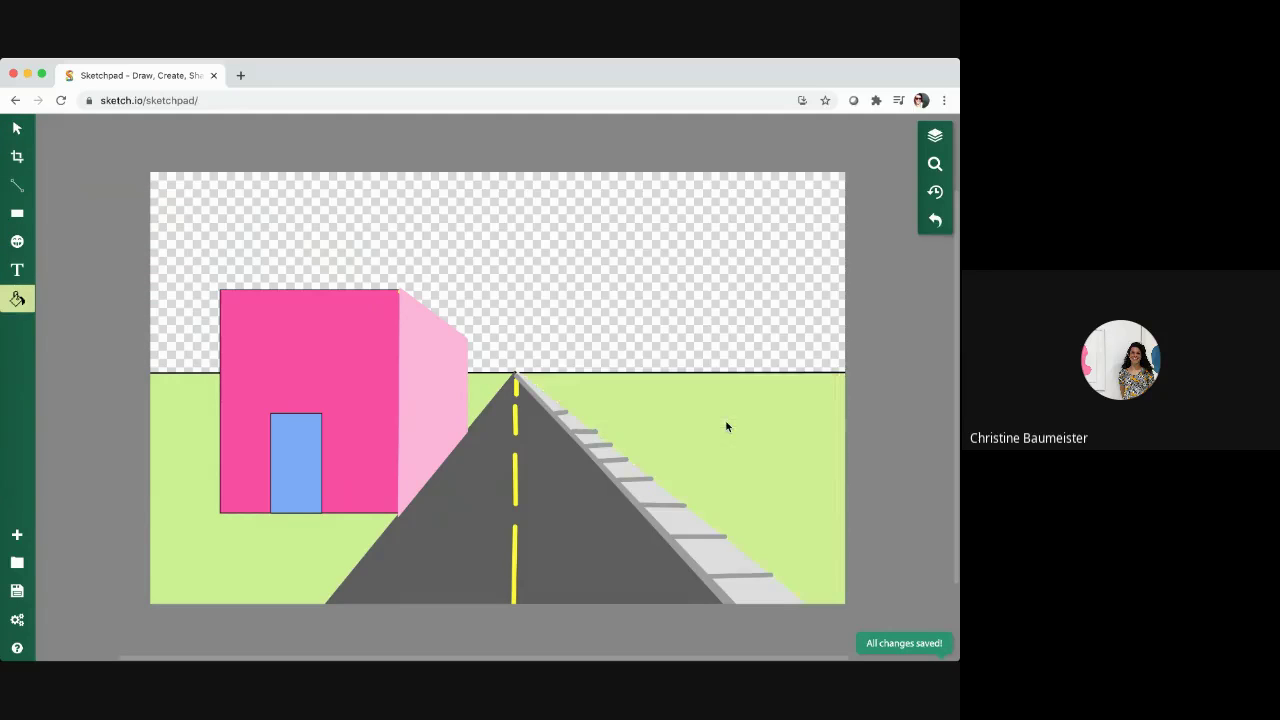
left_click(14, 301)
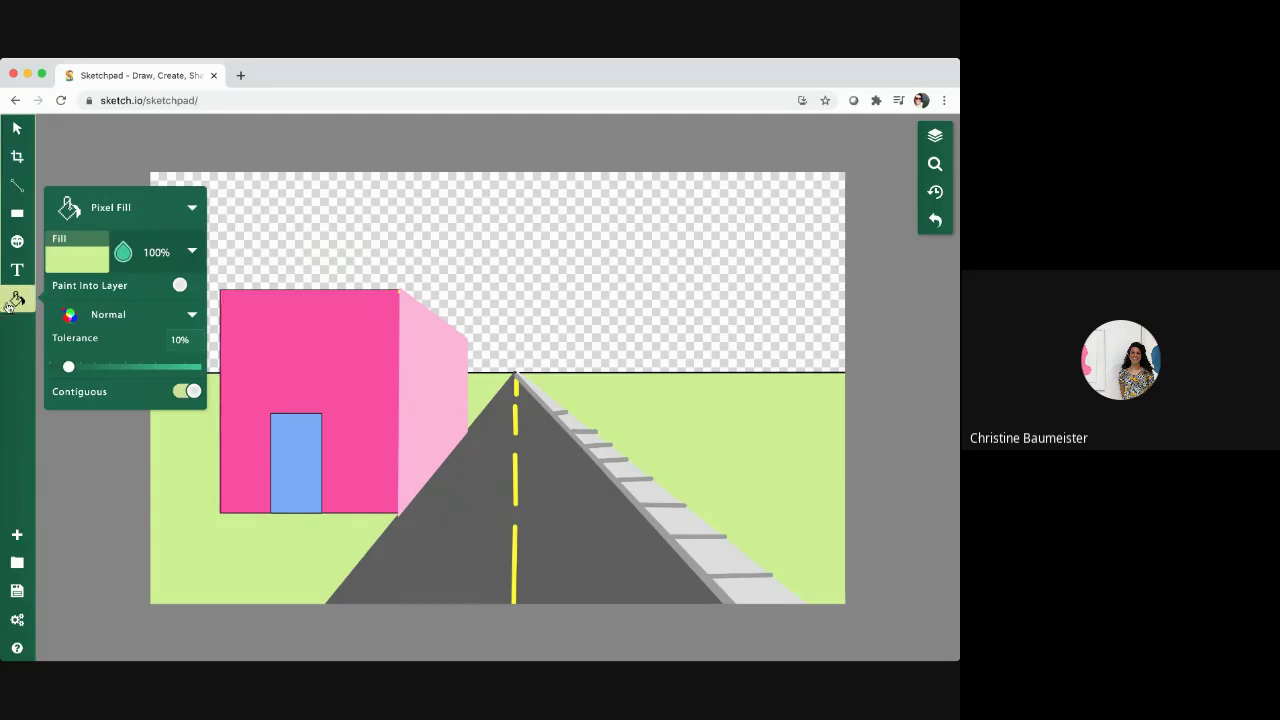
left_click(84, 260)
left_click(228, 186)
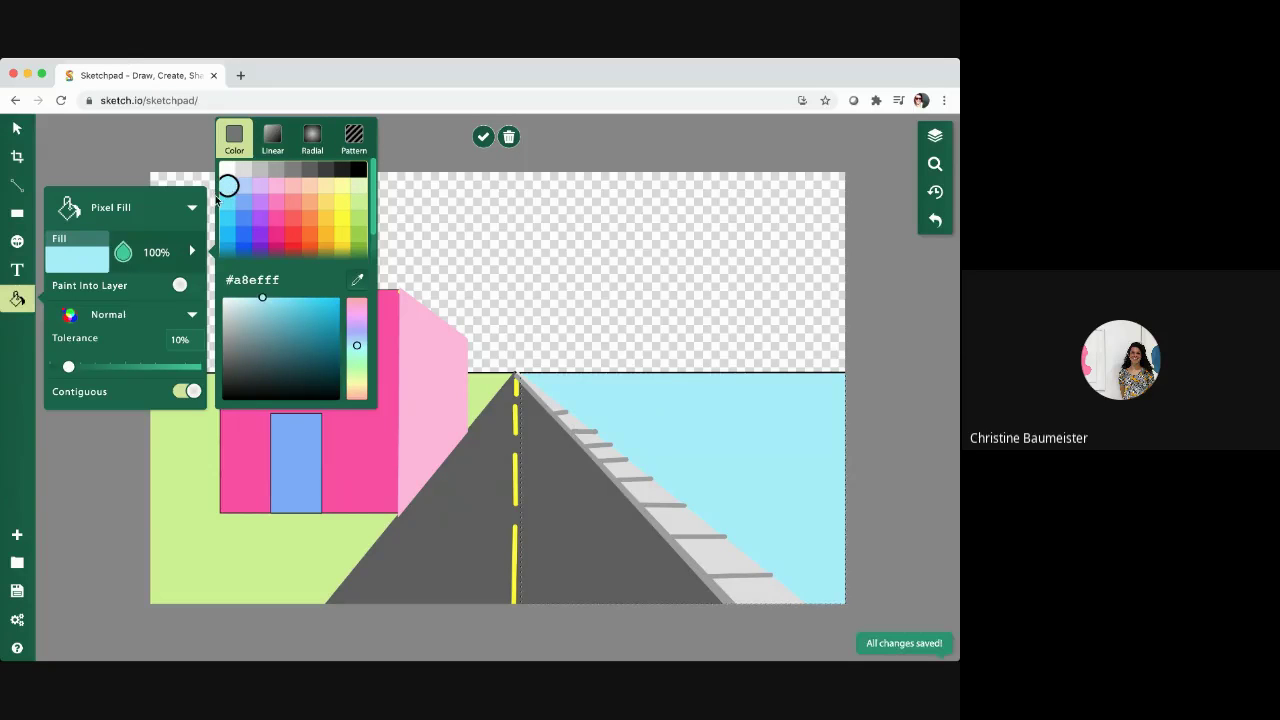
left_click(936, 219)
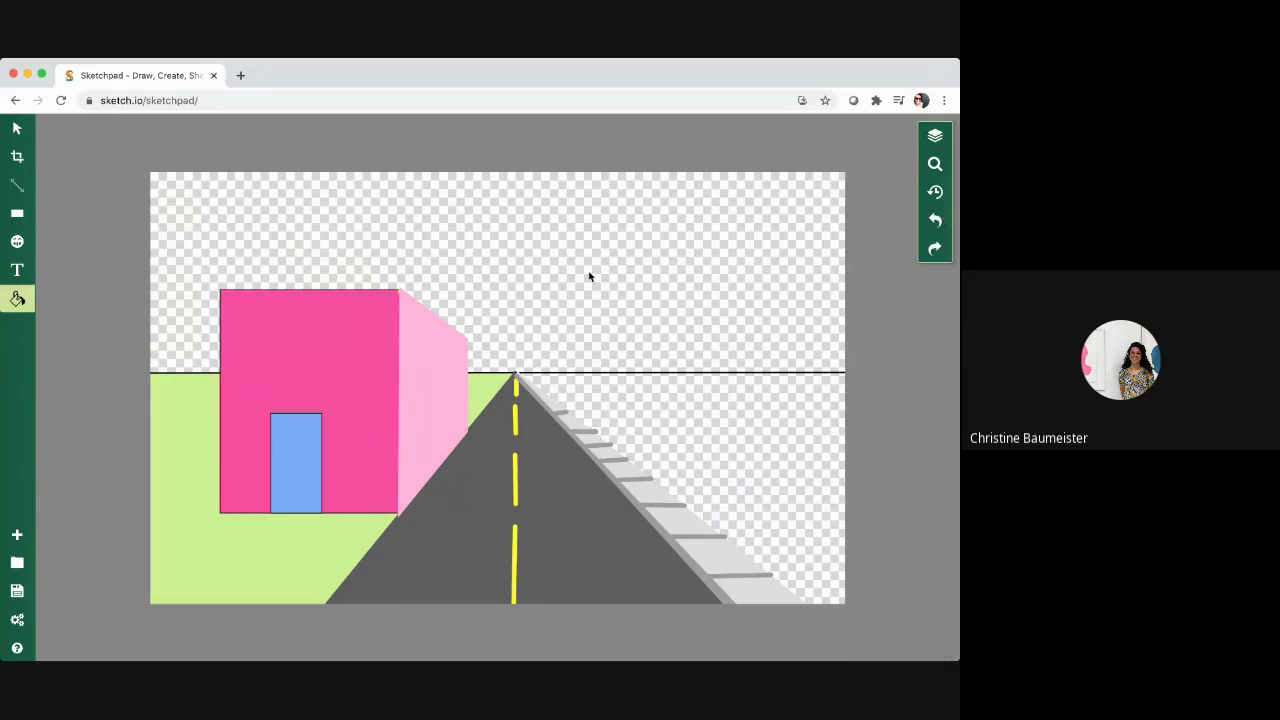
Fill the ground to the right of the sidewalk with light green #cef28f using Pixel Fill.
left_click(81, 272)
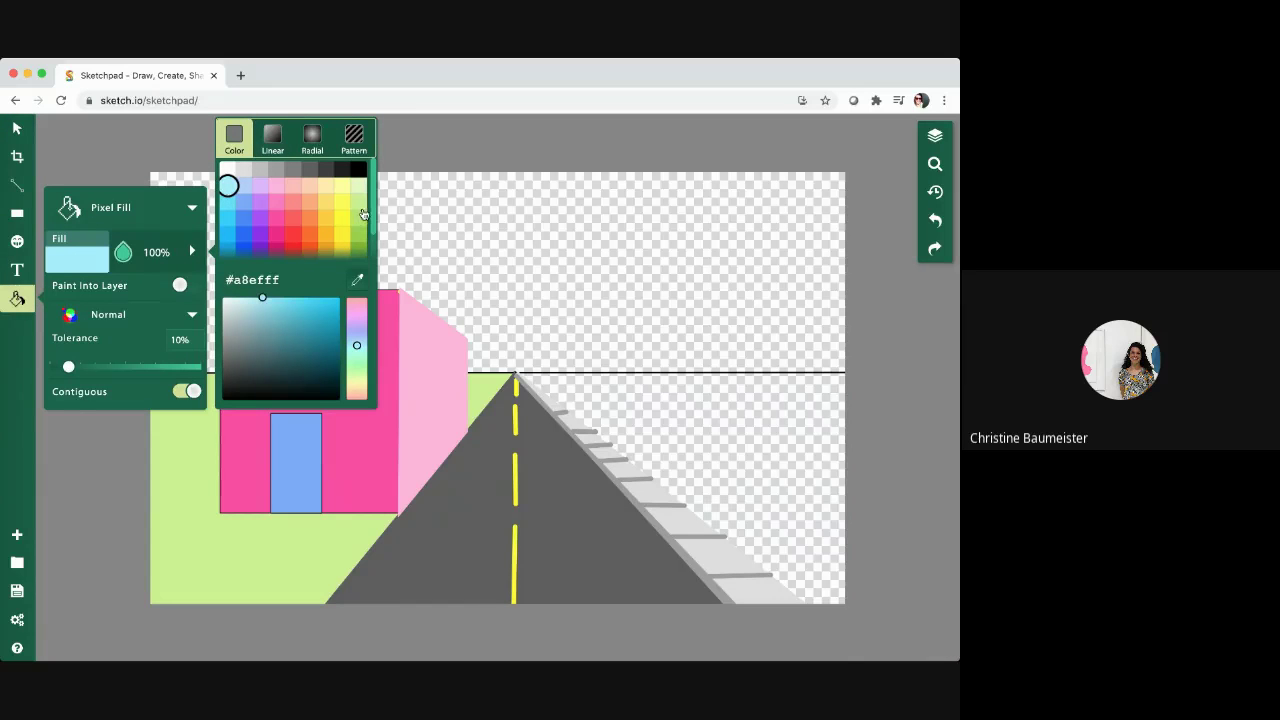
left_click(358, 203)
left_click(735, 461)
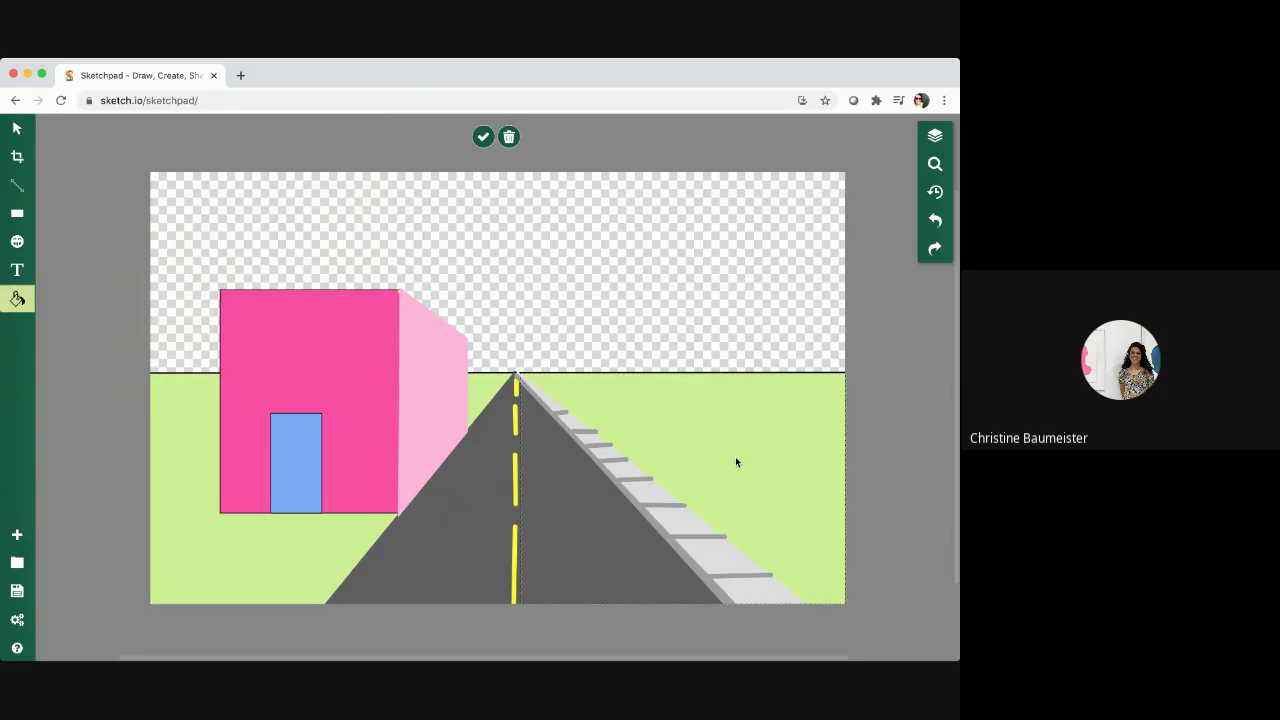
Fill the transparent sky above the horizon with light blue #a8efff using Pixel Fill.
left_click(17, 298)
left_click(84, 259)
left_click(600, 243)
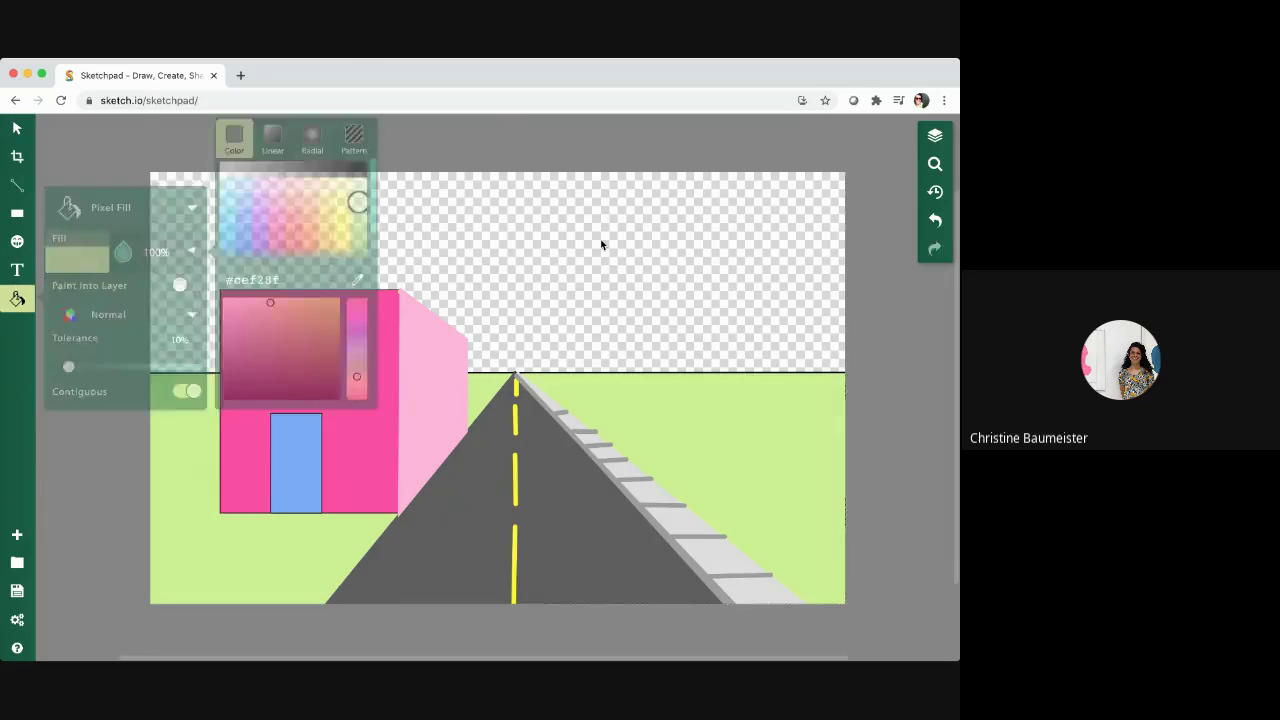
left_click(495, 243)
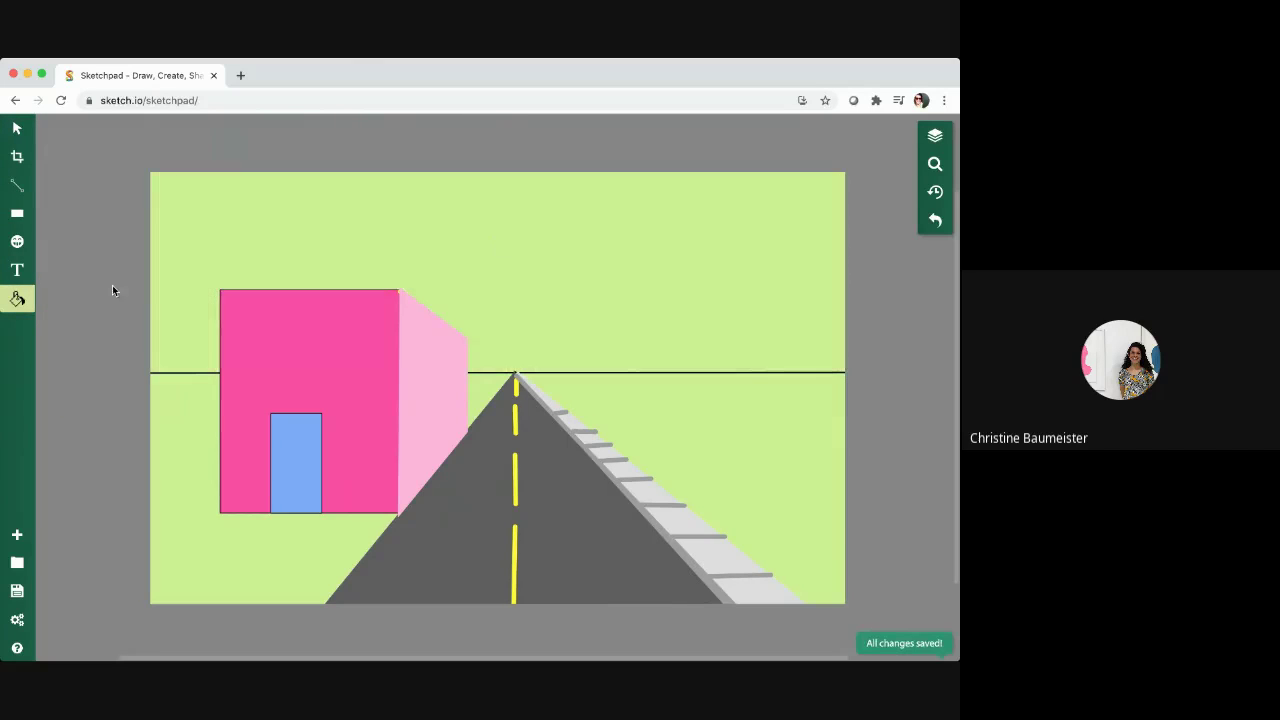
left_click(17, 298)
left_click(90, 258)
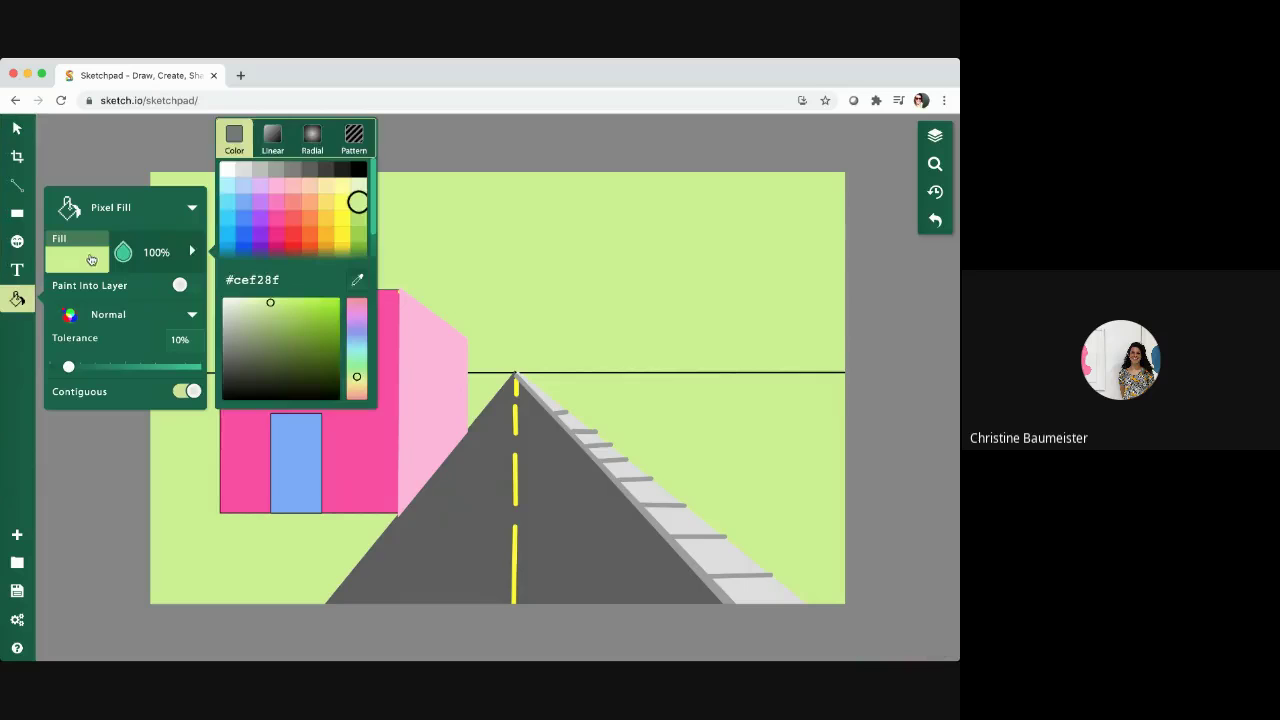
left_click(226, 187)
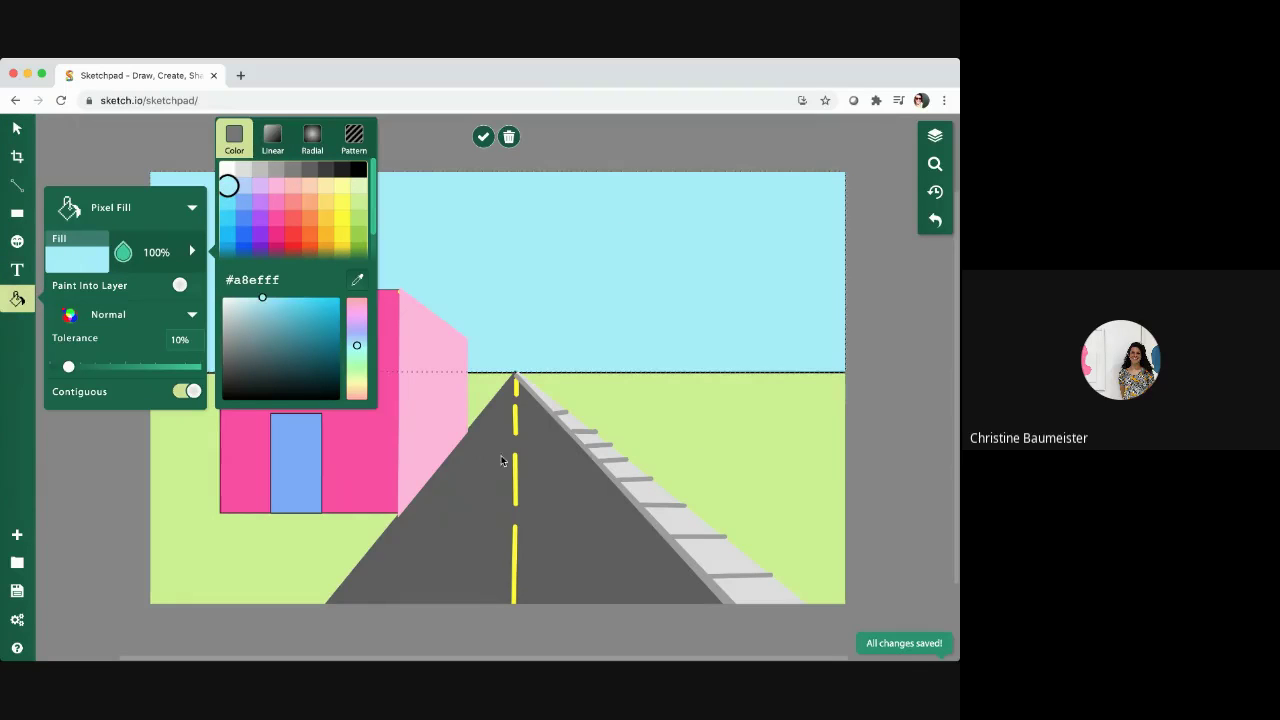
left_click(509, 515)
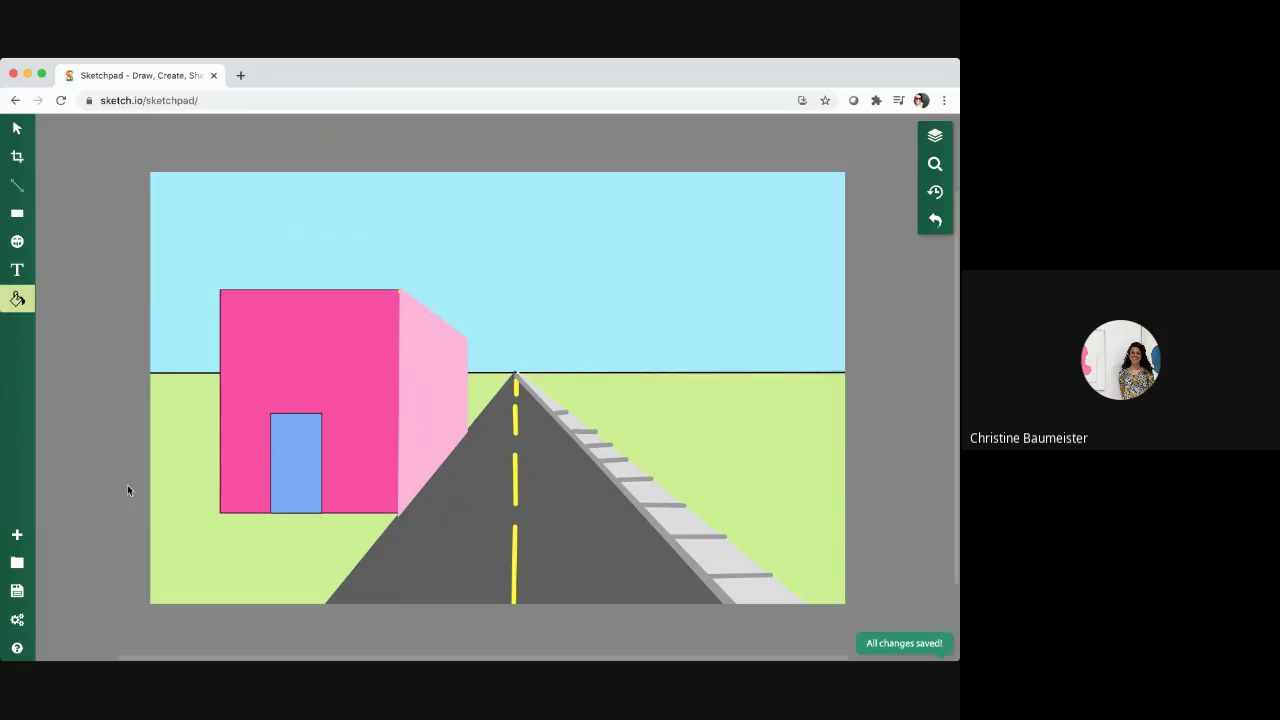
Export the finished street scene as a downloaded JPEG file.
left_click(17, 594)
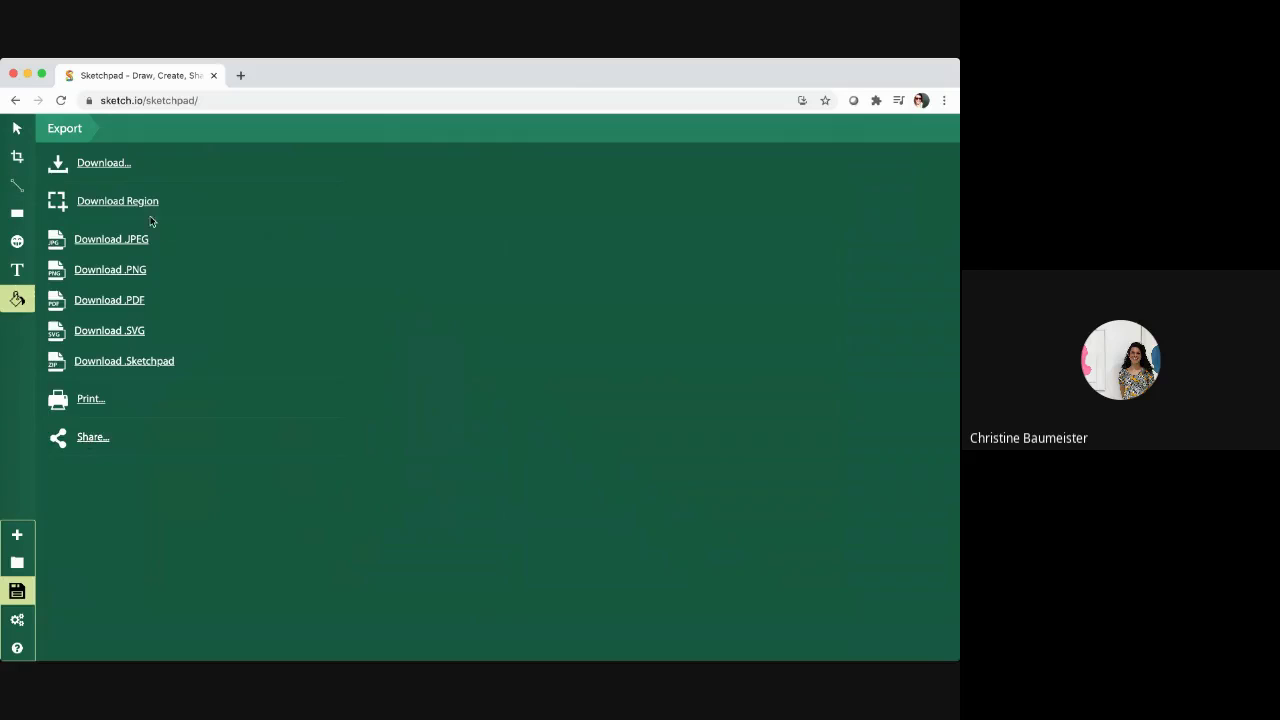
left_click(121, 243)
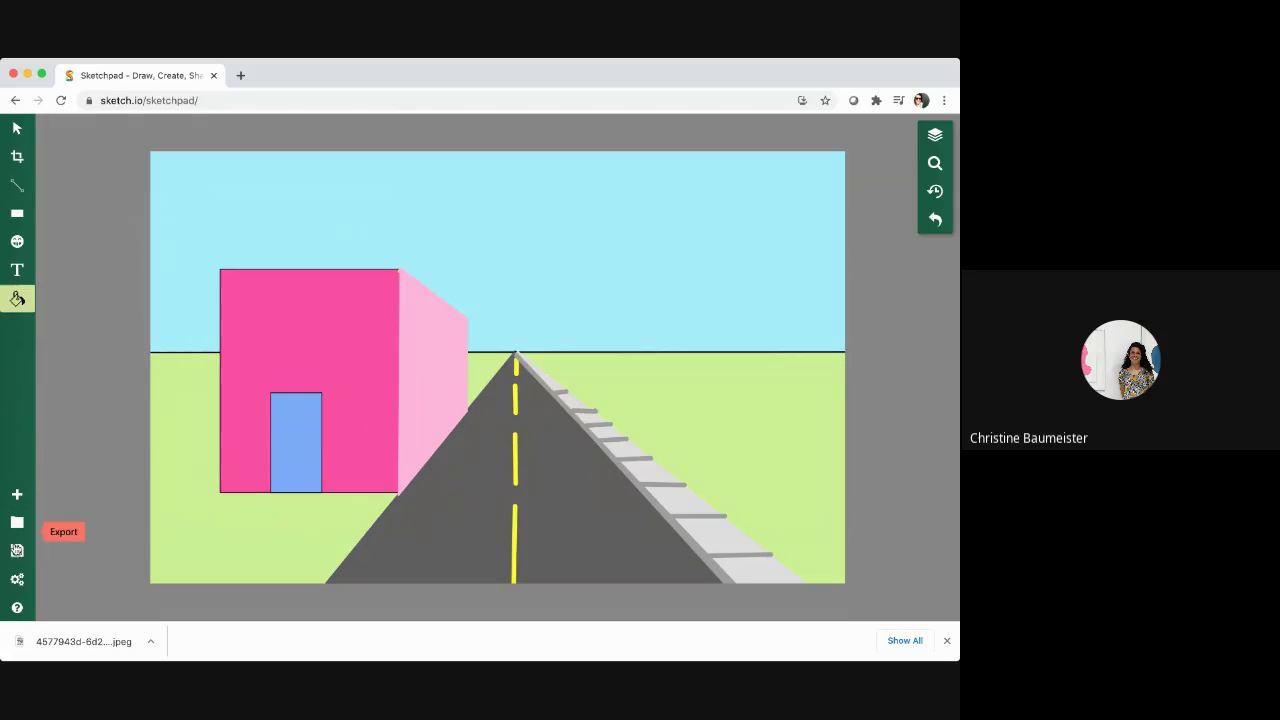
Share the drawing online as a JPEG at 72 DPI and 1.0x scale, agreeing to the privacy policy and terms of service.
left_click(17, 550)
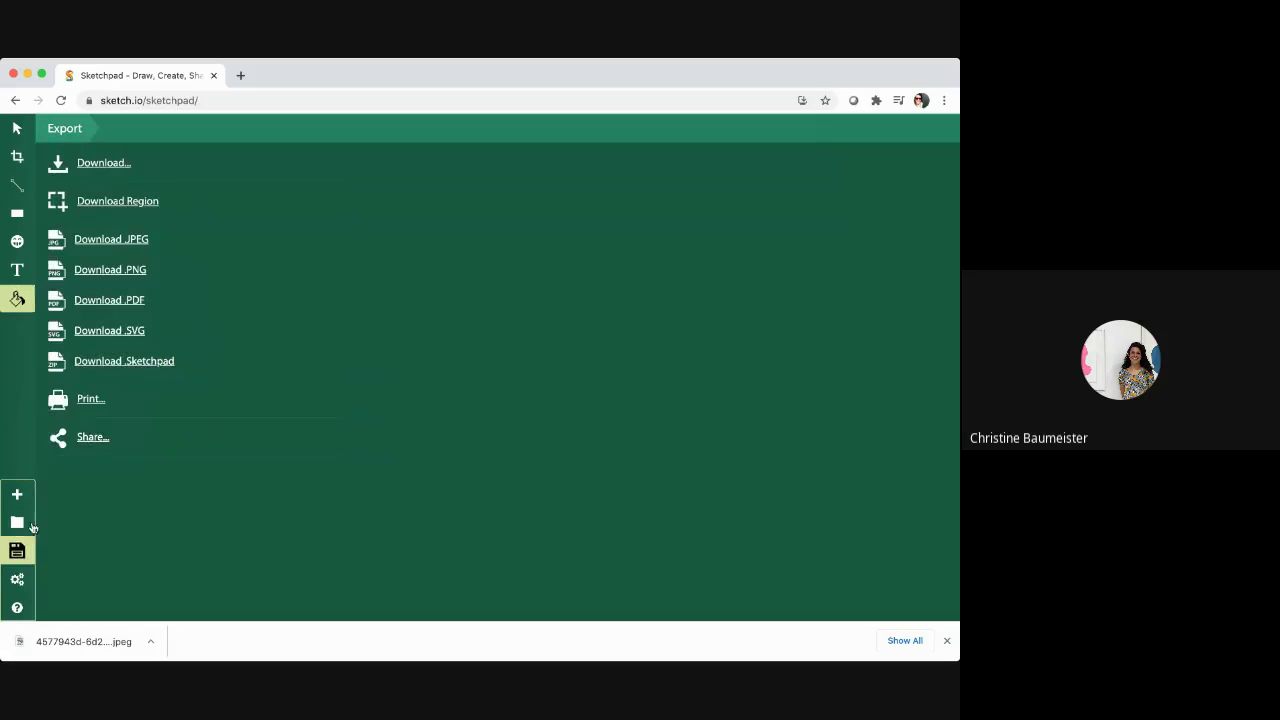
left_click(92, 437)
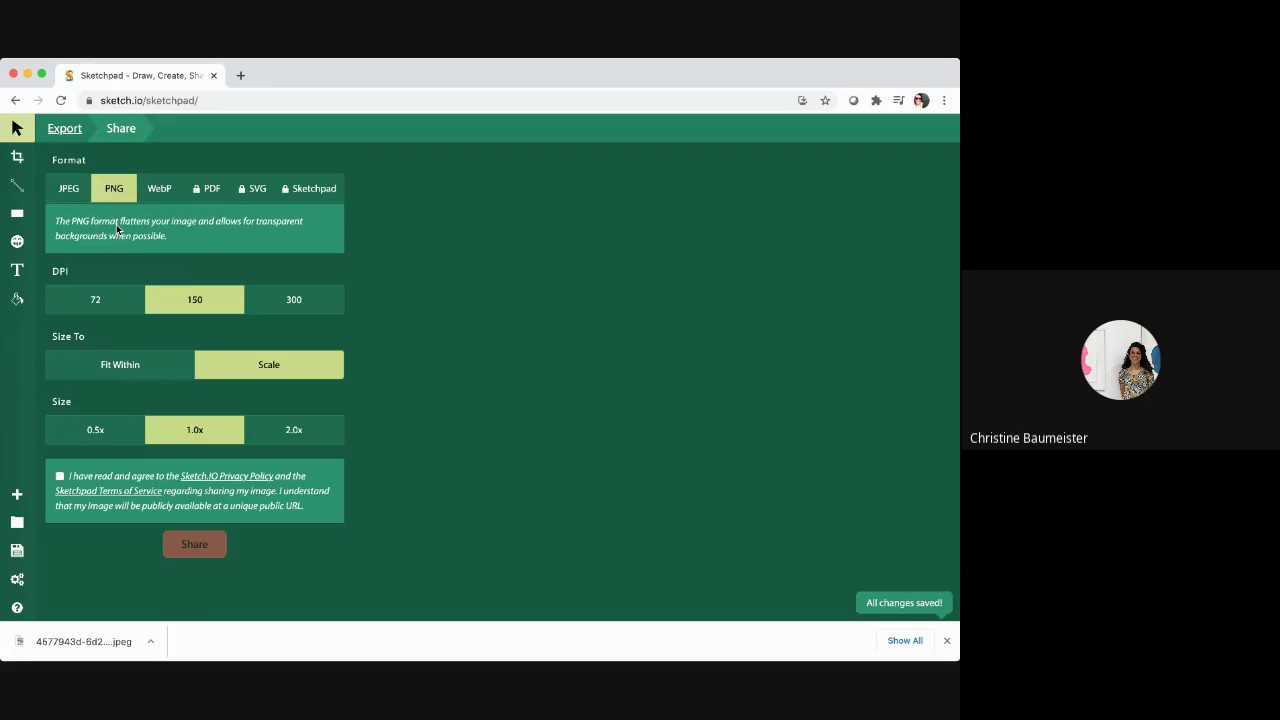
left_click(69, 195)
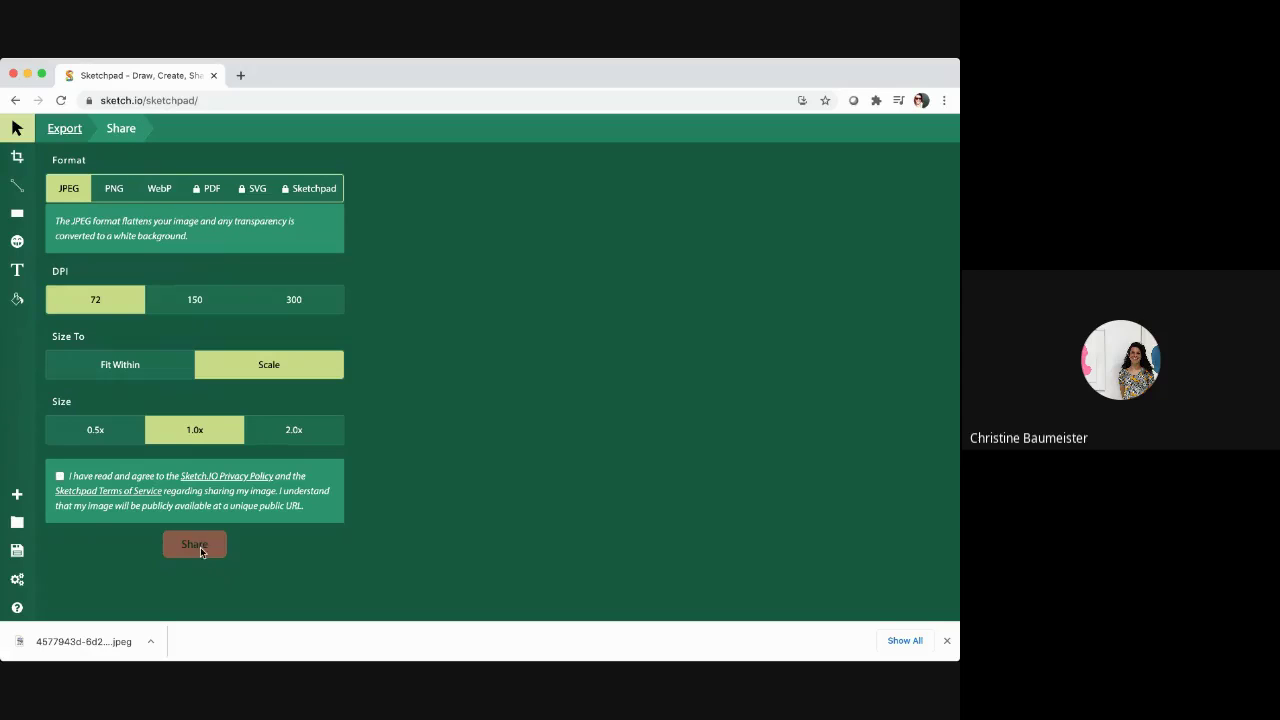
left_click(59, 477)
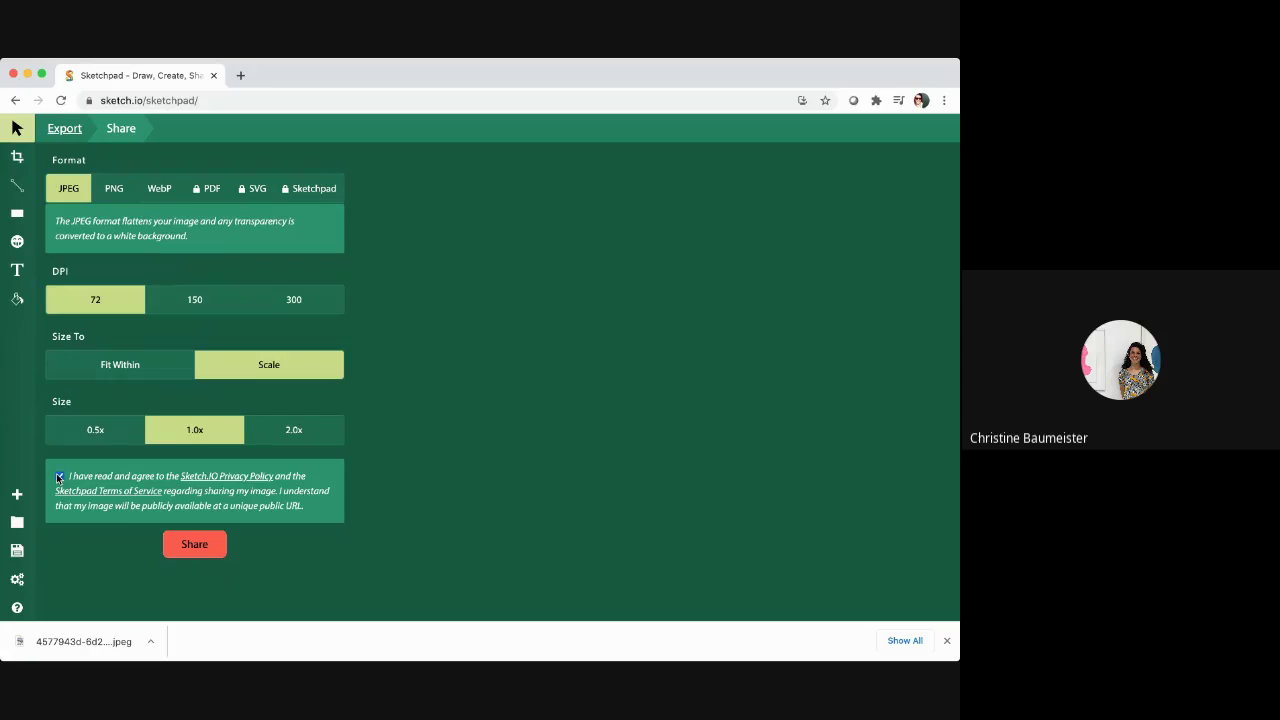
left_click(195, 547)
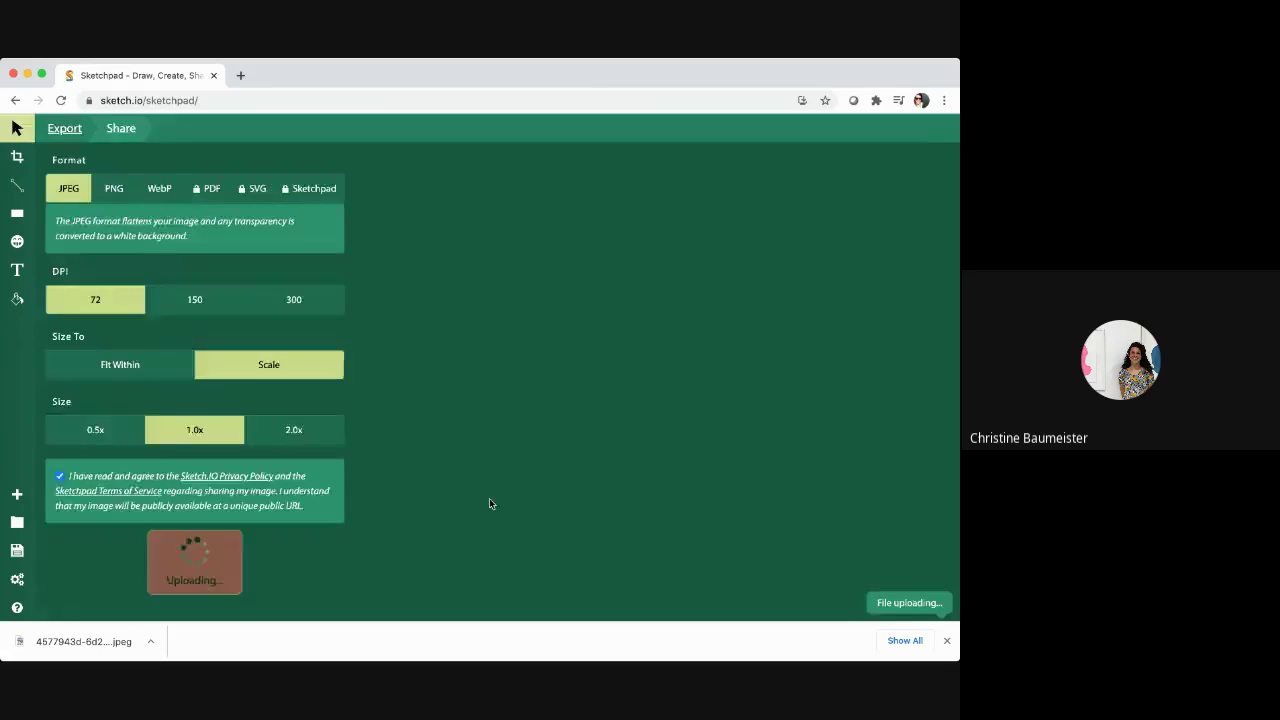